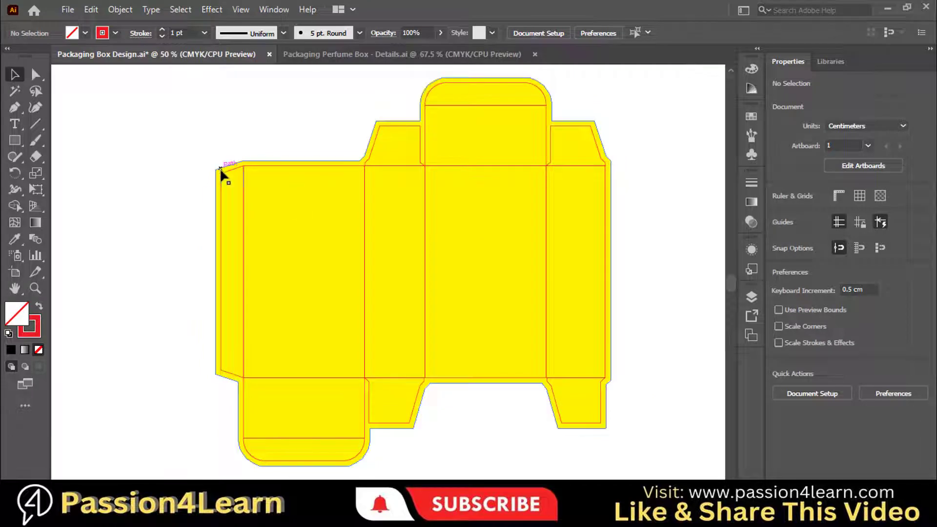
Fill the yellow box dieline with the perfume bottle's light blue using the Eyedropper.
{"action": "left_click", "coordinate": [219, 168]}
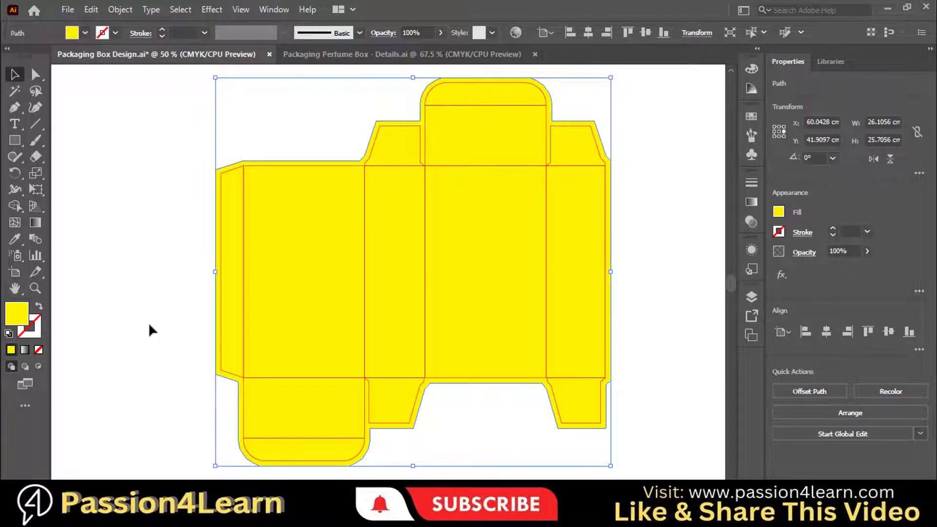
{"action": "key", "text": "ctrl+minus"}
{"action": "key", "text": "ctrl+minus"}
{"action": "key", "text": "ctrl+minus"}
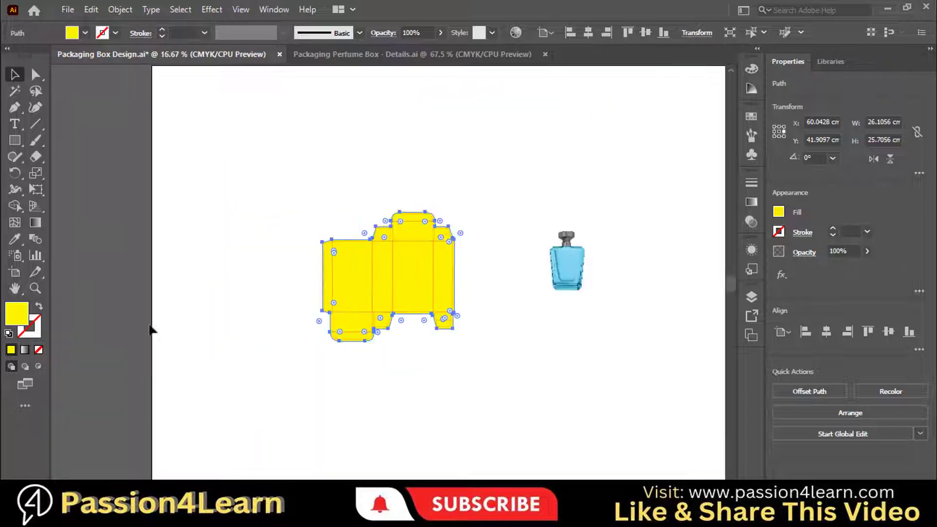
{"action": "left_click", "coordinate": [752, 116]}
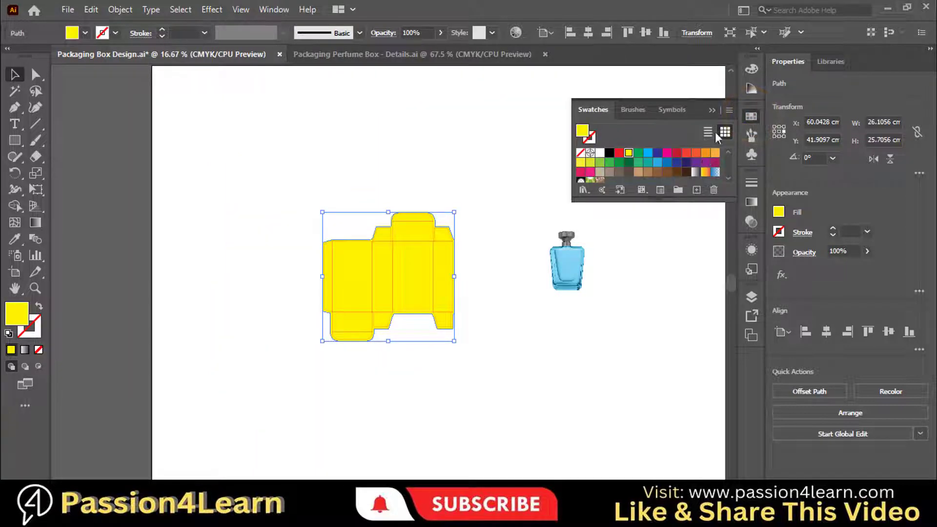
{"action": "key", "text": "i"}
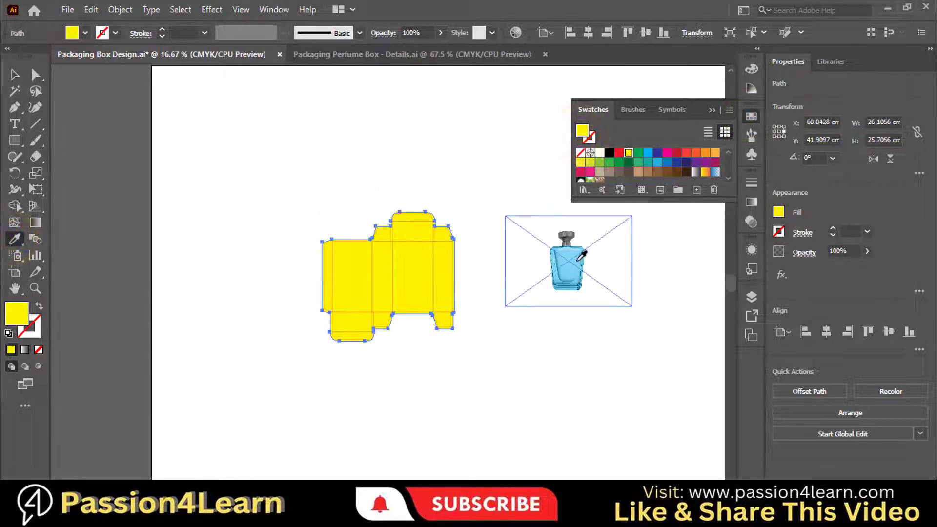
{"action": "left_click", "coordinate": [576, 261]}
{"action": "left_click", "coordinate": [712, 111]}
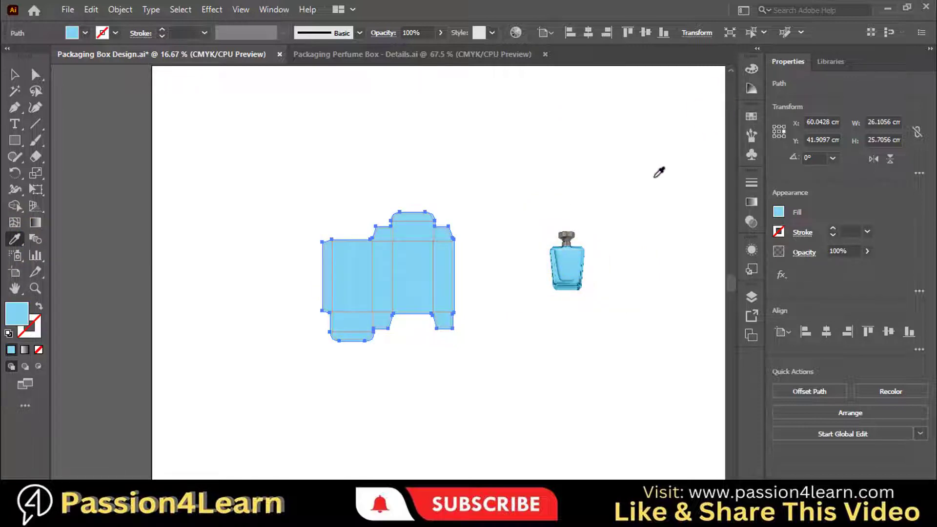
Zoom back in to the dieline at 50% and deselect it.
{"action": "key", "text": "ctrl+0"}
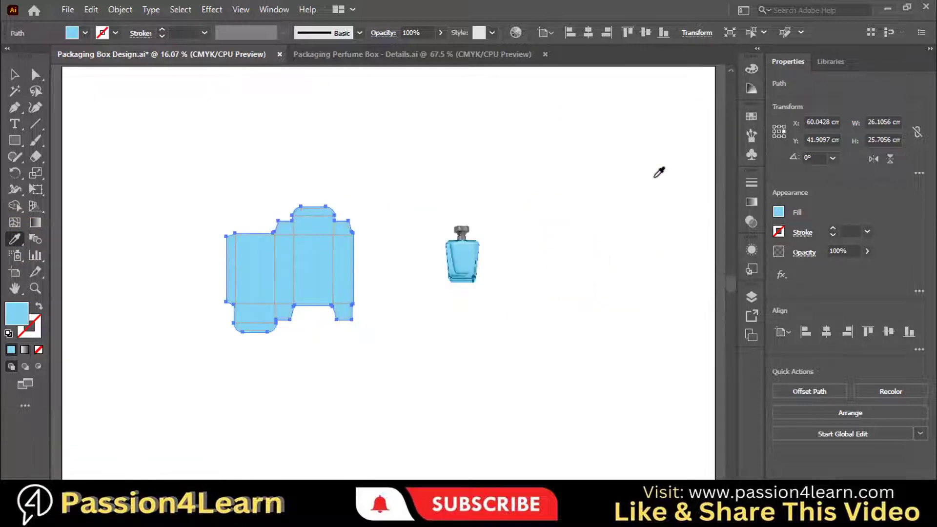
{"action": "key", "text": "ctrl"}
{"action": "key", "text": "ctrl+plus"}
{"action": "key", "text": "ctrl+plus"}
{"action": "key", "text": "ctrl+plus"}
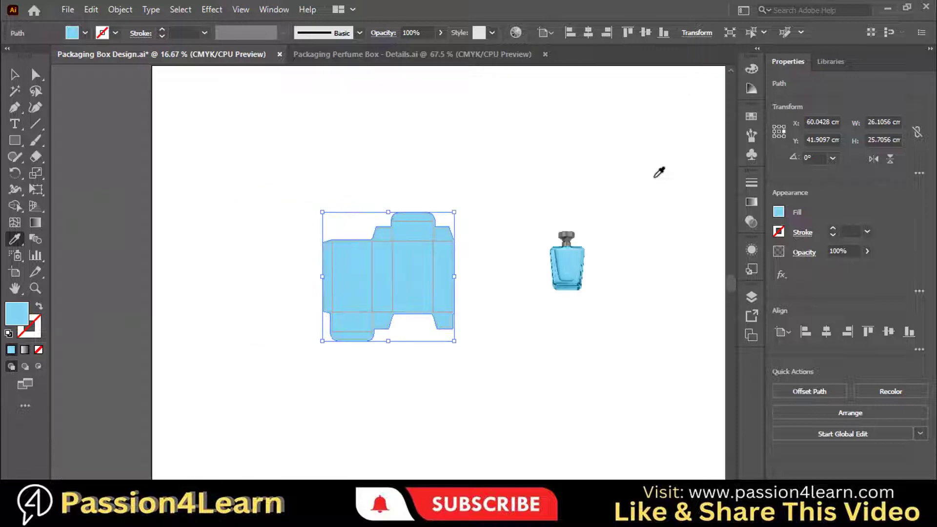
{"action": "key", "text": "ctrl+plus"}
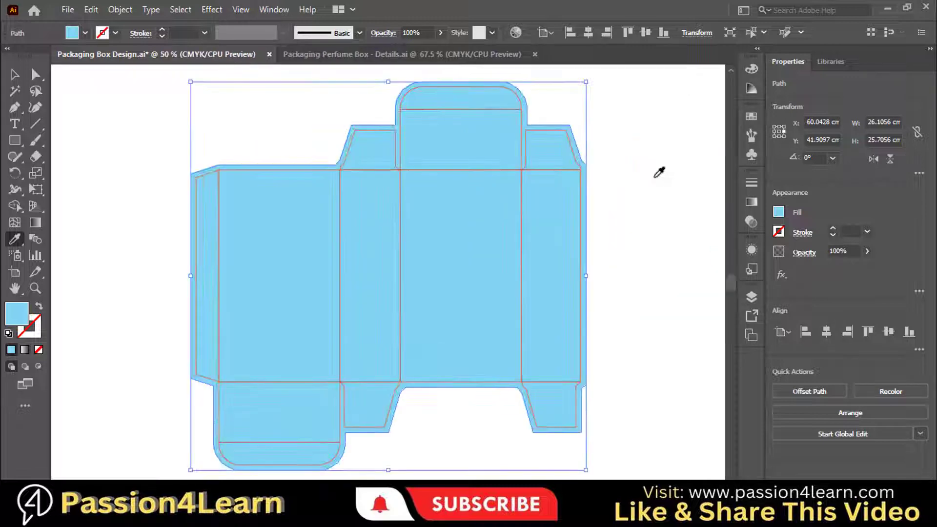
{"action": "key", "text": "v"}
{"action": "left_click", "coordinate": [620, 240]}
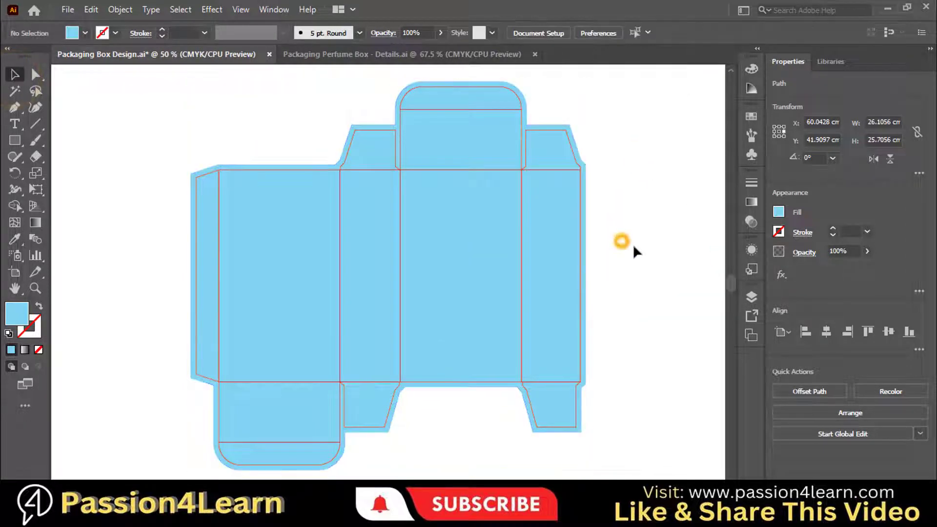
{"action": "scroll", "coordinate": [381, 276], "scroll_direction": "right", "scroll_amount": 1}
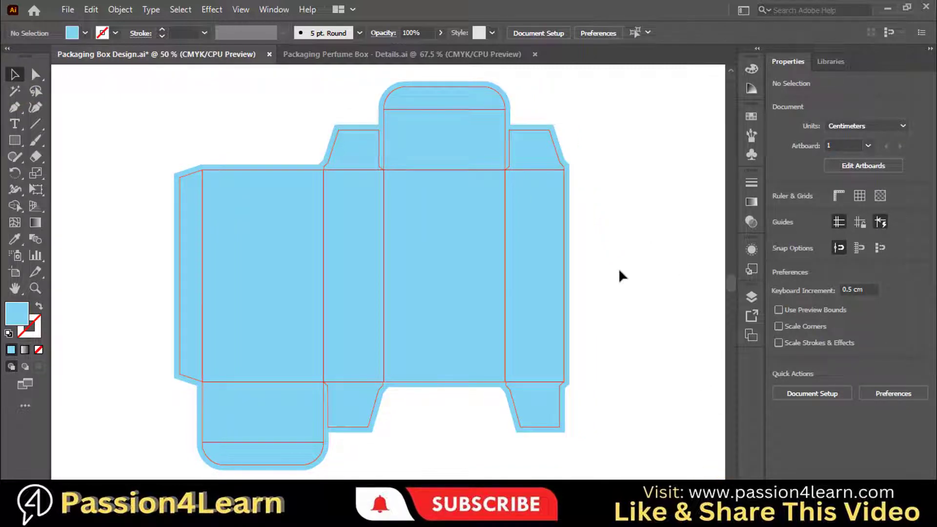
In the Perfume Box - Details document, convert the MADE IN U.S.A. text to outlines.
{"action": "left_click", "coordinate": [400, 54]}
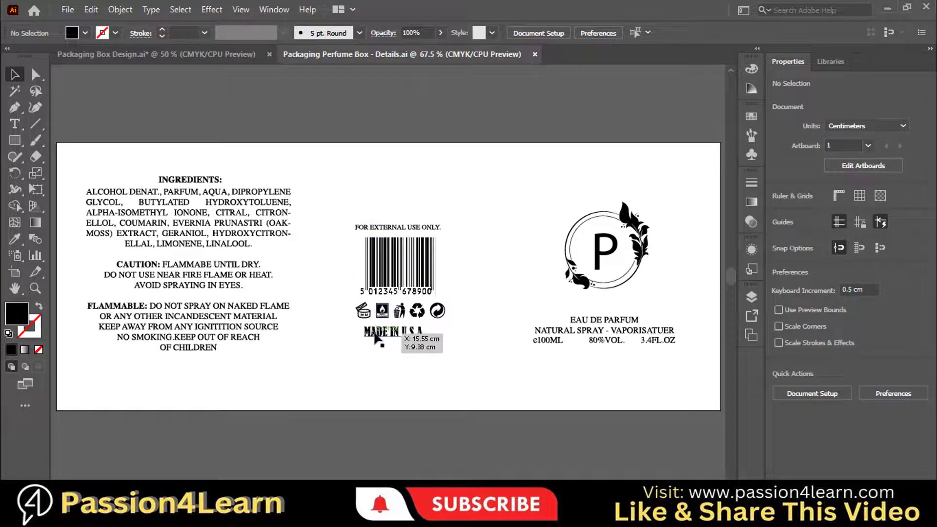
{"action": "left_click", "coordinate": [379, 334]}
{"action": "right_click", "coordinate": [385, 333]}
{"action": "left_click", "coordinate": [449, 137]}
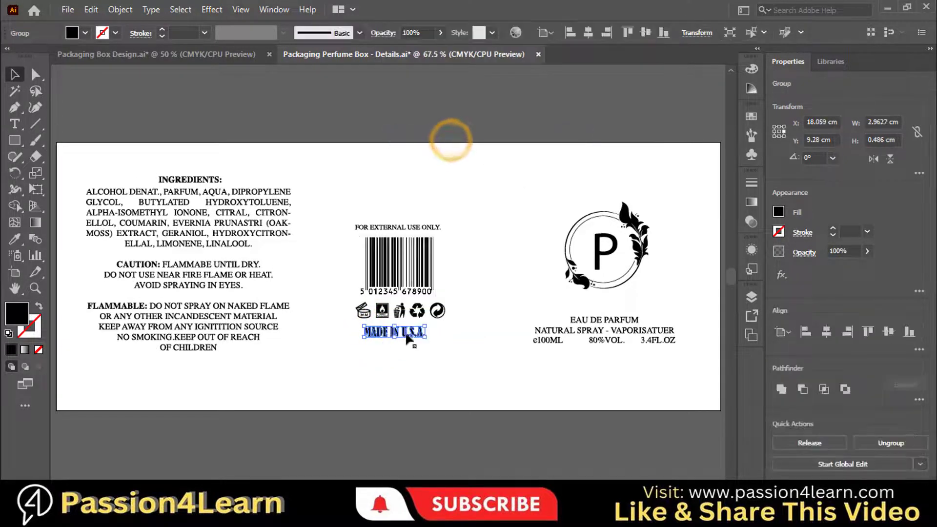
{"action": "left_click", "coordinate": [439, 341]}
Check that the ingredients, barcode and FOR EXTERNAL USE ONLY text are already outlined.
{"action": "left_click", "coordinate": [195, 351]}
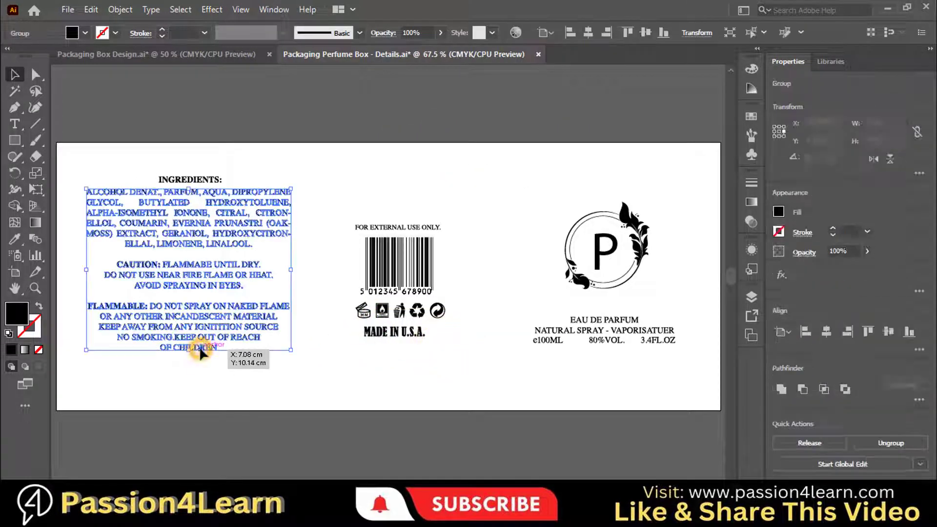
{"action": "right_click", "coordinate": [199, 352]}
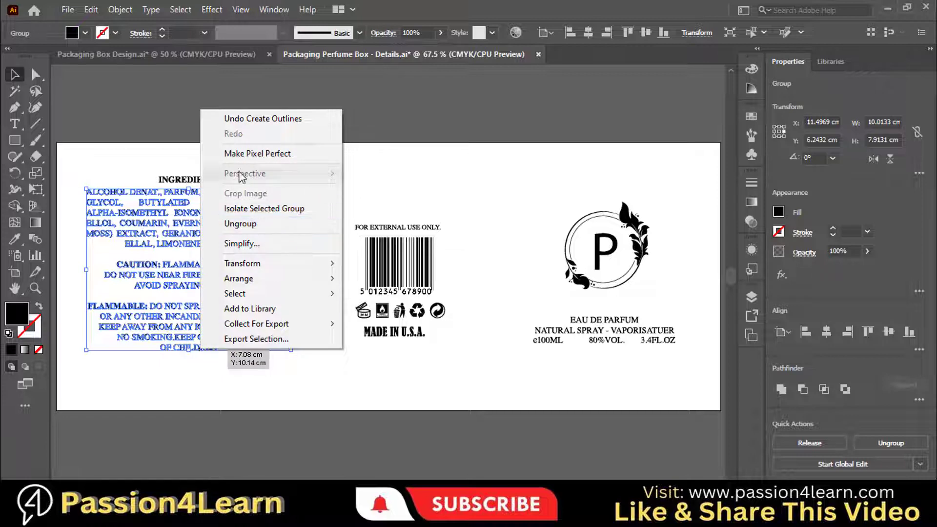
{"action": "left_click", "coordinate": [351, 383]}
{"action": "right_click", "coordinate": [411, 265]}
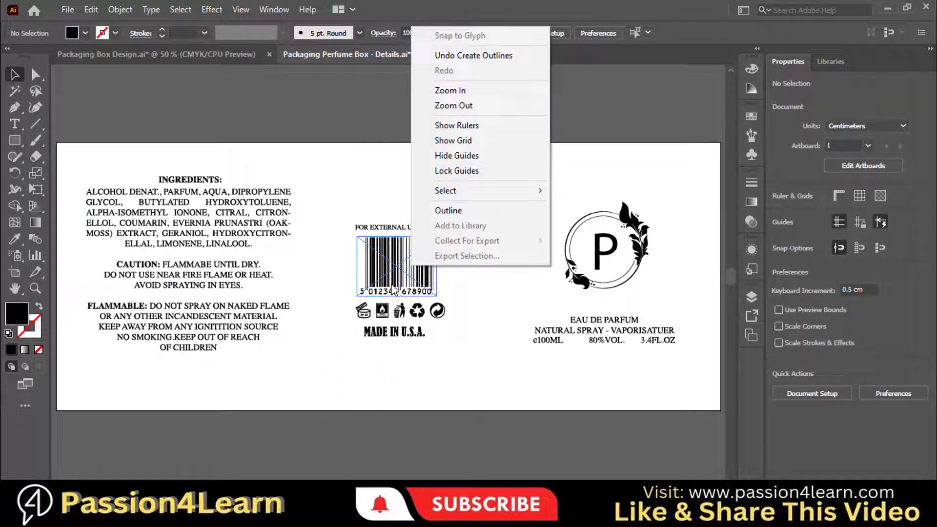
{"action": "left_click", "coordinate": [345, 217]}
{"action": "right_click", "coordinate": [363, 227]}
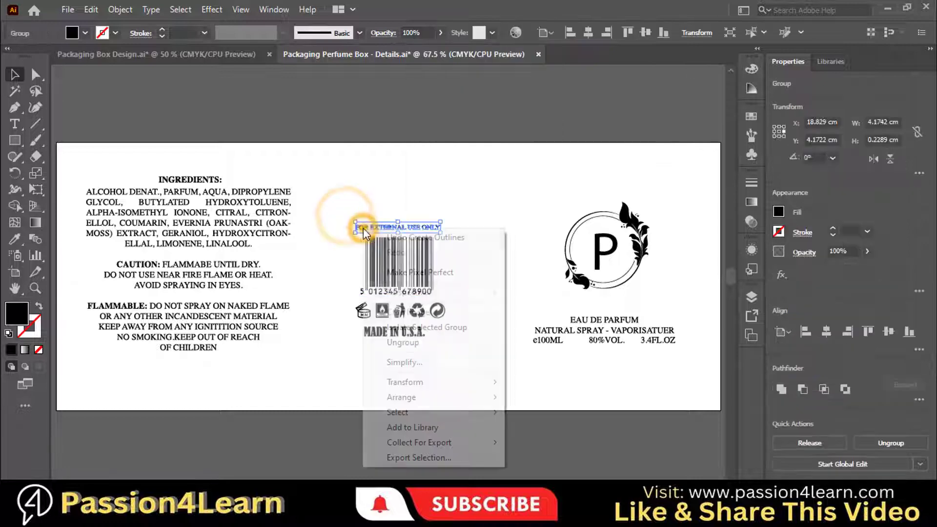
{"action": "left_click", "coordinate": [336, 320]}
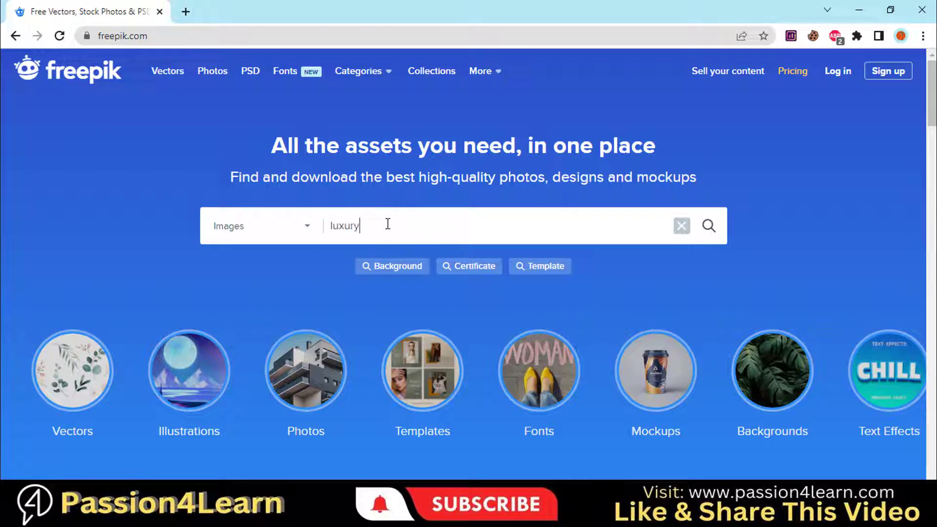
Run the 'luxury' image search on Freepik and scroll through the results.
{"action": "key", "text": "Return"}
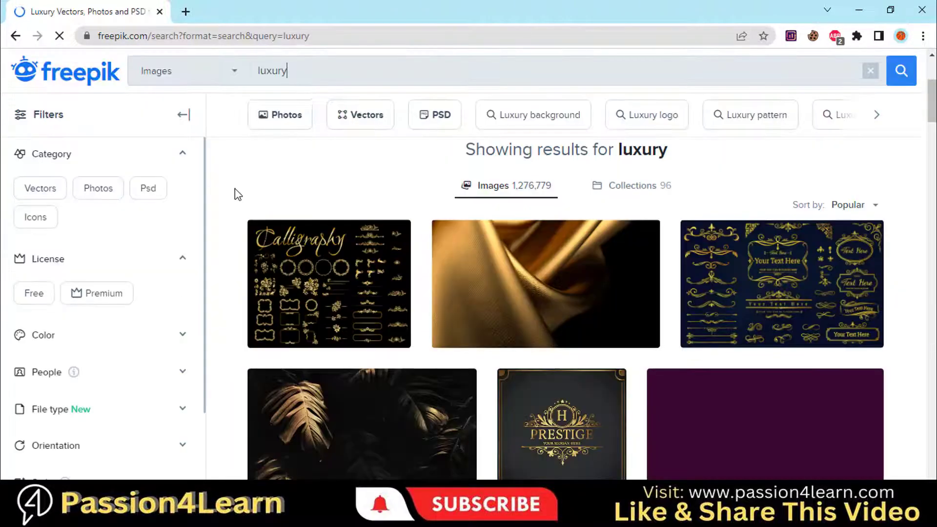
{"action": "scroll", "coordinate": [236, 189], "scroll_direction": "down", "scroll_amount": 3}
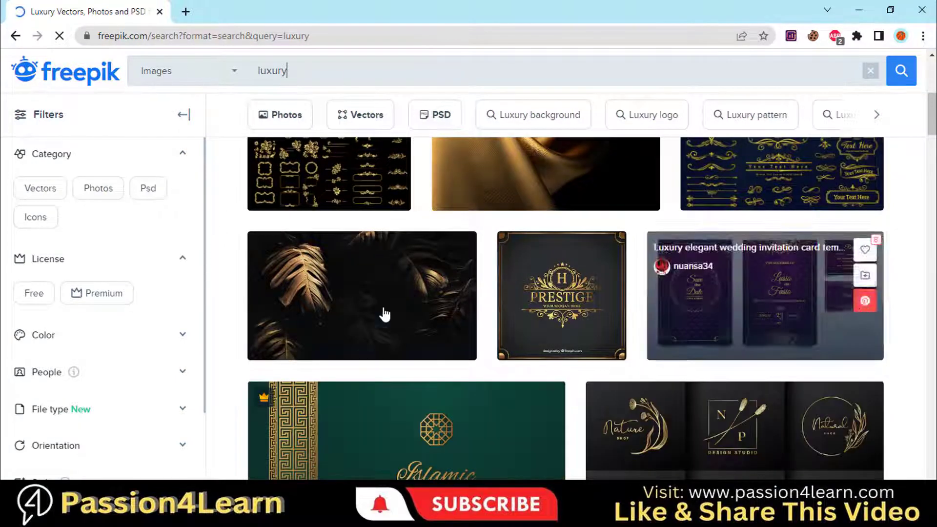
{"action": "scroll", "coordinate": [235, 299], "scroll_direction": "down", "scroll_amount": 4}
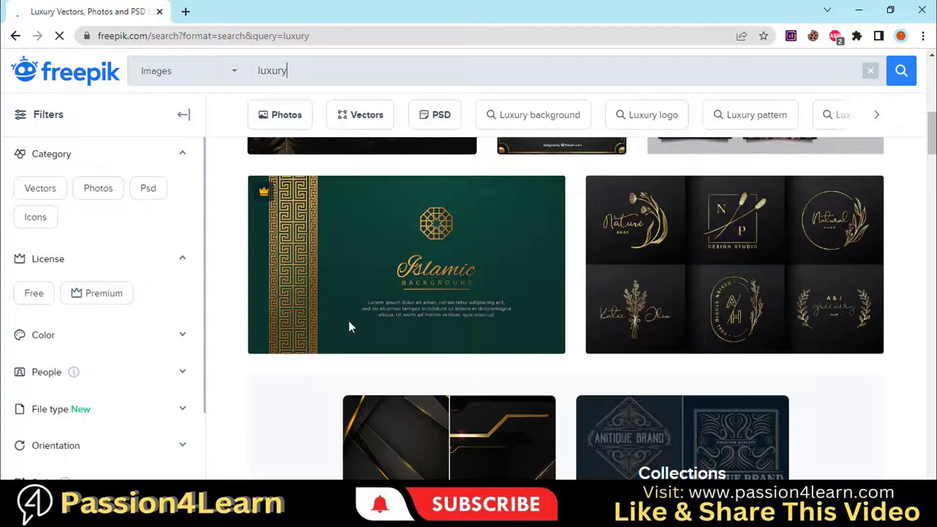
{"action": "scroll", "coordinate": [361, 332], "scroll_direction": "down", "scroll_amount": 4}
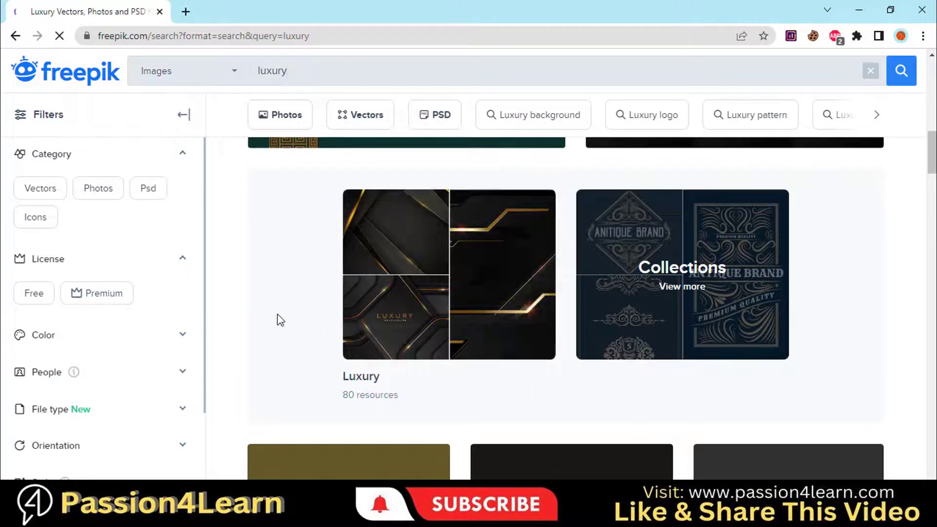
{"action": "scroll", "coordinate": [270, 303], "scroll_direction": "down", "scroll_amount": 4}
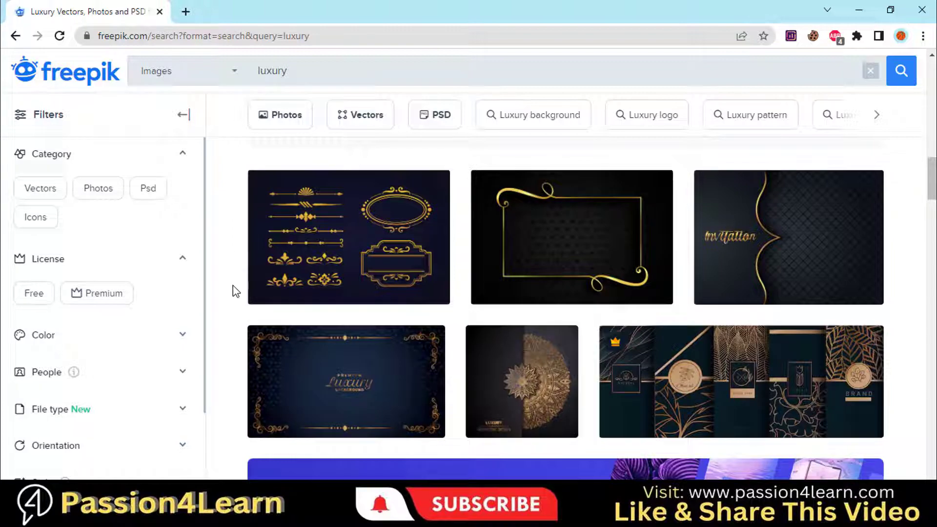
Filter the luxury results to Free and scroll down through them.
{"action": "left_click", "coordinate": [34, 293]}
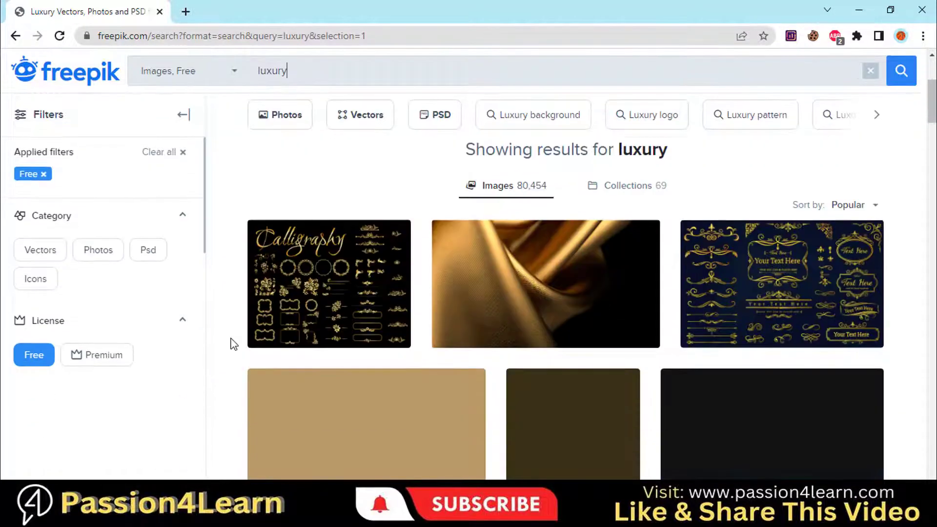
{"action": "scroll", "coordinate": [239, 302], "scroll_direction": "down", "scroll_amount": 5}
{"action": "scroll", "coordinate": [236, 284], "scroll_direction": "down", "scroll_amount": 5}
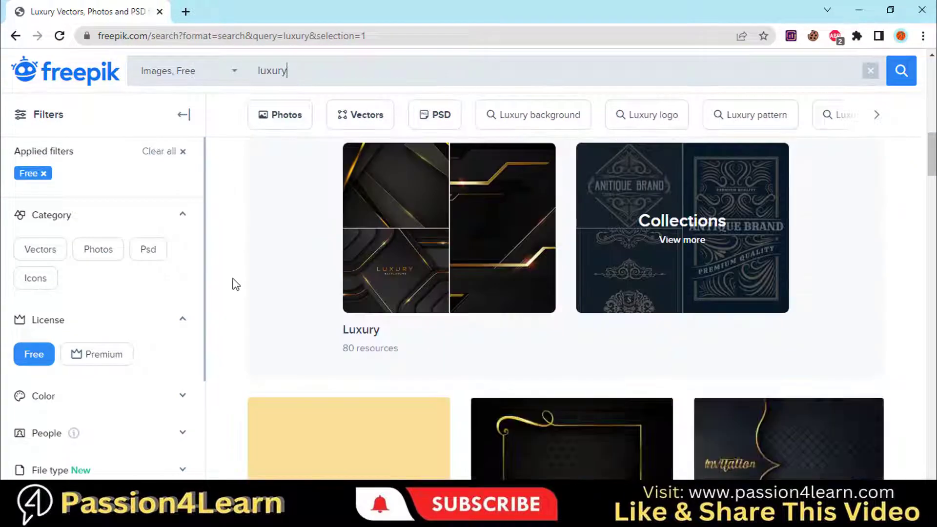
{"action": "scroll", "coordinate": [236, 285], "scroll_direction": "down", "scroll_amount": 4}
{"action": "scroll", "coordinate": [236, 285], "scroll_direction": "down", "scroll_amount": 4}
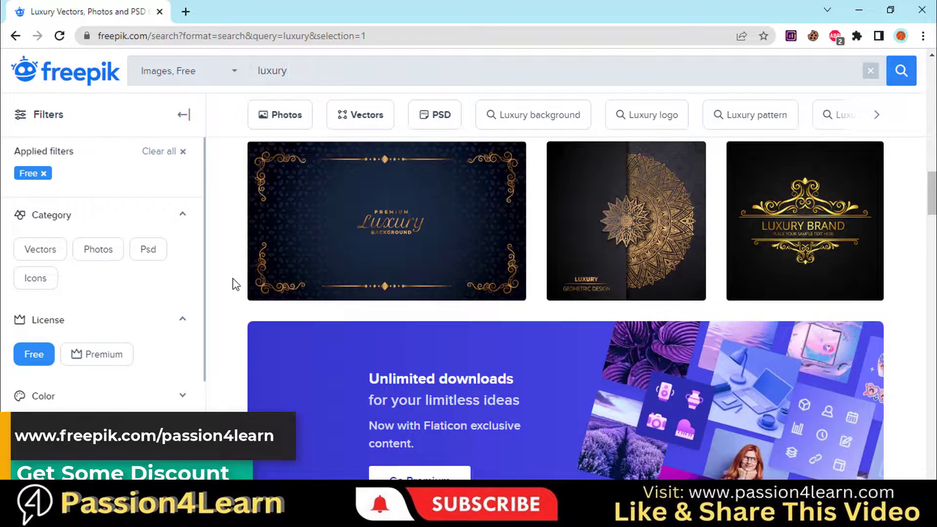
{"action": "scroll", "coordinate": [236, 285], "scroll_direction": "down", "scroll_amount": 6}
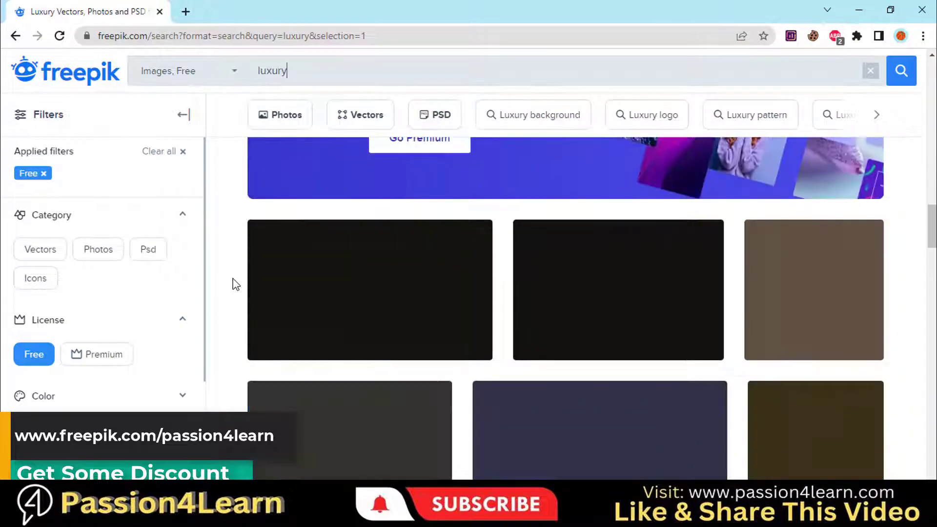
{"action": "scroll", "coordinate": [236, 284], "scroll_direction": "down", "scroll_amount": 3}
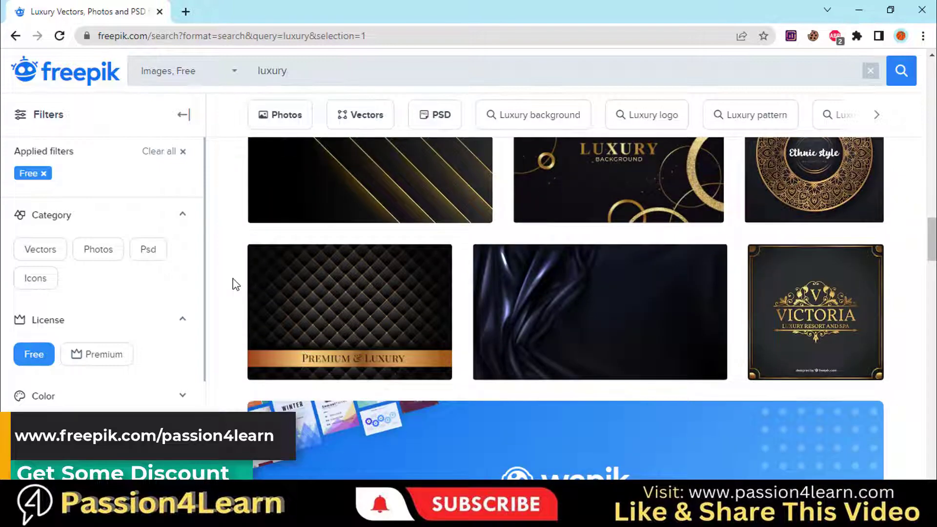
{"action": "scroll", "coordinate": [235, 285], "scroll_direction": "down", "scroll_amount": 5}
{"action": "scroll", "coordinate": [234, 282], "scroll_direction": "down", "scroll_amount": 3}
{"action": "scroll", "coordinate": [234, 281], "scroll_direction": "up", "scroll_amount": 3}
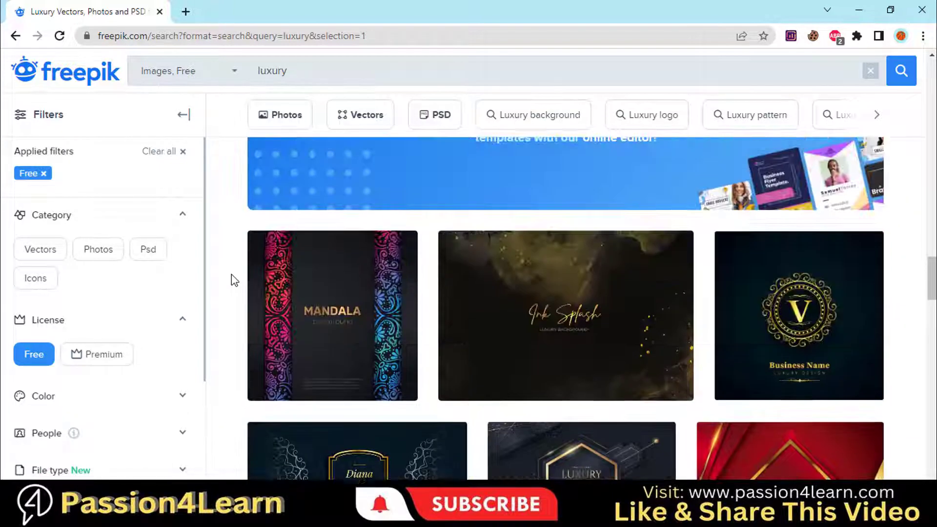
Open the letter V logo, abstract pattern and LOREM banner designs in new tabs.
{"action": "right_click", "coordinate": [753, 295]}
{"action": "left_click", "coordinate": [810, 306]}
{"action": "scroll", "coordinate": [221, 295], "scroll_direction": "down", "scroll_amount": 10}
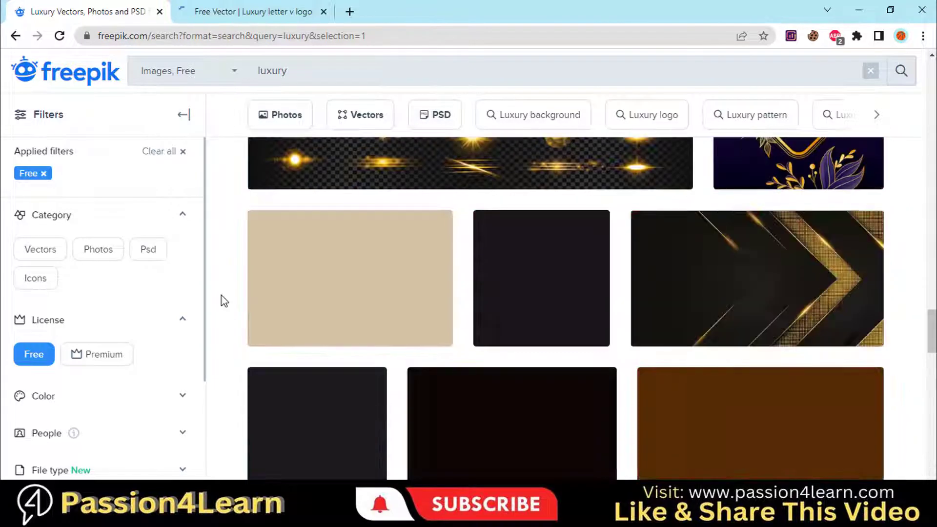
{"action": "scroll", "coordinate": [221, 295], "scroll_direction": "down", "scroll_amount": 4}
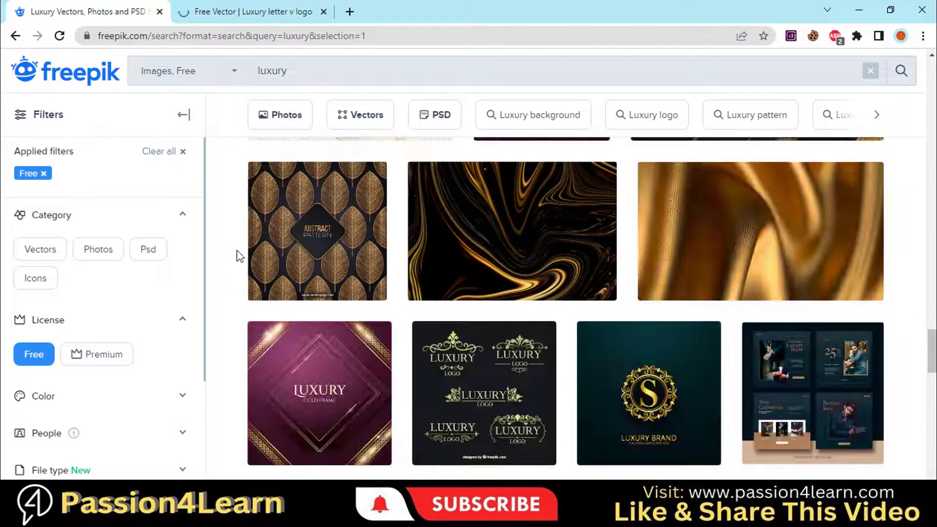
{"action": "right_click", "coordinate": [274, 254]}
{"action": "left_click", "coordinate": [337, 265]}
{"action": "scroll", "coordinate": [225, 303], "scroll_direction": "down", "scroll_amount": 9}
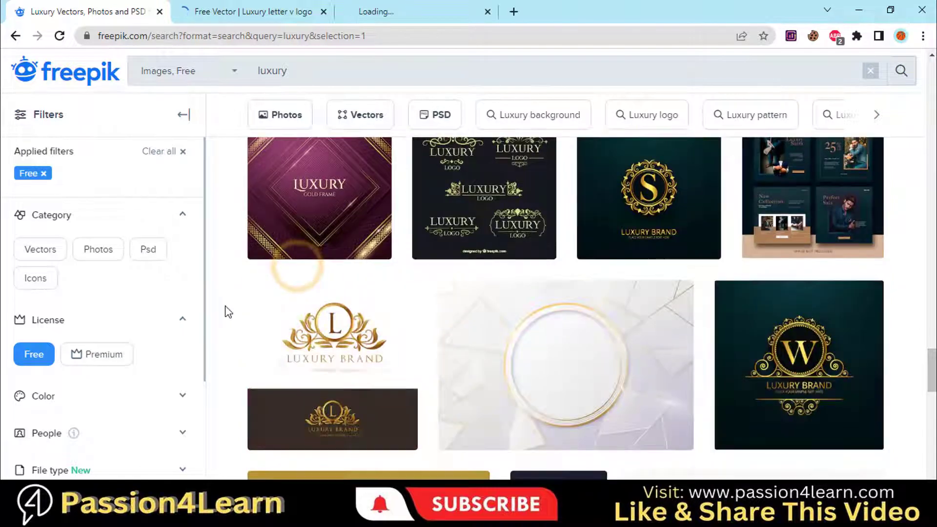
{"action": "scroll", "coordinate": [228, 311], "scroll_direction": "down", "scroll_amount": 4}
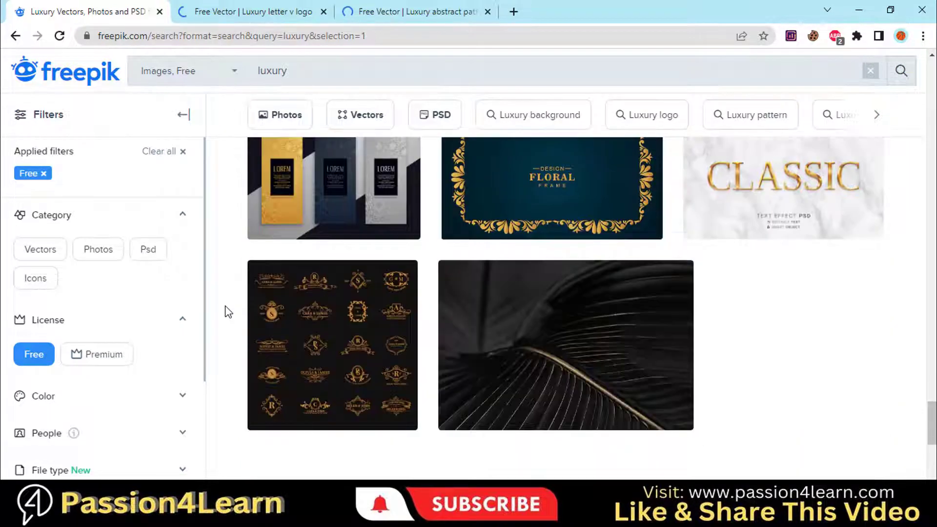
{"action": "right_click", "coordinate": [332, 251]}
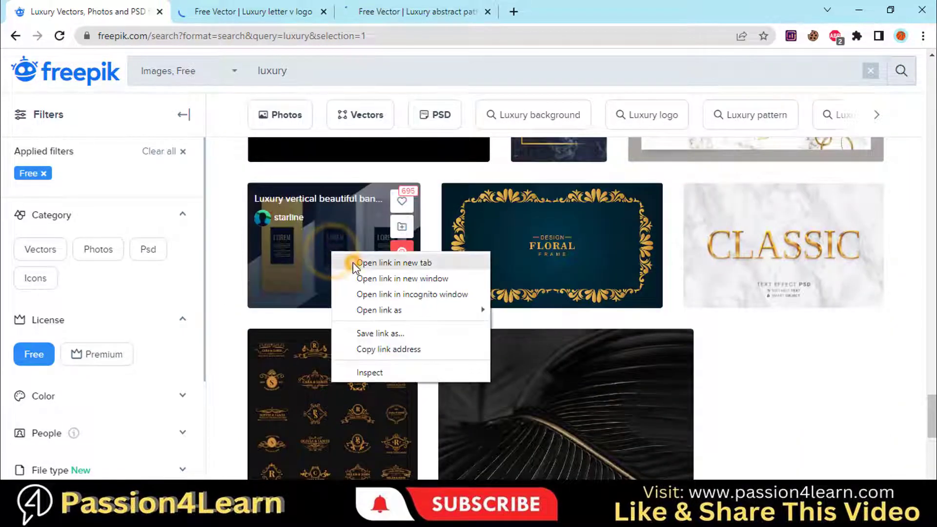
{"action": "left_click", "coordinate": [332, 256]}
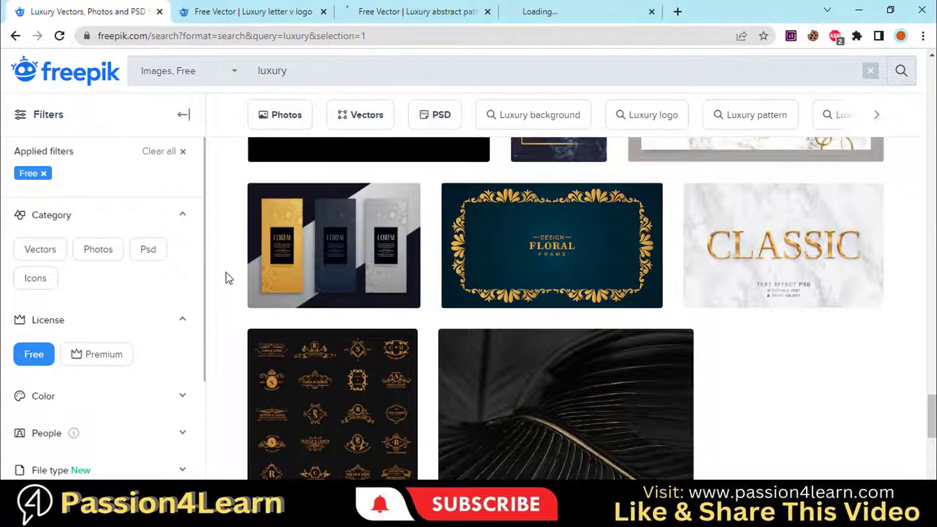
Download the luxury vertical banner as a free EPS, then close the logo and pattern tabs.
{"action": "left_click", "coordinate": [538, 15]}
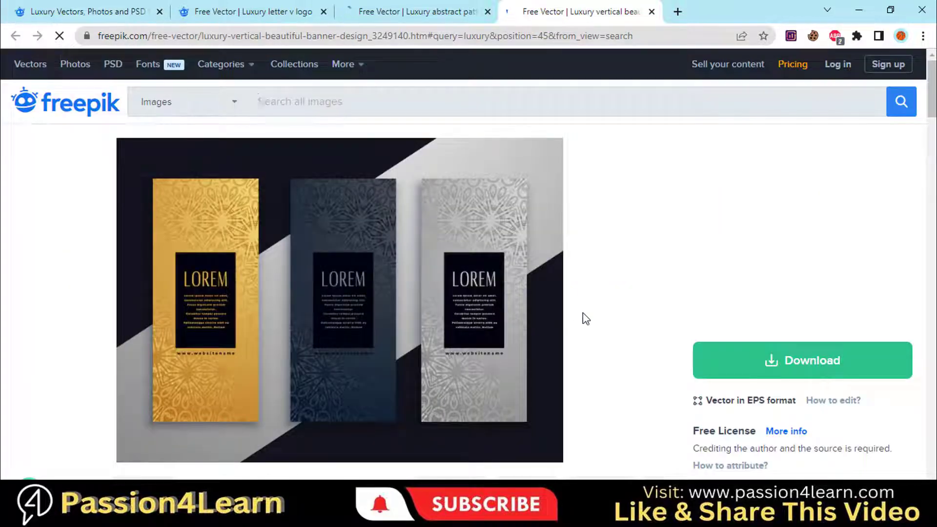
{"action": "left_click", "coordinate": [808, 363]}
{"action": "scroll", "coordinate": [800, 356], "scroll_direction": "down", "scroll_amount": 4}
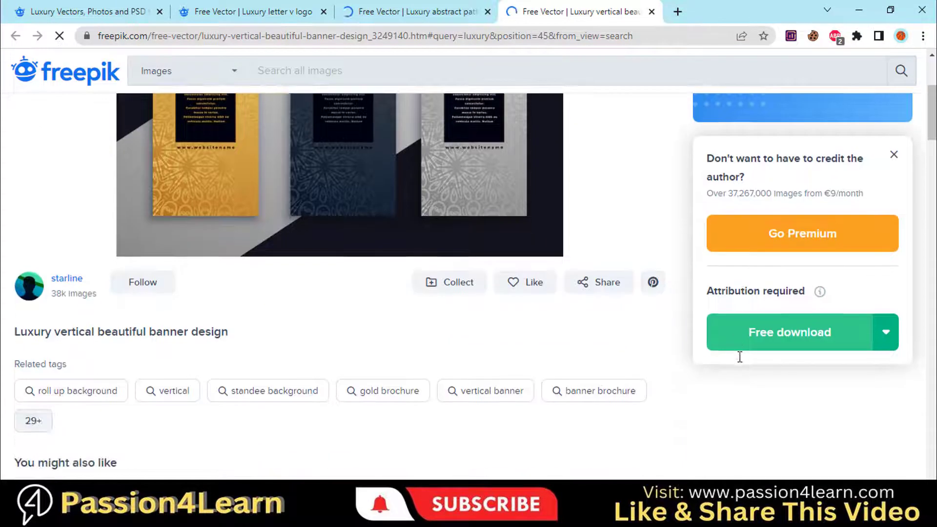
{"action": "left_click", "coordinate": [789, 345]}
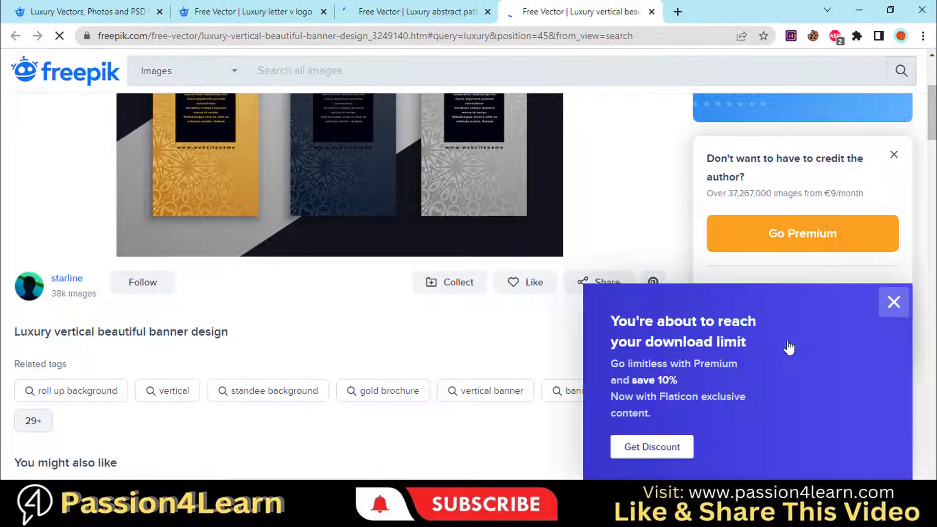
{"action": "left_click", "coordinate": [894, 302]}
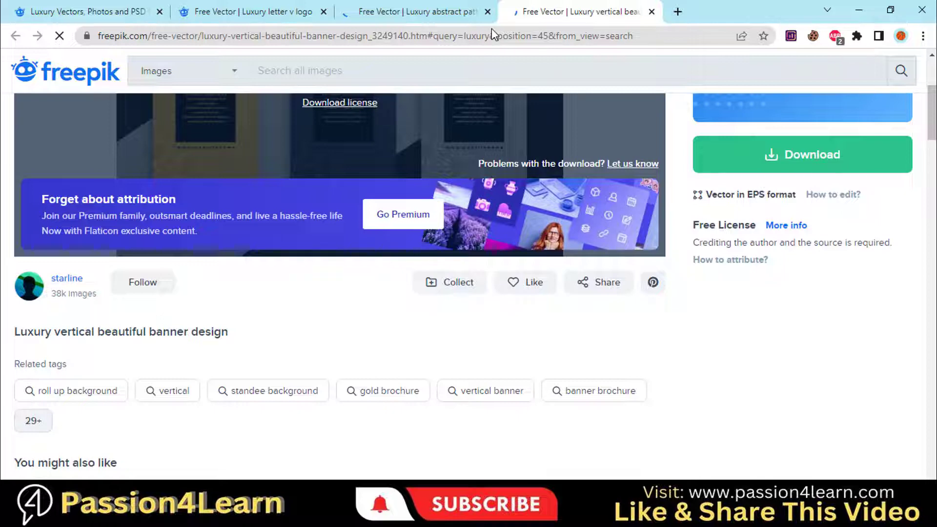
{"action": "left_click", "coordinate": [488, 13]}
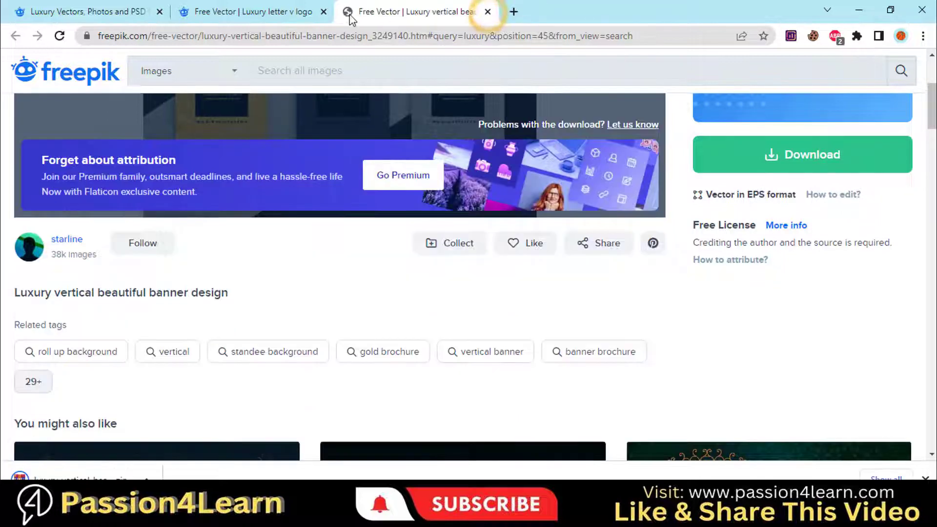
{"action": "left_click", "coordinate": [323, 12]}
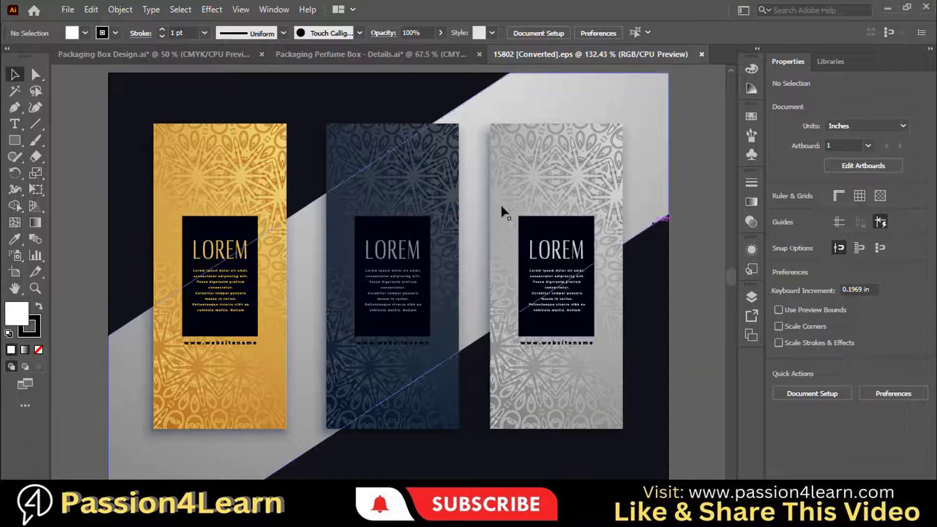
Ungroup the banner EPS artwork and select the silver mandala-patterned panel.
{"action": "key", "text": "ctrl+a"}
{"action": "left_click", "coordinate": [688, 285]}
{"action": "left_click", "coordinate": [654, 291]}
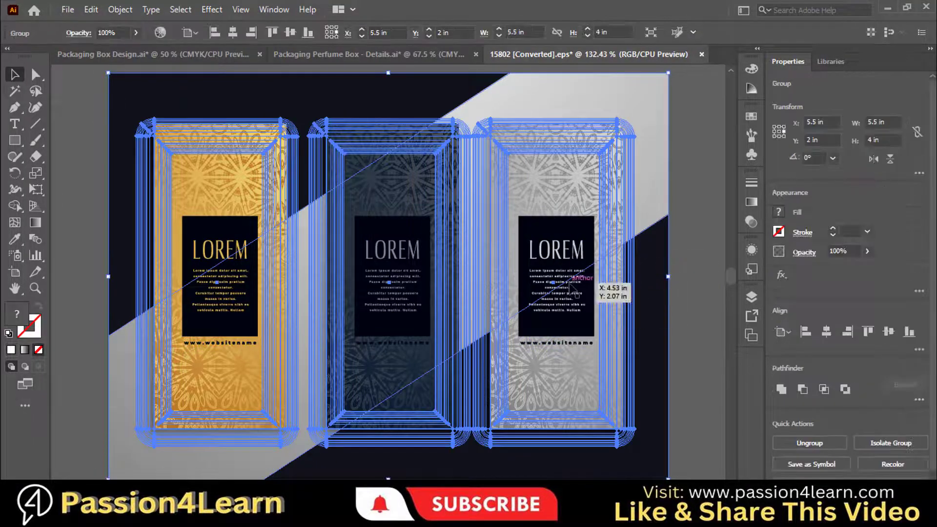
{"action": "right_click", "coordinate": [571, 287]}
{"action": "left_click", "coordinate": [607, 157]}
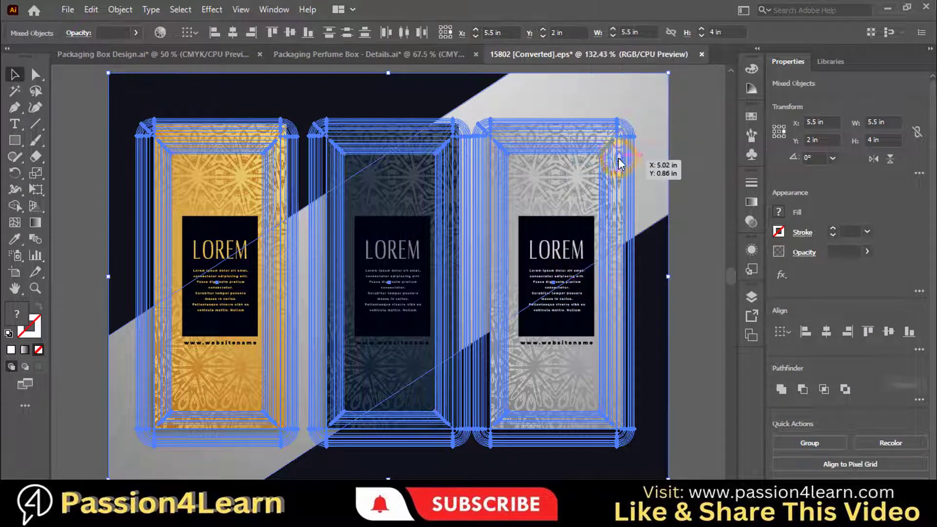
{"action": "left_click", "coordinate": [676, 275]}
{"action": "left_click", "coordinate": [591, 264]}
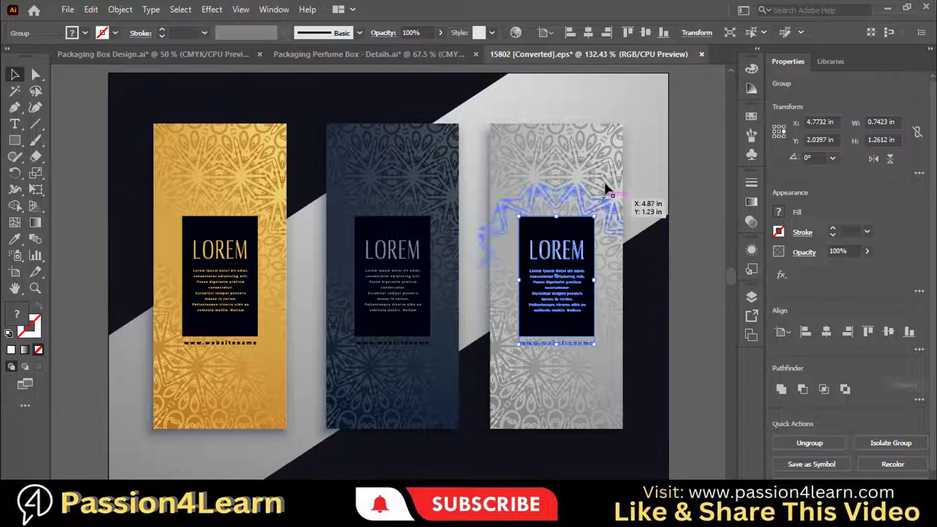
{"action": "left_click", "coordinate": [602, 137]}
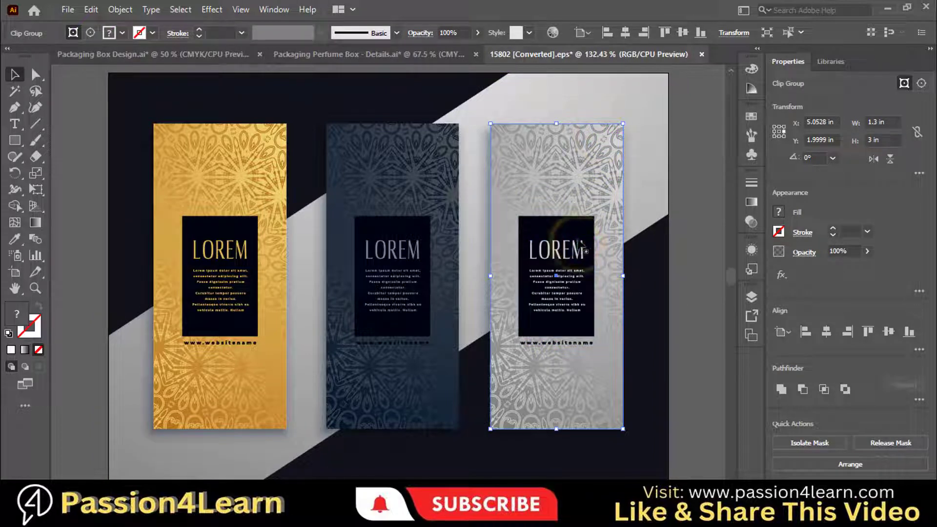
Paste the silver panel into Packaging Box Design and enlarge it beside the dieline.
{"action": "left_click", "coordinate": [151, 54]}
{"action": "left_click", "coordinate": [578, 199]}
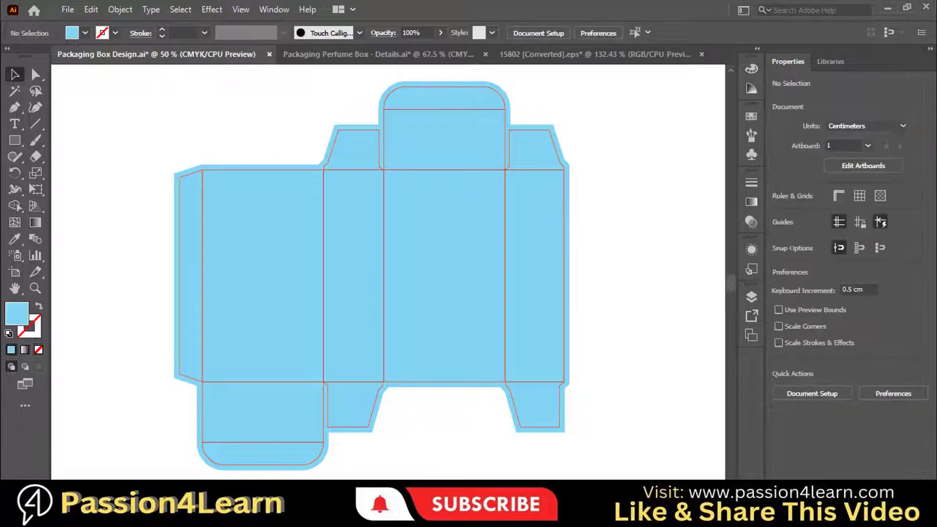
{"action": "scroll", "coordinate": [388, 271], "scroll_direction": "right", "scroll_amount": 5}
{"action": "scroll", "coordinate": [590, 343], "scroll_direction": "right", "scroll_amount": 2}
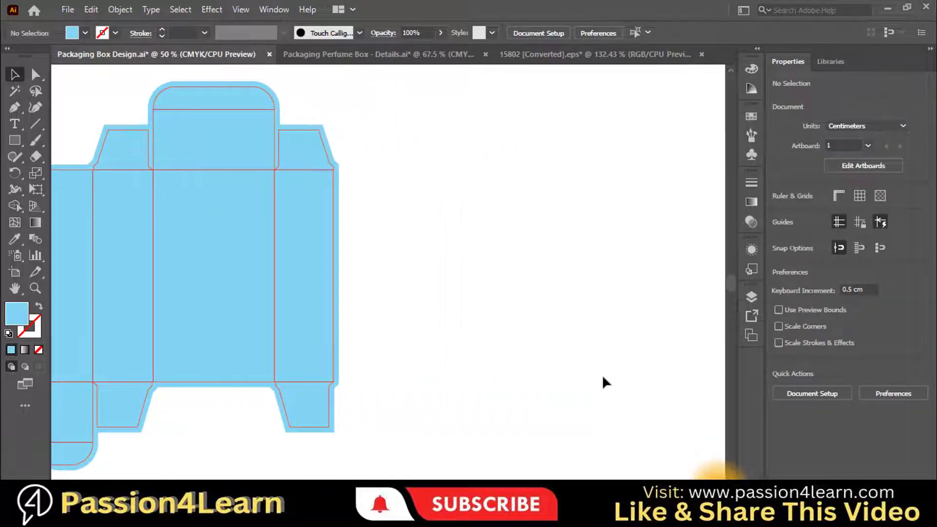
{"action": "key", "text": "ctrl+v"}
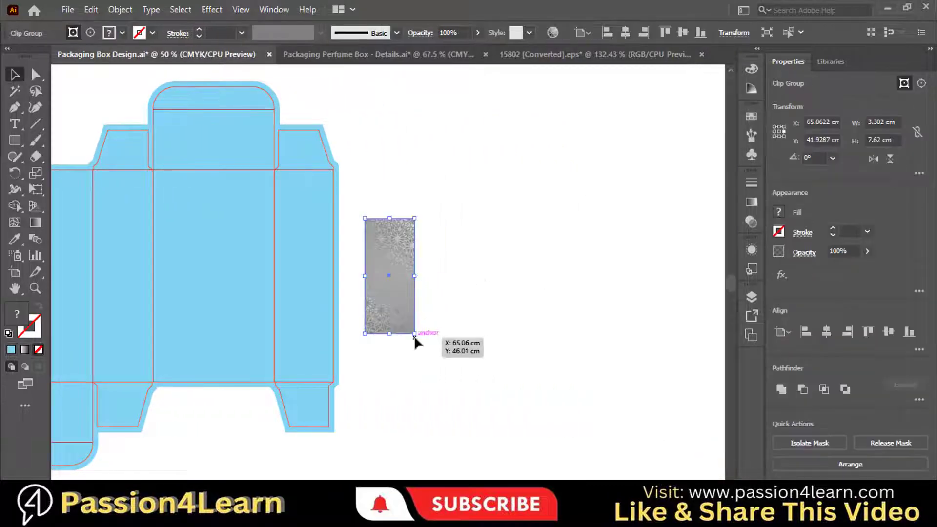
{"action": "left_click_drag", "start_coordinate": [415, 335], "coordinate": [543, 242]}
Copy the circular P logo from the Details file onto the box's top flap.
{"action": "left_click", "coordinate": [627, 291]}
{"action": "left_click", "coordinate": [374, 54]}
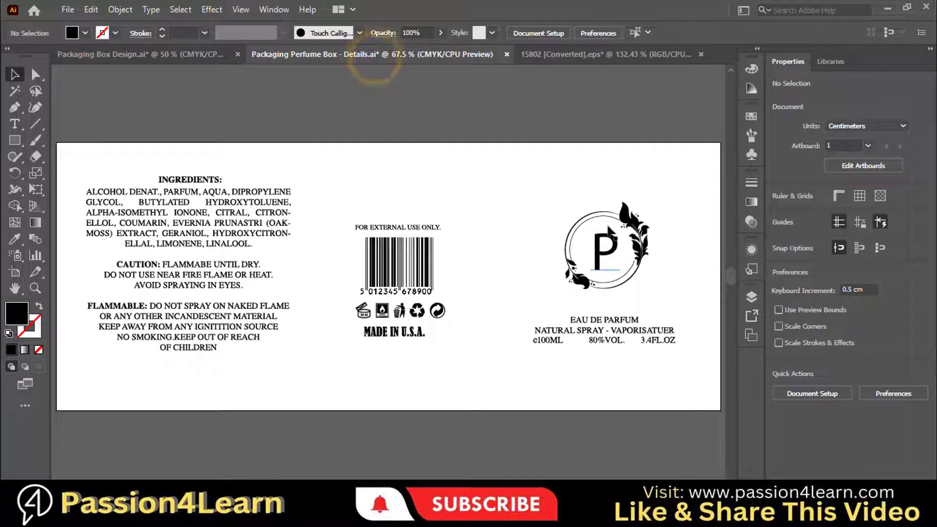
{"action": "left_click", "coordinate": [604, 220]}
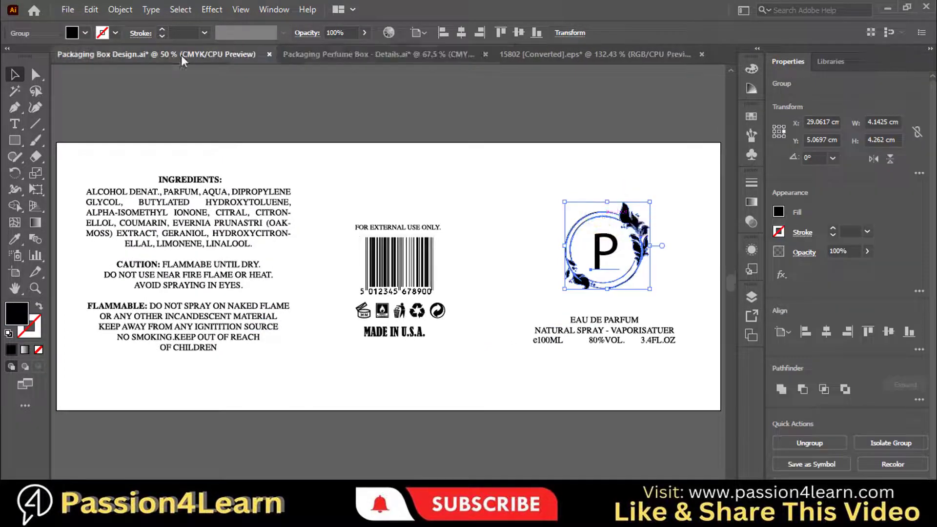
{"action": "left_click", "coordinate": [156, 54]}
{"action": "key", "text": "ctrl+v"}
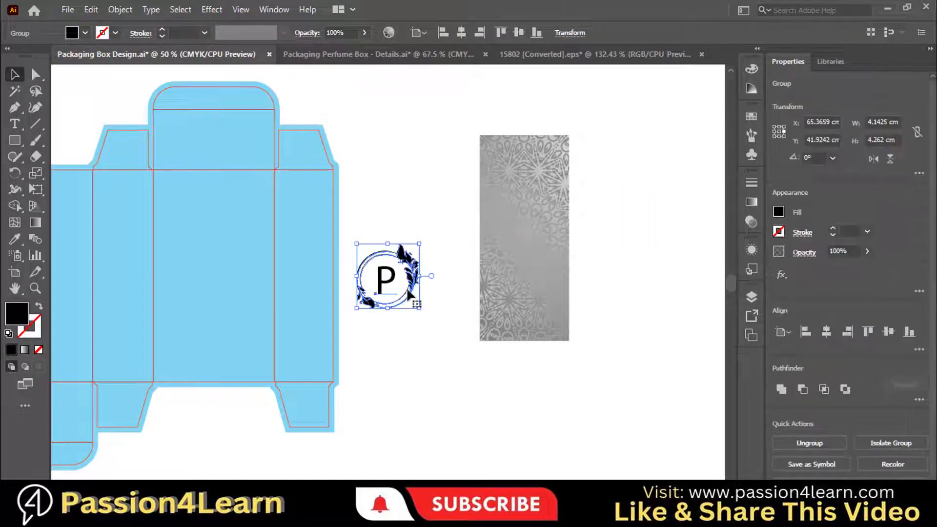
{"action": "left_click_drag", "start_coordinate": [407, 289], "coordinate": [228, 135]}
{"action": "key", "text": "ctrl+z"}
{"action": "left_click", "coordinate": [373, 288]}
Set the logo fill to grey with CMYK black around 26%.
{"action": "left_click", "coordinate": [752, 69]}
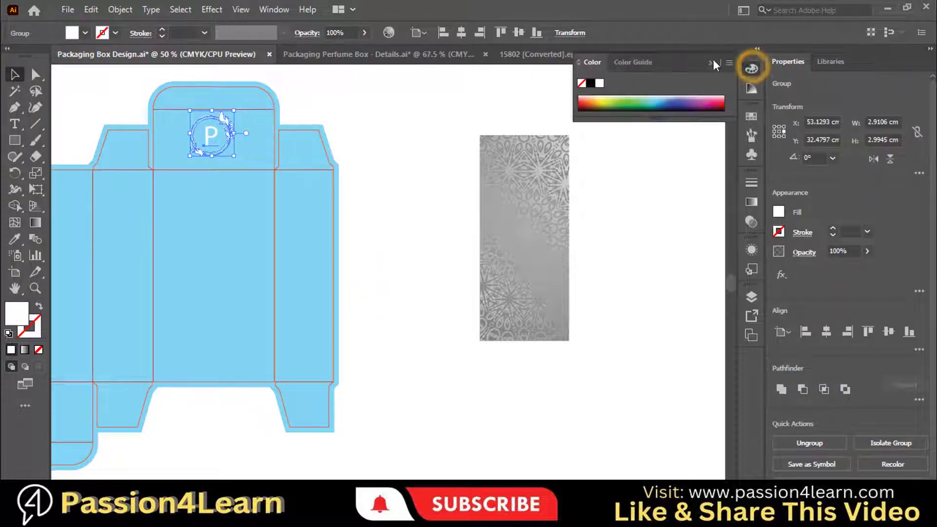
{"action": "left_click", "coordinate": [728, 62]}
{"action": "left_click", "coordinate": [757, 65]}
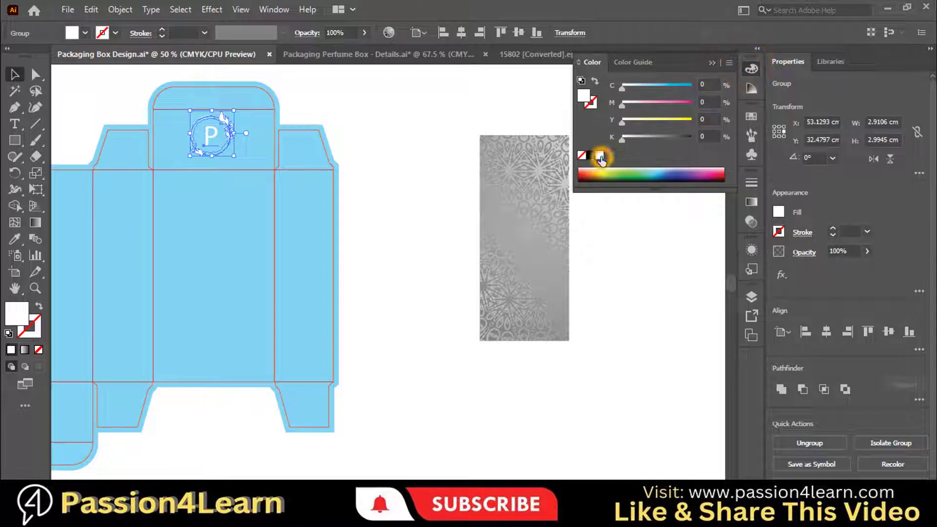
{"action": "left_click", "coordinate": [599, 156]}
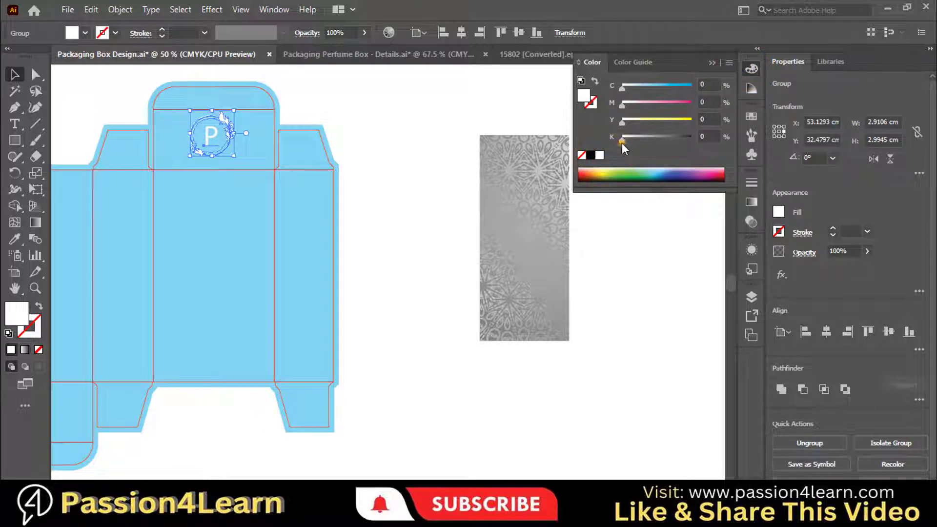
{"action": "left_click_drag", "start_coordinate": [622, 142], "coordinate": [648, 139]}
{"action": "left_click", "coordinate": [711, 62]}
{"action": "left_click", "coordinate": [484, 104]}
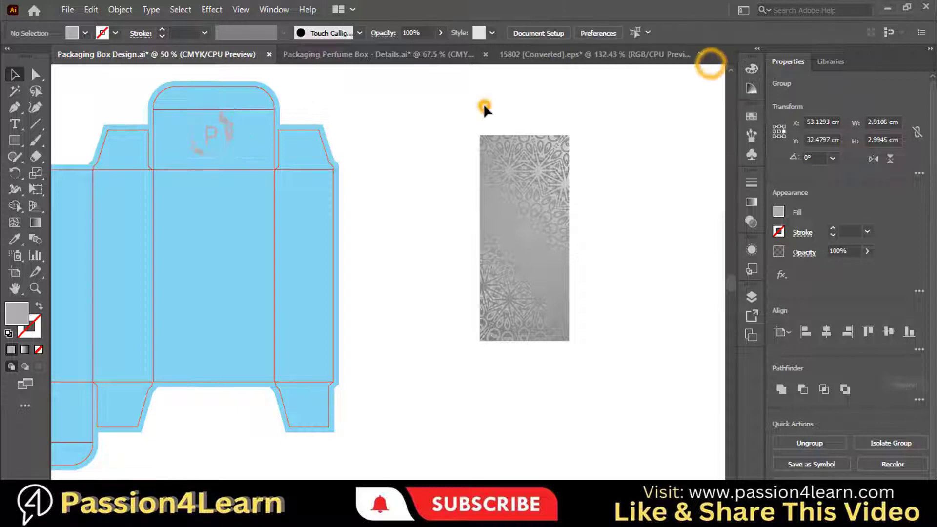
{"action": "left_click", "coordinate": [224, 136]}
{"action": "left_click", "coordinate": [751, 68]}
{"action": "left_click_drag", "start_coordinate": [645, 138], "coordinate": [635, 141]}
{"action": "left_click", "coordinate": [542, 103]}
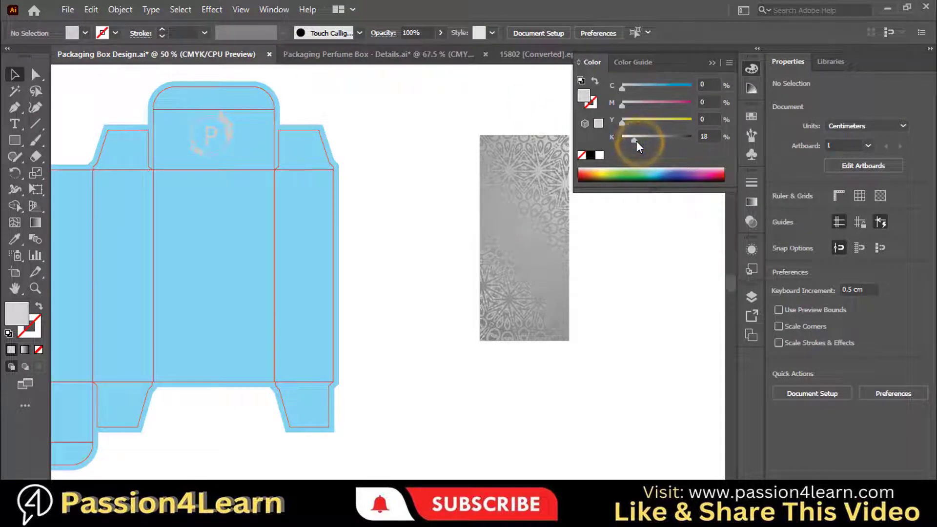
Lighten the logo grey slightly more, to about 23% black, and resize it a little.
{"action": "left_click", "coordinate": [228, 132]}
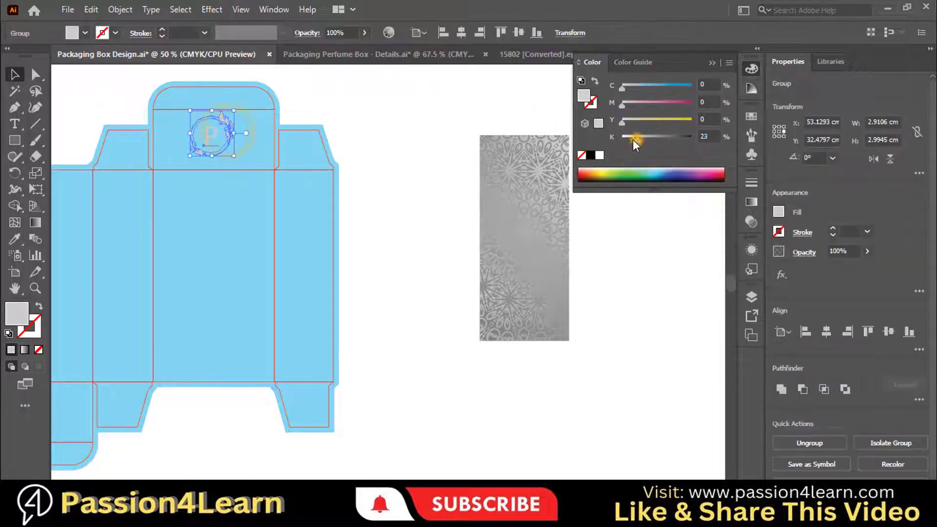
{"action": "left_click_drag", "start_coordinate": [633, 140], "coordinate": [631, 139]}
{"action": "left_click", "coordinate": [515, 112]}
{"action": "left_click", "coordinate": [713, 62]}
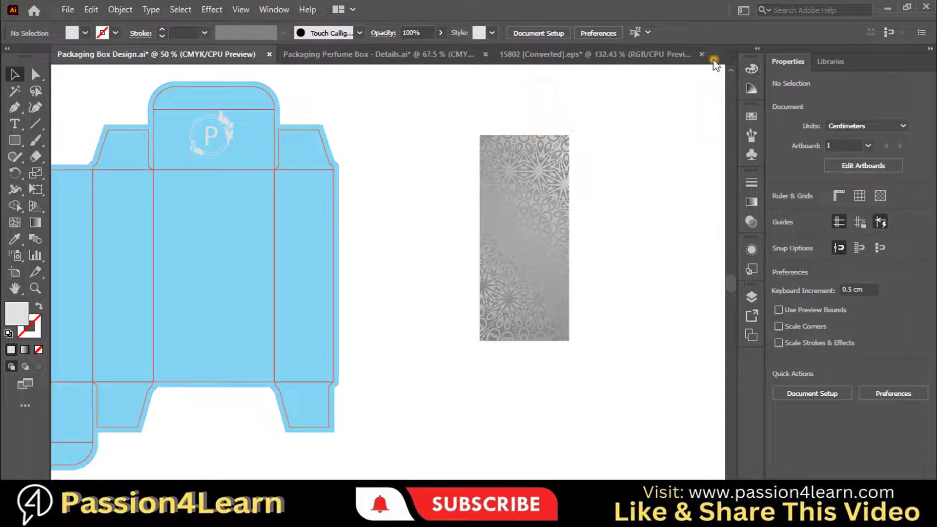
{"action": "left_click", "coordinate": [225, 137]}
{"action": "left_click_drag", "start_coordinate": [236, 160], "coordinate": [236, 167]}
Copy the EAU DE PARFUM label from the Details file to the front panel's bottom.
{"action": "left_click", "coordinate": [408, 150]}
{"action": "scroll", "coordinate": [425, 186], "scroll_direction": "left", "scroll_amount": 3}
{"action": "scroll", "coordinate": [400, 476], "scroll_direction": "left", "scroll_amount": 3}
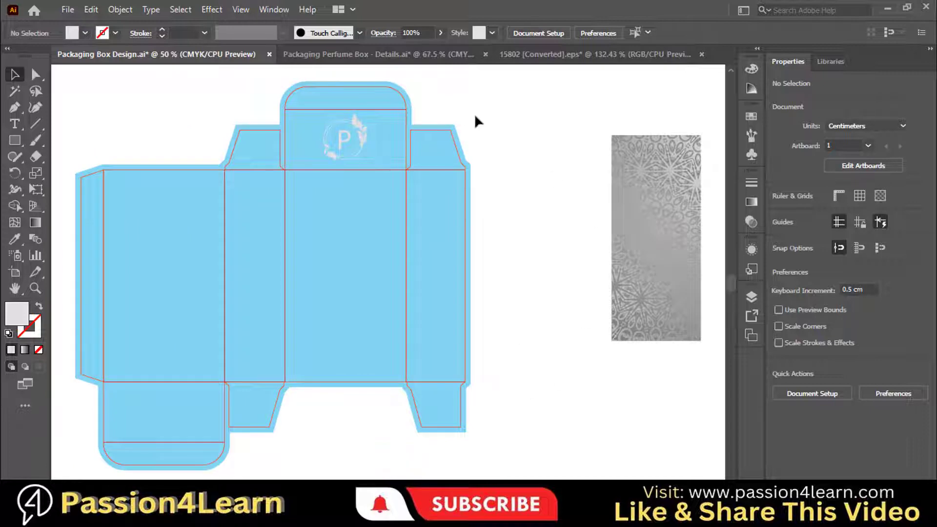
{"action": "left_click", "coordinate": [408, 54]}
{"action": "left_click", "coordinate": [616, 340]}
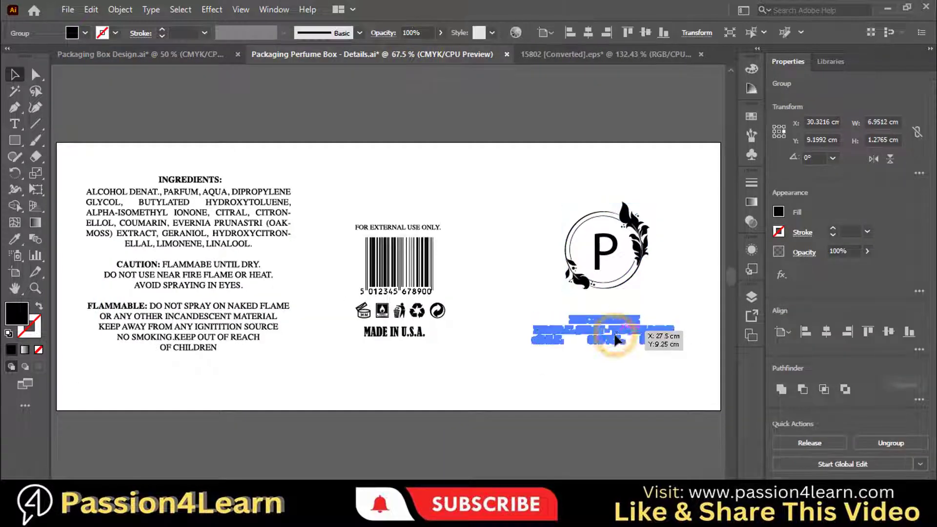
{"action": "left_click", "coordinate": [210, 54]}
{"action": "key", "text": "ctrl+v"}
{"action": "left_click_drag", "start_coordinate": [378, 277], "coordinate": [372, 368]}
{"action": "left_click", "coordinate": [516, 361]}
Undo the accidental nudge of the label block and deselect it.
{"action": "key", "text": "ctrl+z"}
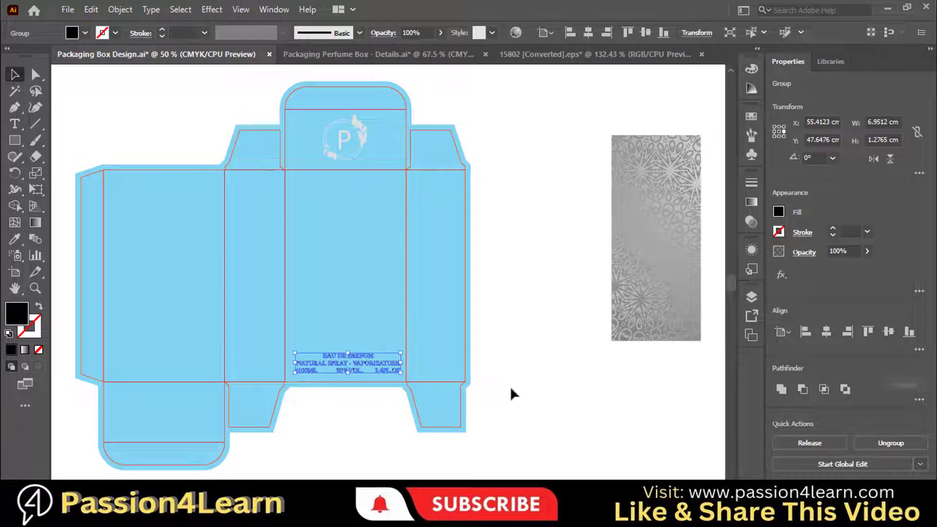
{"action": "key", "text": "Down"}
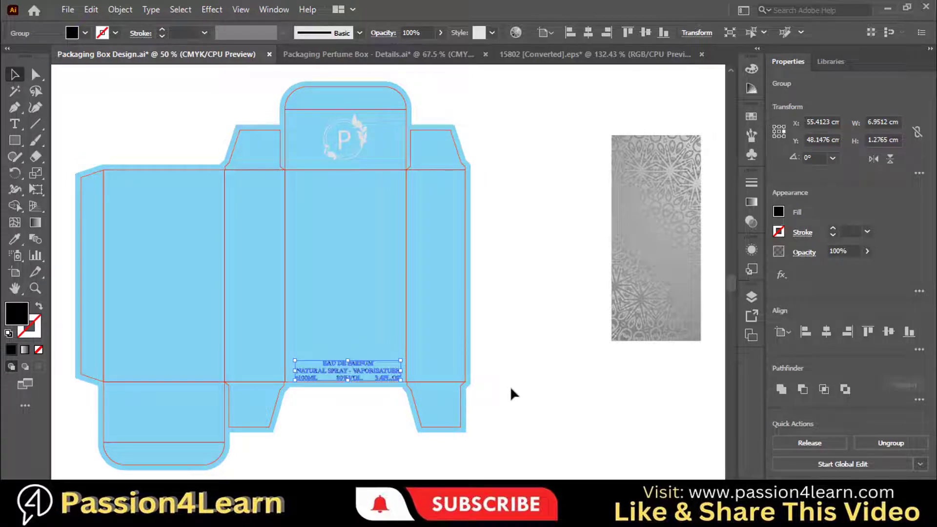
{"action": "key", "text": "ctrl+z"}
{"action": "left_click", "coordinate": [514, 376]}
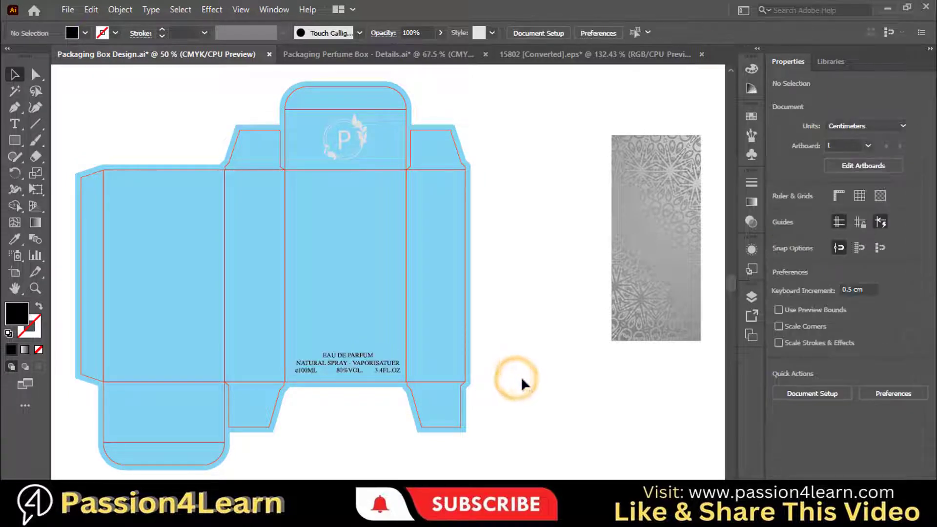
Group the ingredients and warnings text in the Details file.
{"action": "left_click", "coordinate": [320, 54]}
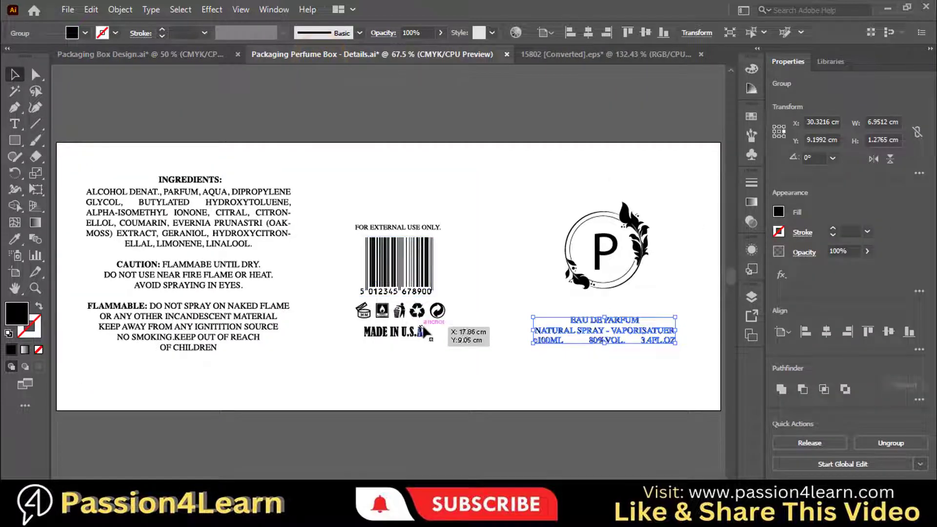
{"action": "left_click_drag", "start_coordinate": [131, 159], "coordinate": [233, 358]}
{"action": "right_click", "coordinate": [218, 311]}
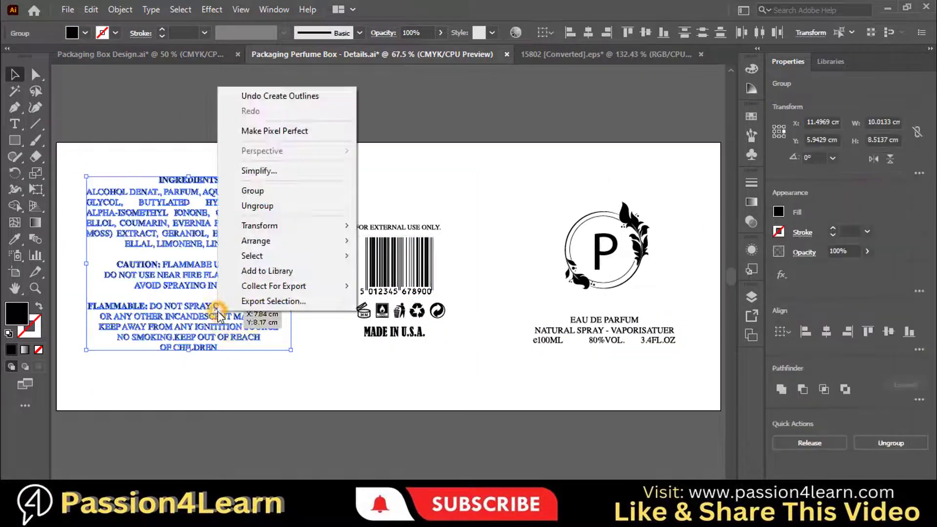
{"action": "left_click", "coordinate": [250, 191]}
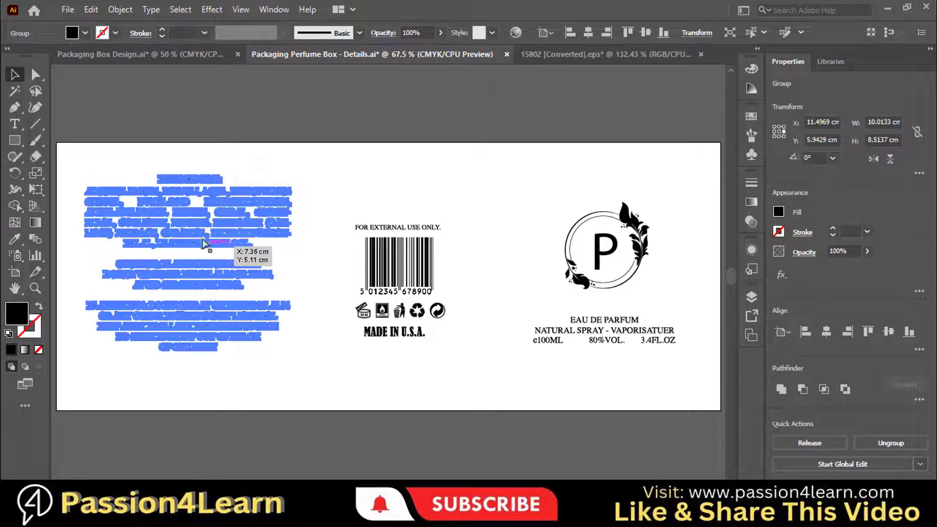
Paste the ingredients text onto the box's left panel, scaled down and lowered.
{"action": "left_click", "coordinate": [188, 56]}
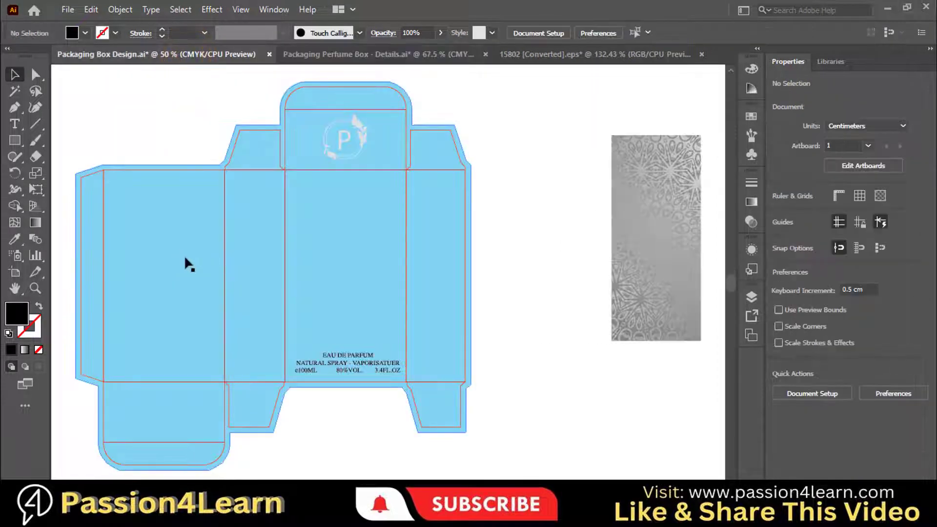
{"action": "key", "text": "ctrl+v"}
{"action": "left_click_drag", "start_coordinate": [327, 292], "coordinate": [151, 290]}
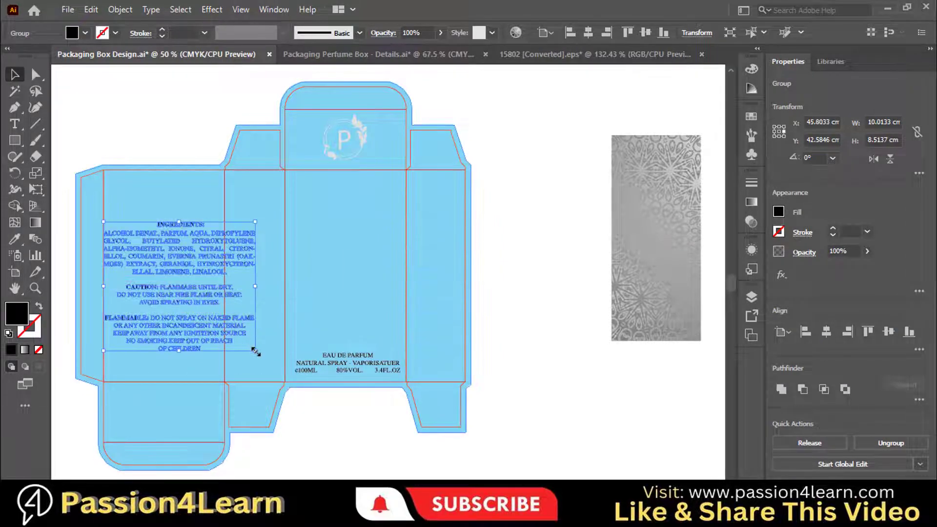
{"action": "left_click_drag", "start_coordinate": [254, 350], "coordinate": [184, 342]}
{"action": "left_click", "coordinate": [584, 306]}
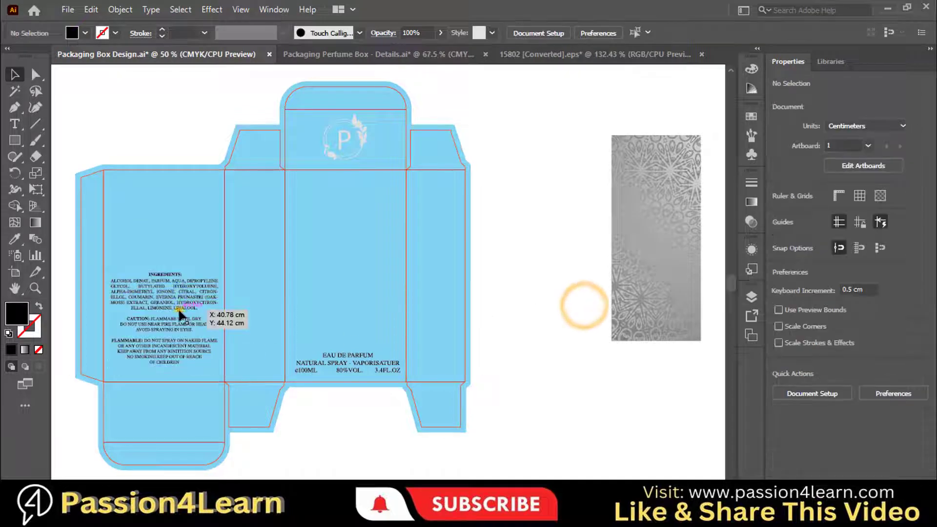
{"action": "left_click", "coordinate": [178, 307]}
{"action": "left_click", "coordinate": [503, 268]}
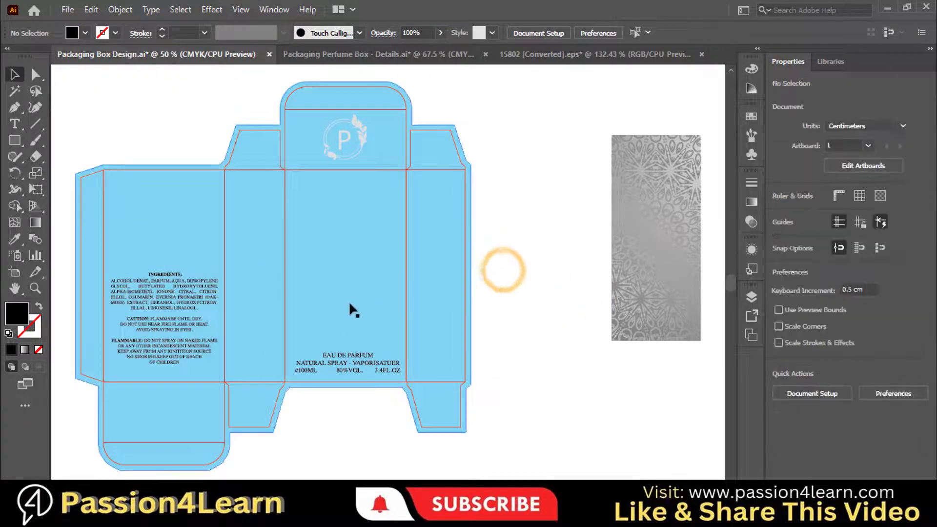
{"action": "left_click", "coordinate": [352, 53]}
Copy the barcode group from the Details file onto the box's bottom flap.
{"action": "left_click", "coordinate": [447, 340]}
{"action": "left_click", "coordinate": [345, 243]}
{"action": "right_click", "coordinate": [393, 250]}
{"action": "left_click", "coordinate": [432, 360]}
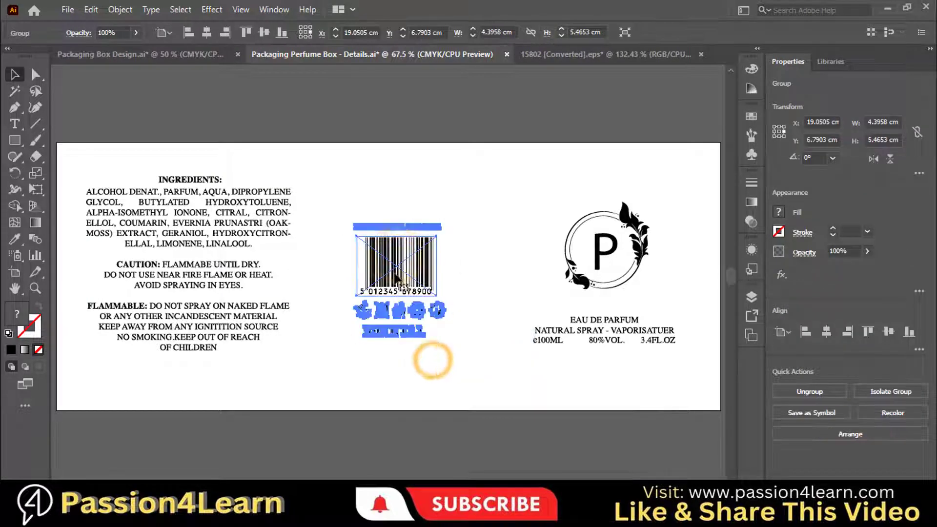
{"action": "left_click", "coordinate": [146, 53]}
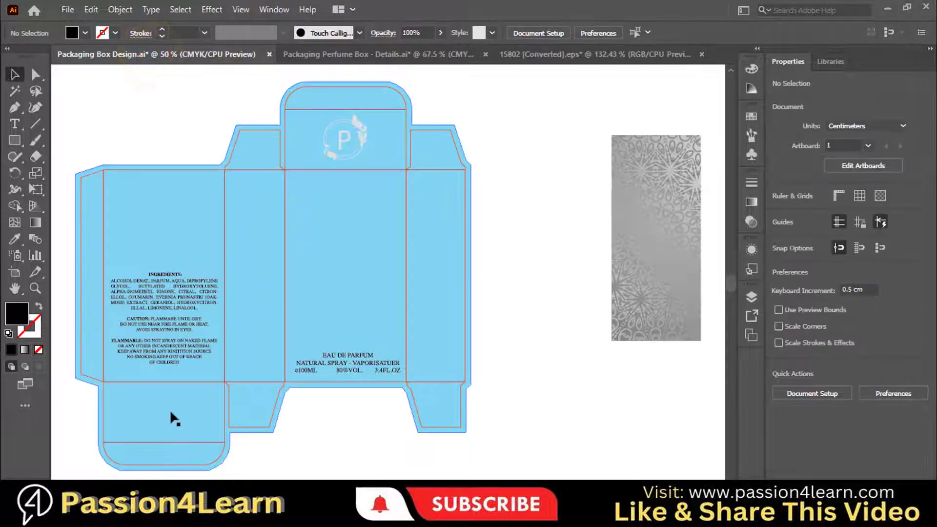
{"action": "key", "text": "ctrl+v"}
{"action": "left_click_drag", "start_coordinate": [377, 273], "coordinate": [155, 425]}
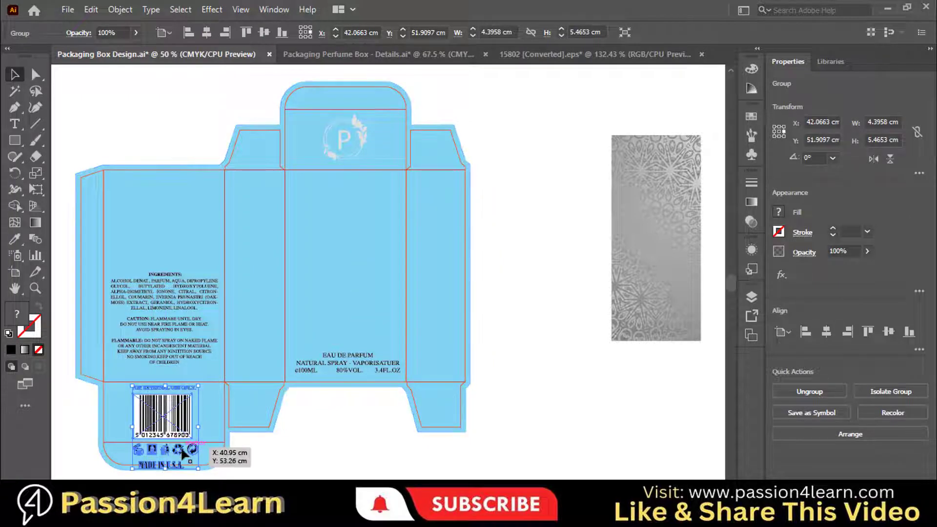
Ungroup it and stack the icon row and MADE IN U.S.A. below the raised ingredients.
{"action": "right_click", "coordinate": [183, 452]}
{"action": "left_click", "coordinate": [215, 324]}
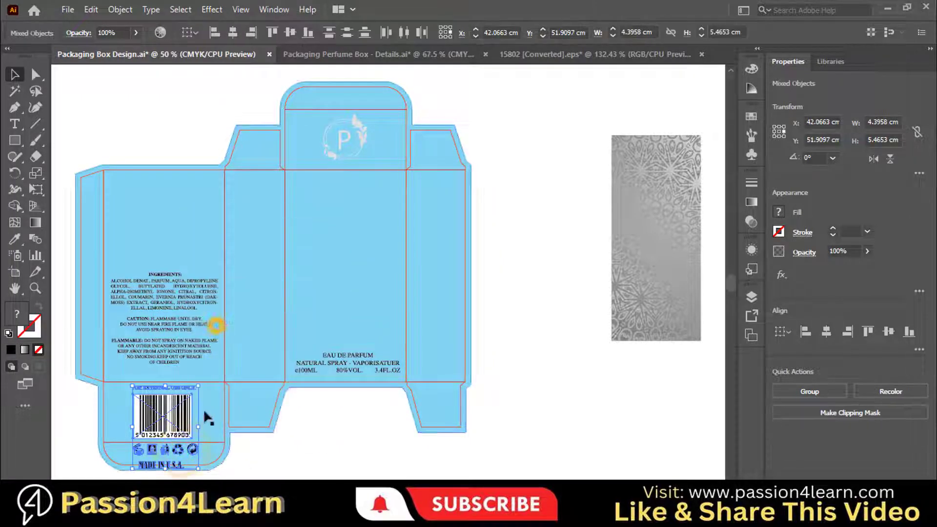
{"action": "left_click", "coordinate": [279, 454]}
{"action": "left_click", "coordinate": [177, 455]}
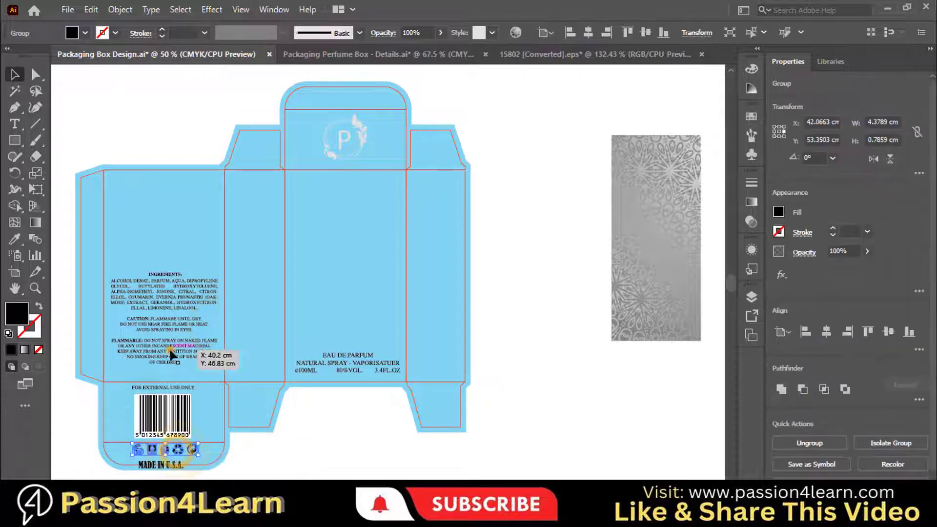
{"action": "left_click_drag", "start_coordinate": [169, 347], "coordinate": [171, 320]}
{"action": "left_click_drag", "start_coordinate": [164, 448], "coordinate": [156, 344]}
{"action": "left_click_drag", "start_coordinate": [161, 464], "coordinate": [166, 365]}
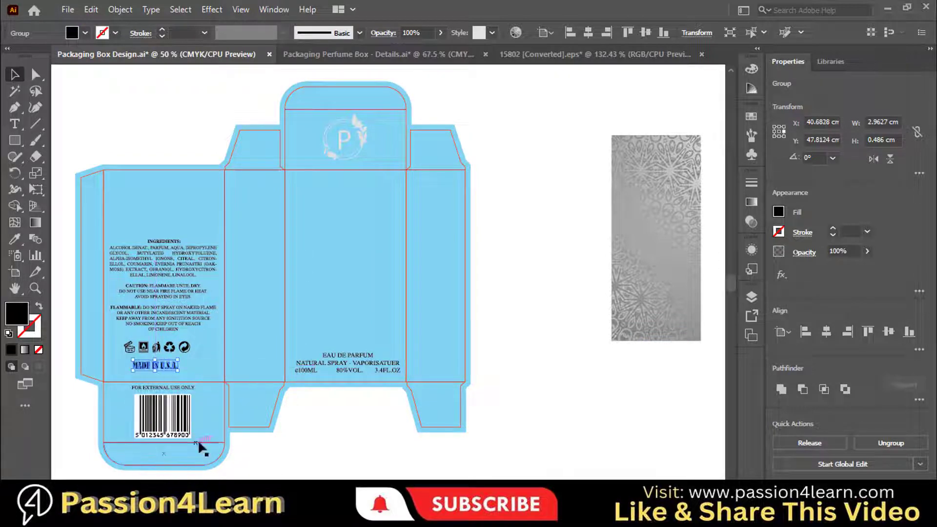
Check the barcode on the bottom flap and undo an accidental move of the box shape.
{"action": "left_click", "coordinate": [175, 425]}
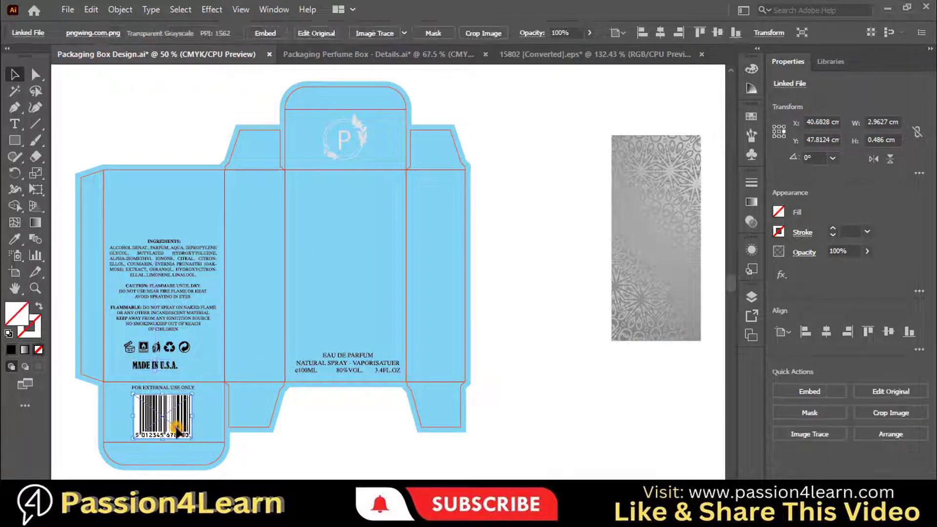
{"action": "left_click", "coordinate": [538, 409]}
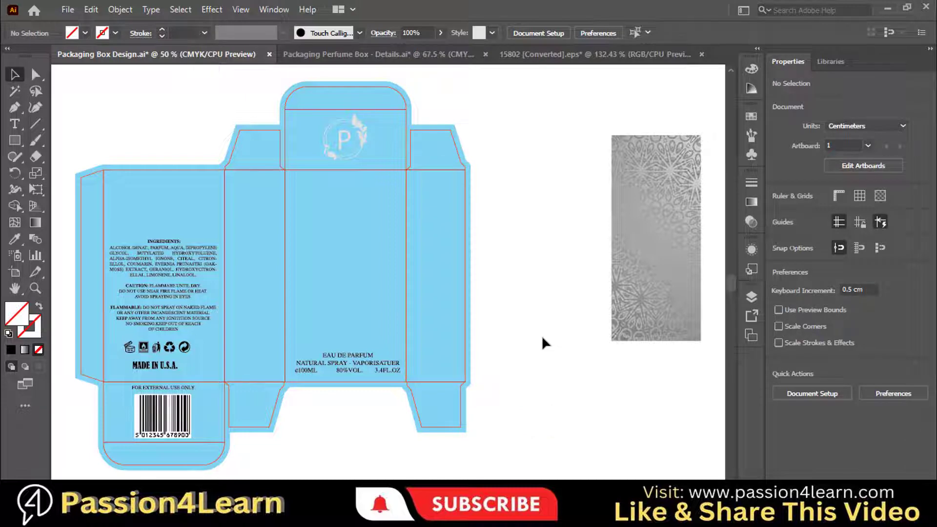
{"action": "left_click_drag", "start_coordinate": [105, 224], "coordinate": [191, 326]}
{"action": "key", "text": "ctrl+z"}
Lighten the ingredients text and the row of icons to pale grey (K about 16%).
{"action": "left_click", "coordinate": [145, 253]}
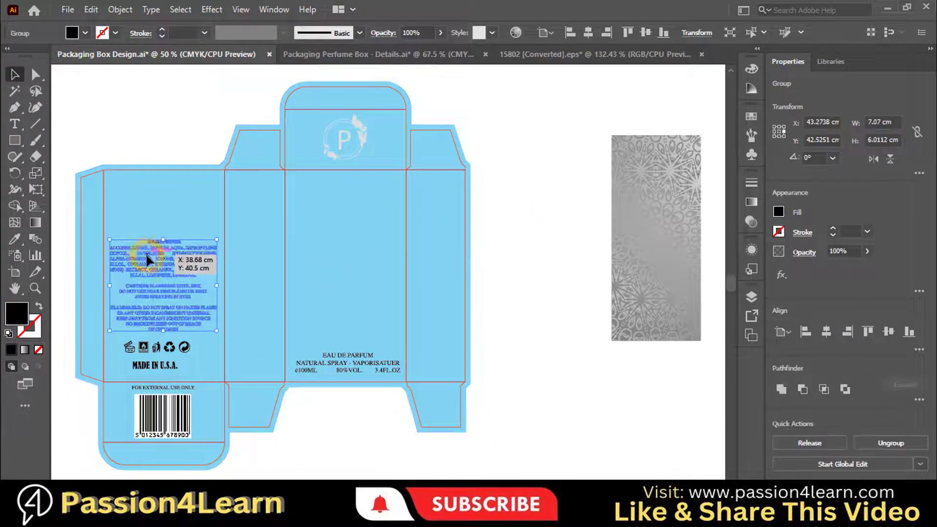
{"action": "left_click", "coordinate": [752, 70]}
{"action": "left_click_drag", "start_coordinate": [690, 139], "coordinate": [633, 140]}
{"action": "left_click", "coordinate": [194, 206]}
{"action": "left_click", "coordinate": [171, 276]}
{"action": "left_click", "coordinate": [542, 204]}
{"action": "left_click", "coordinate": [154, 347]}
{"action": "left_click_drag", "start_coordinate": [636, 142], "coordinate": [632, 138]}
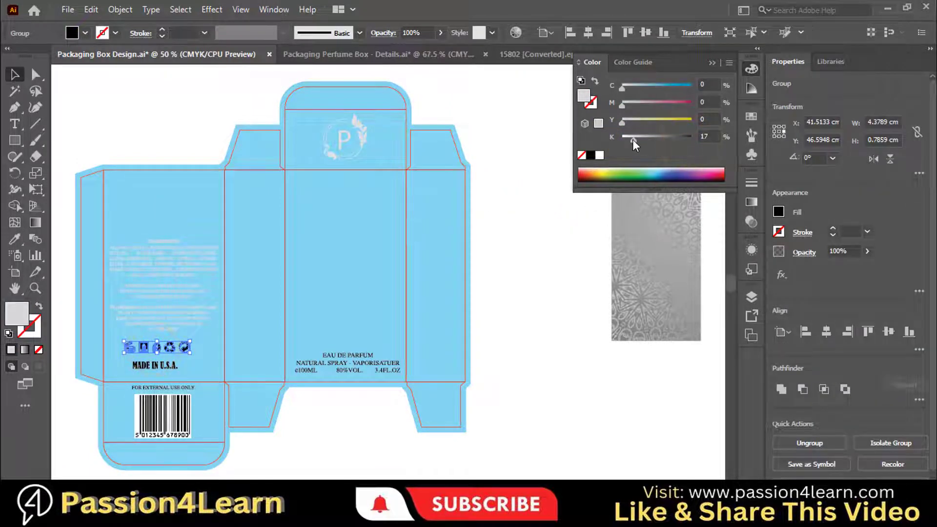
Make MADE IN U.S.A., FOR EXTERNAL USE ONLY and the EAU DE PARFUM label light grey (K 16%).
{"action": "left_click", "coordinate": [172, 370]}
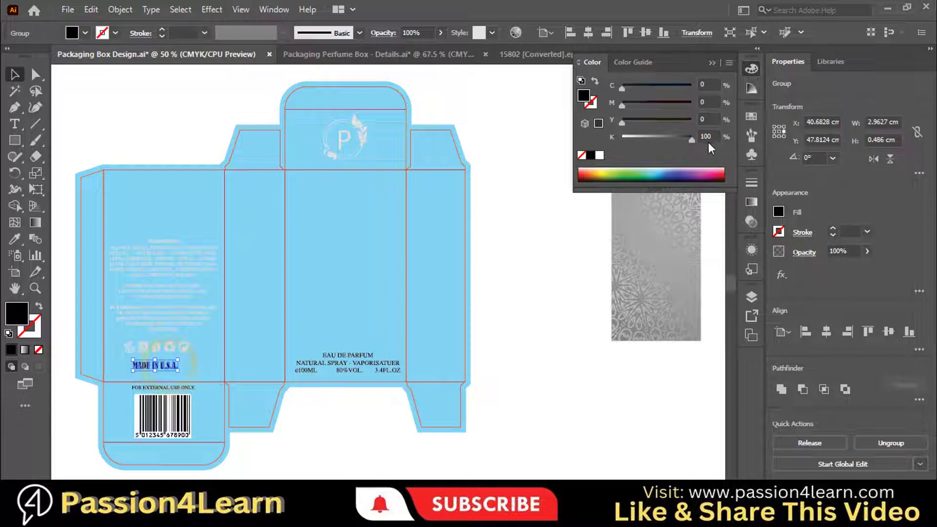
{"action": "left_click", "coordinate": [633, 139]}
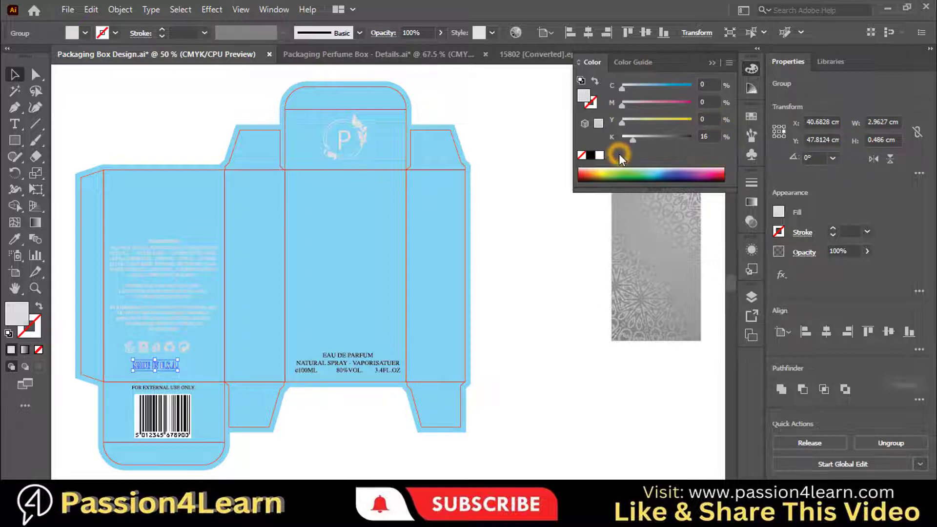
{"action": "left_click", "coordinate": [193, 388]}
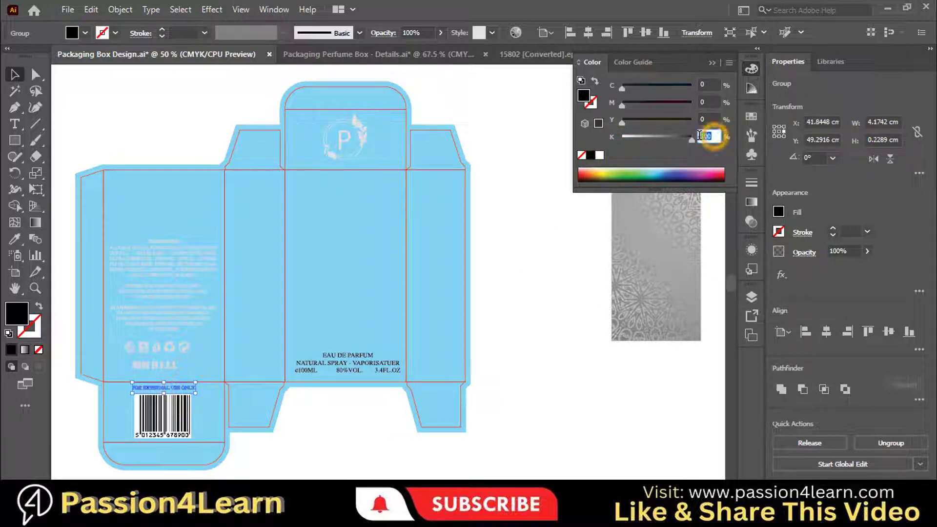
{"action": "left_click", "coordinate": [586, 227]}
{"action": "left_click", "coordinate": [348, 354]}
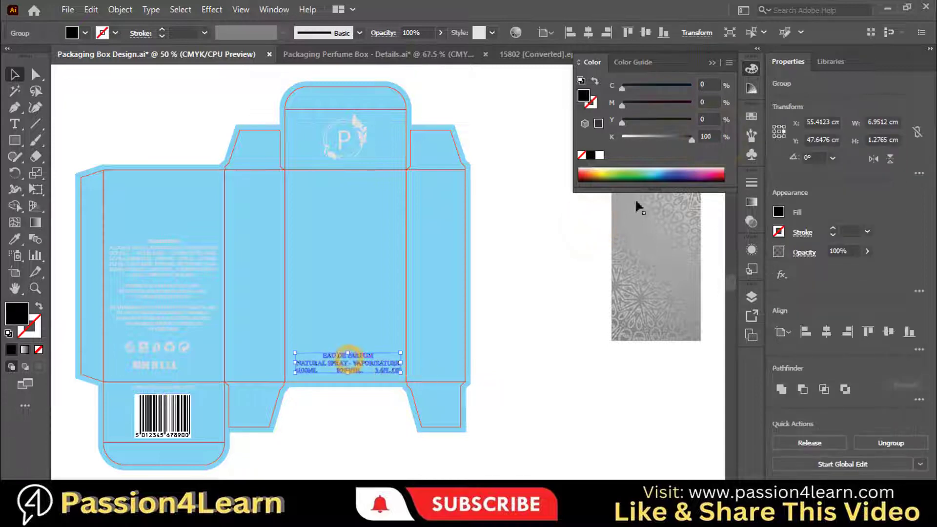
{"action": "type", "text": "16"}
{"action": "left_click", "coordinate": [571, 219]}
{"action": "left_click", "coordinate": [710, 61]}
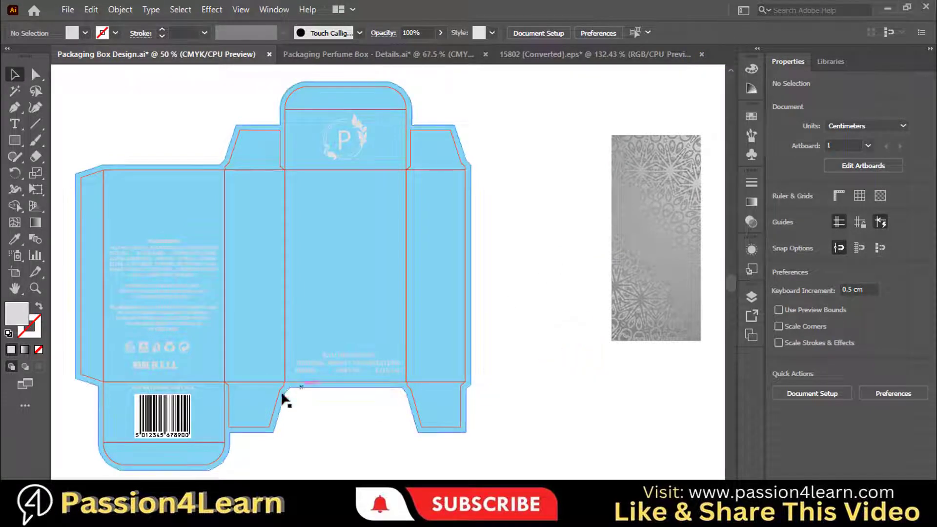
Give the barcode a white fill with K set to 15%.
{"action": "left_click", "coordinate": [178, 415]}
{"action": "left_click", "coordinate": [751, 68]}
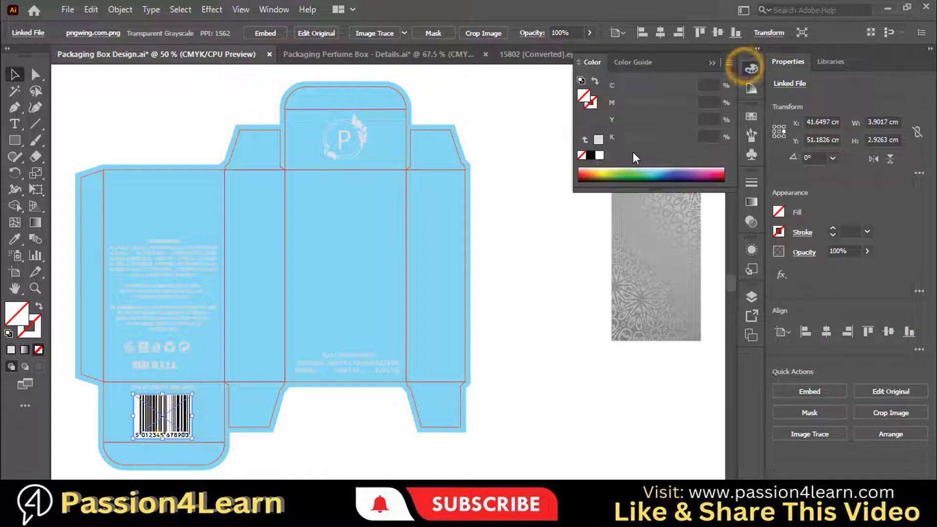
{"action": "left_click", "coordinate": [599, 156]}
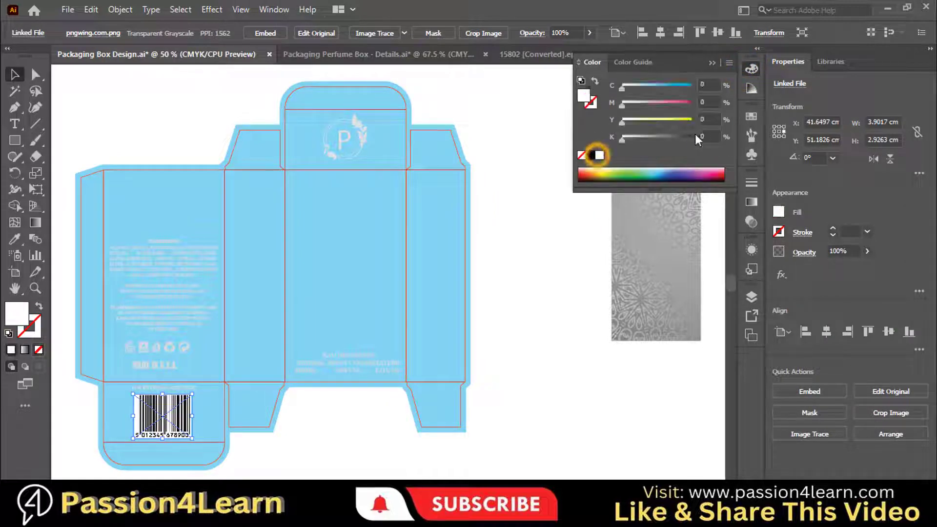
{"action": "left_click", "coordinate": [706, 136]}
{"action": "type", "text": "15"}
{"action": "key", "text": "Return"}
{"action": "left_click", "coordinate": [574, 226]}
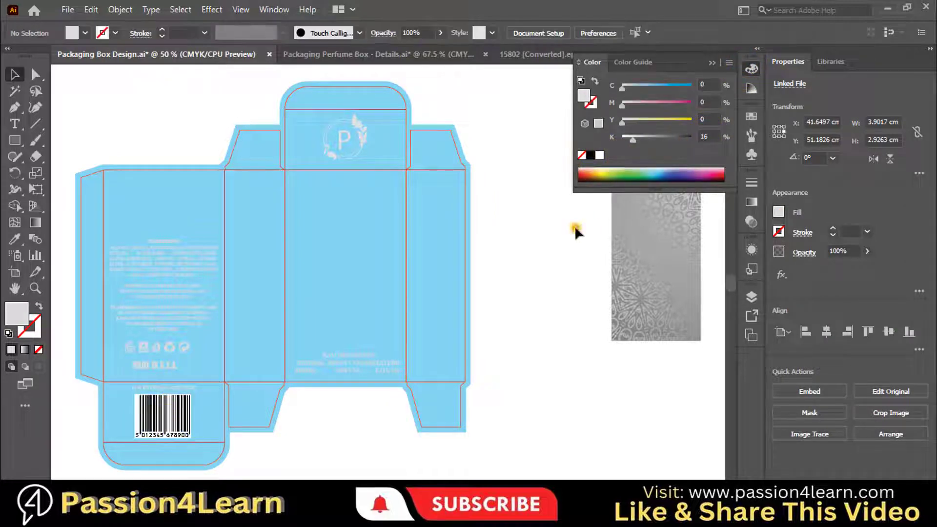
{"action": "left_click", "coordinate": [713, 63]}
{"action": "left_click", "coordinate": [511, 297]}
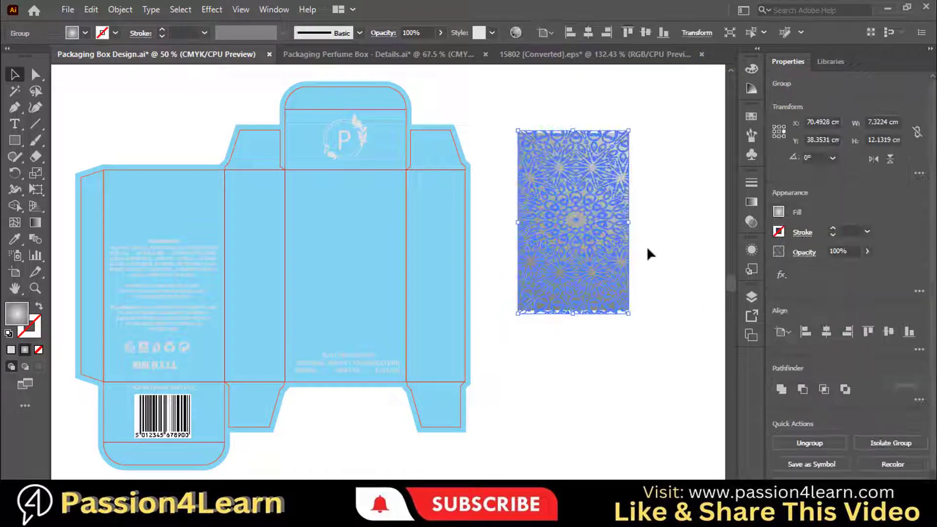
Move the mandala off the grey gradient rectangle and delete that rectangle.
{"action": "left_click_drag", "start_coordinate": [603, 316], "coordinate": [595, 373]}
{"action": "left_click", "coordinate": [607, 158]}
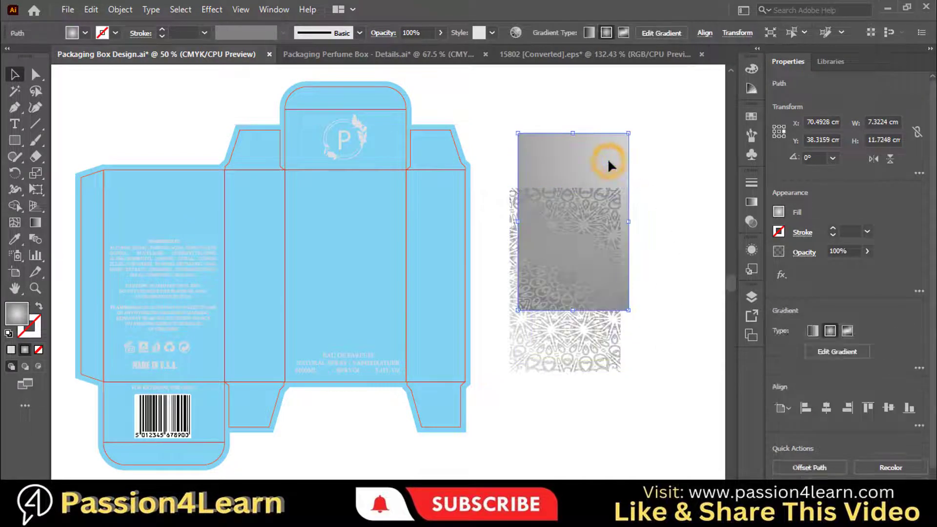
{"action": "key", "text": "Delete"}
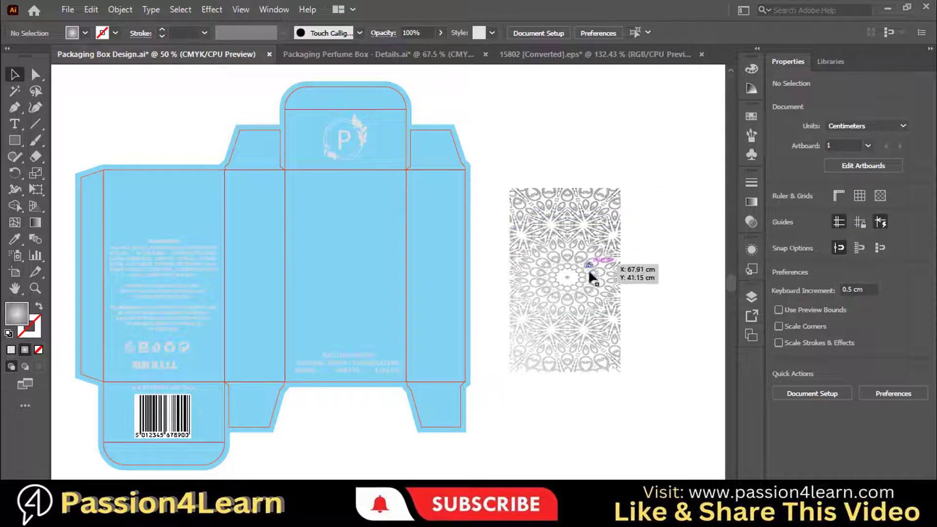
Scale the mandala to about 7.28 × 12.92 cm and place it over the front panel.
{"action": "left_click", "coordinate": [591, 275]}
{"action": "left_click_drag", "start_coordinate": [619, 371], "coordinate": [596, 332]}
{"action": "left_click_drag", "start_coordinate": [577, 298], "coordinate": [347, 277]}
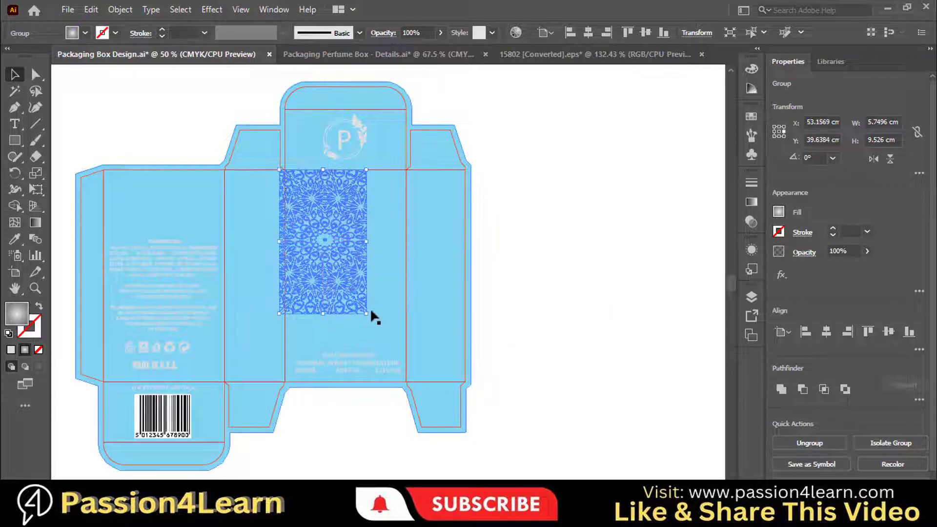
{"action": "left_click_drag", "start_coordinate": [366, 313], "coordinate": [386, 361]}
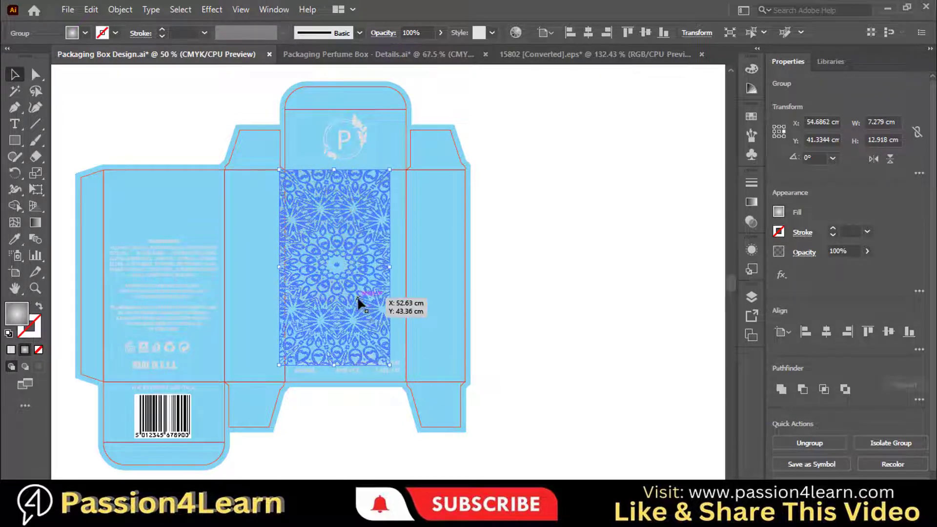
Recolour the mandala pattern light grey with a white fill at K 16.
{"action": "left_click_drag", "start_coordinate": [359, 299], "coordinate": [364, 300]}
{"action": "left_click", "coordinate": [757, 70]}
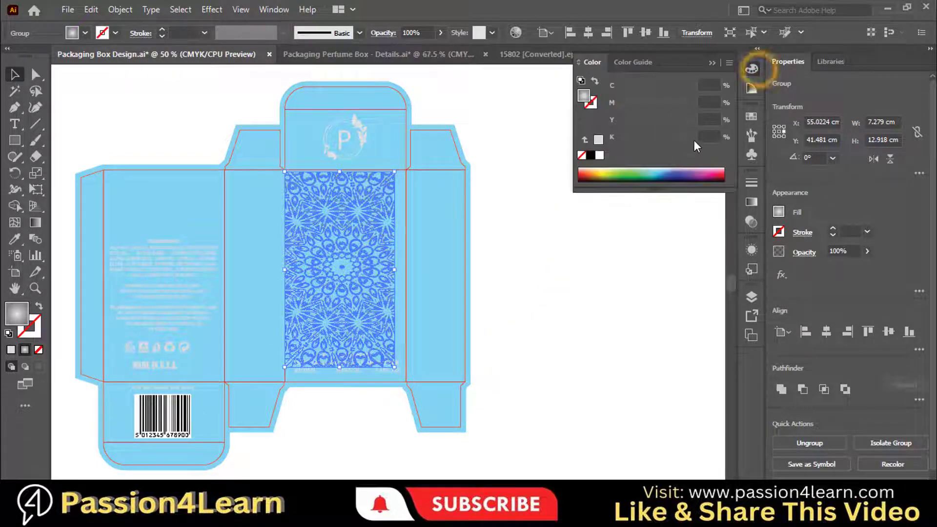
{"action": "left_click", "coordinate": [599, 155]}
{"action": "type", "text": "16"}
{"action": "key", "text": "Return"}
{"action": "left_click", "coordinate": [579, 239]}
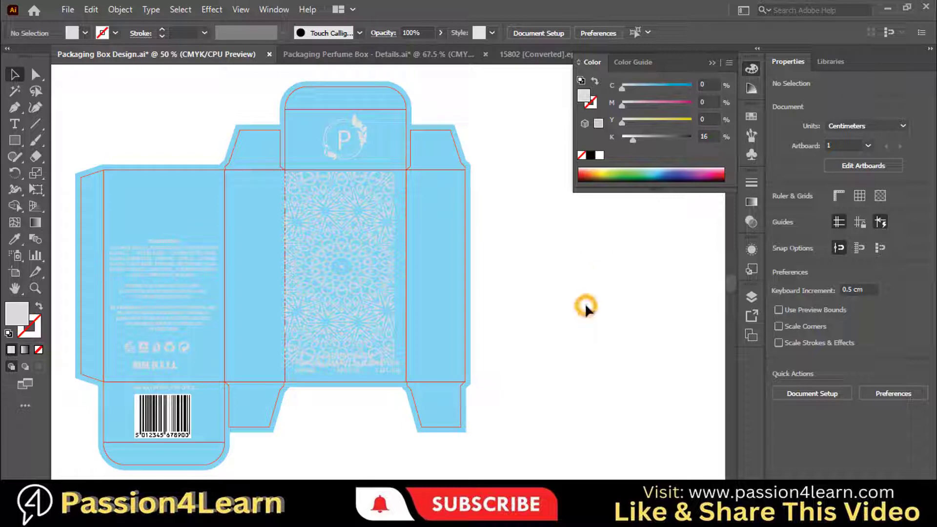
{"action": "left_click", "coordinate": [708, 65]}
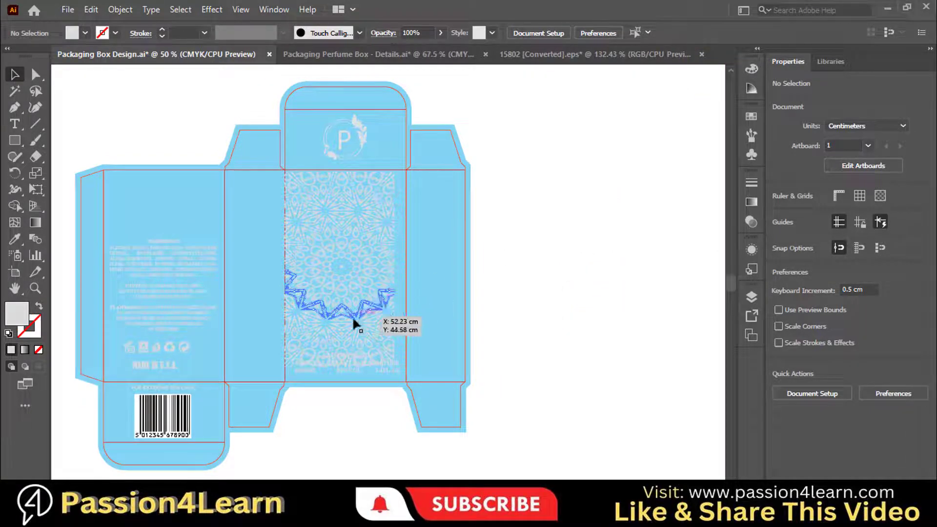
Stretch the pattern toward the panel bottom and narrow it to about 6.44 cm wide.
{"action": "left_click", "coordinate": [347, 302]}
{"action": "left_click_drag", "start_coordinate": [342, 369], "coordinate": [345, 384]}
{"action": "left_click_drag", "start_coordinate": [394, 278], "coordinate": [383, 275]}
{"action": "left_click", "coordinate": [528, 239]}
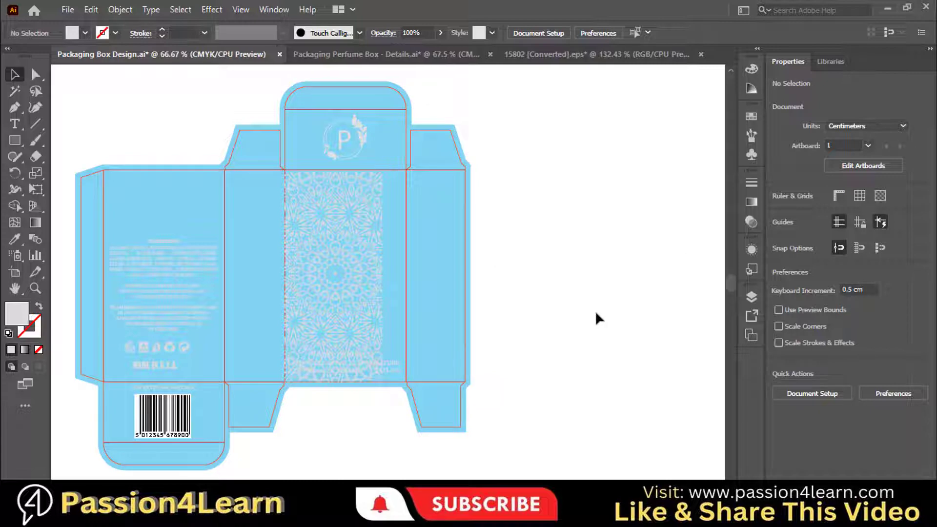
{"action": "key", "text": "ctrl+plus"}
{"action": "key", "text": "ctrl+plus"}
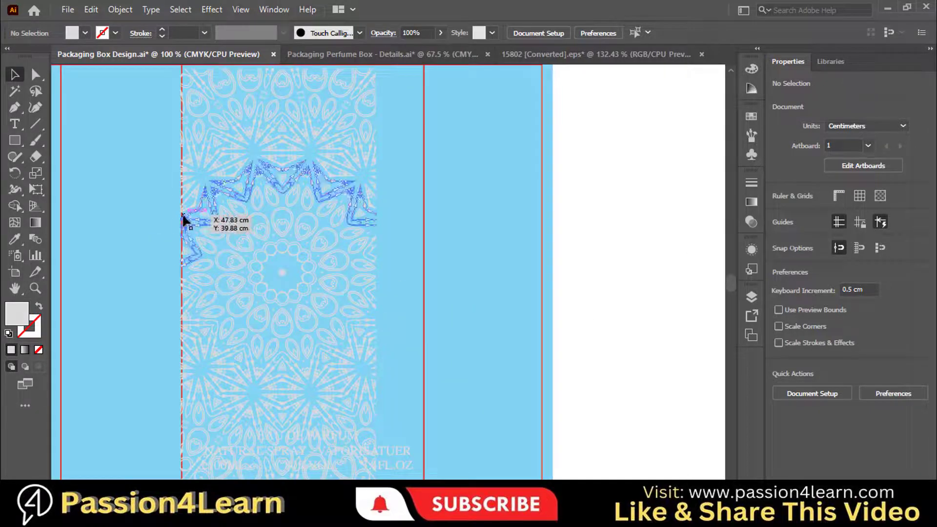
Bring the red dieline group in front of the mandala pattern.
{"action": "left_click", "coordinate": [422, 253]}
{"action": "right_click", "coordinate": [421, 251]}
{"action": "mouse_move", "coordinate": [546, 428]}
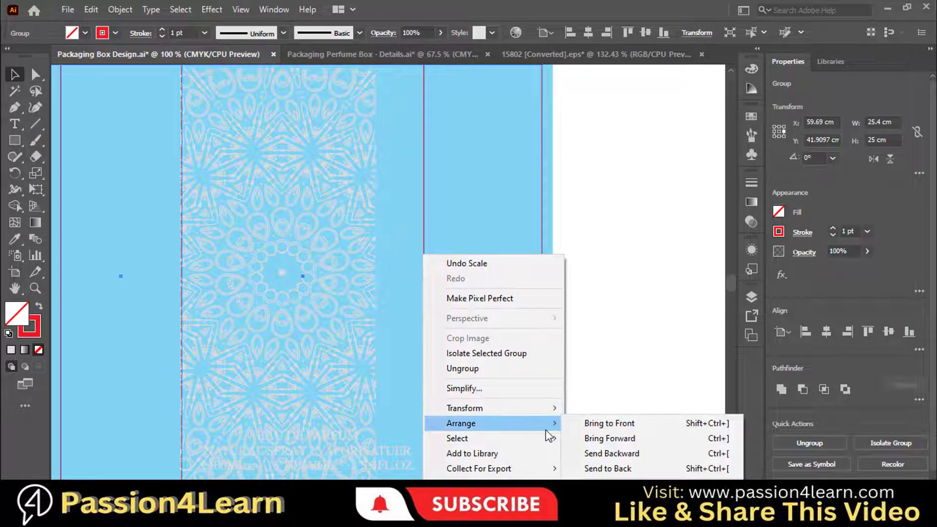
{"action": "left_click", "coordinate": [596, 422]}
{"action": "scroll", "coordinate": [605, 239], "scroll_direction": "down", "scroll_amount": 1}
{"action": "scroll", "coordinate": [605, 239], "scroll_direction": "up", "scroll_amount": 3}
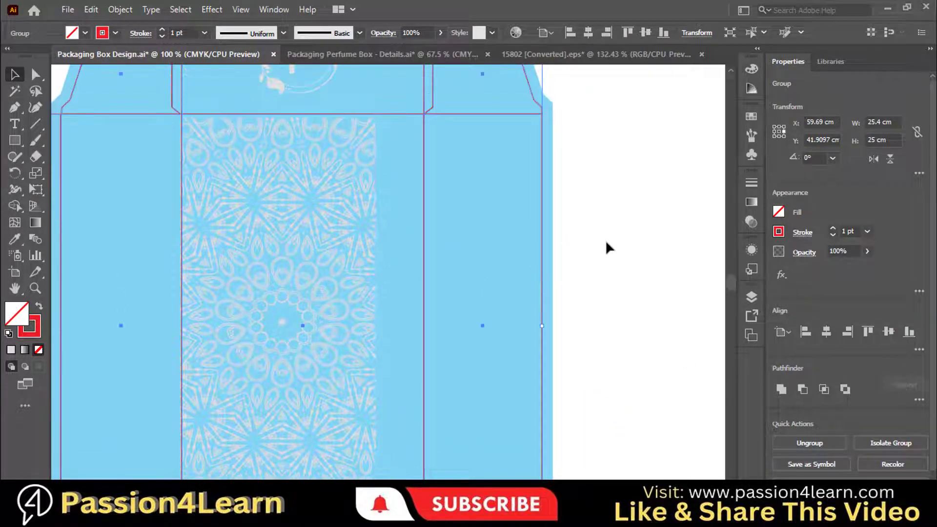
Stretch the mandala's top edge up to the top fold line, 14 cm tall.
{"action": "left_click", "coordinate": [299, 232]}
{"action": "left_click_drag", "start_coordinate": [278, 119], "coordinate": [272, 115]}
{"action": "scroll", "coordinate": [461, 215], "scroll_direction": "down", "scroll_amount": 1}
{"action": "scroll", "coordinate": [462, 219], "scroll_direction": "down", "scroll_amount": 1}
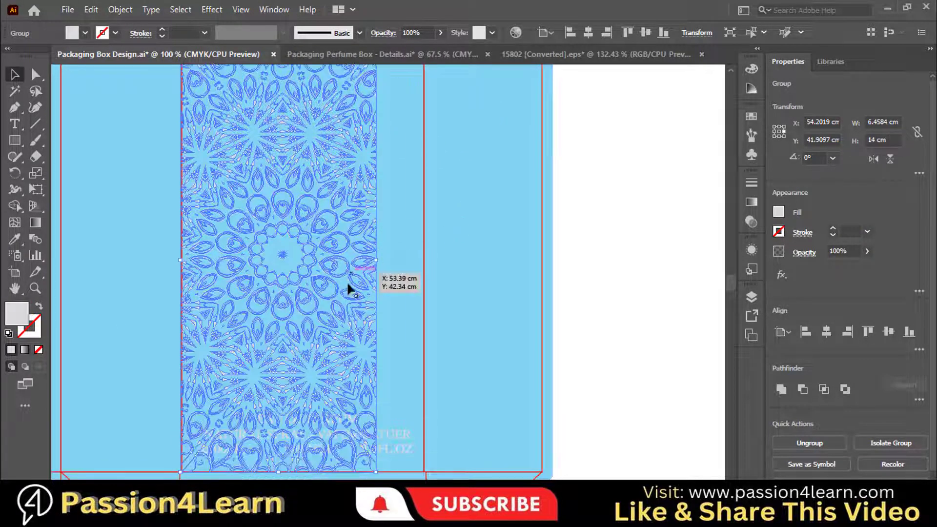
{"action": "left_click", "coordinate": [674, 301]}
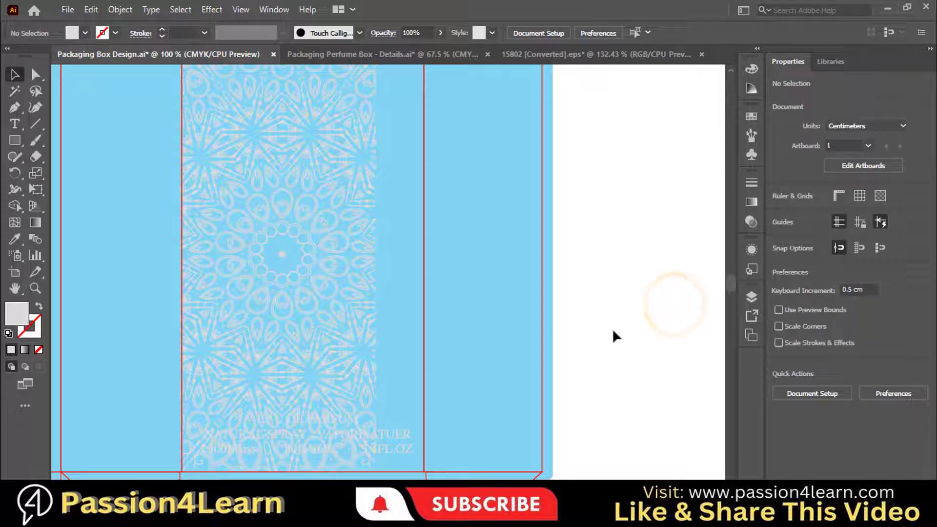
{"action": "scroll", "coordinate": [288, 307], "scroll_direction": "up", "scroll_amount": 2}
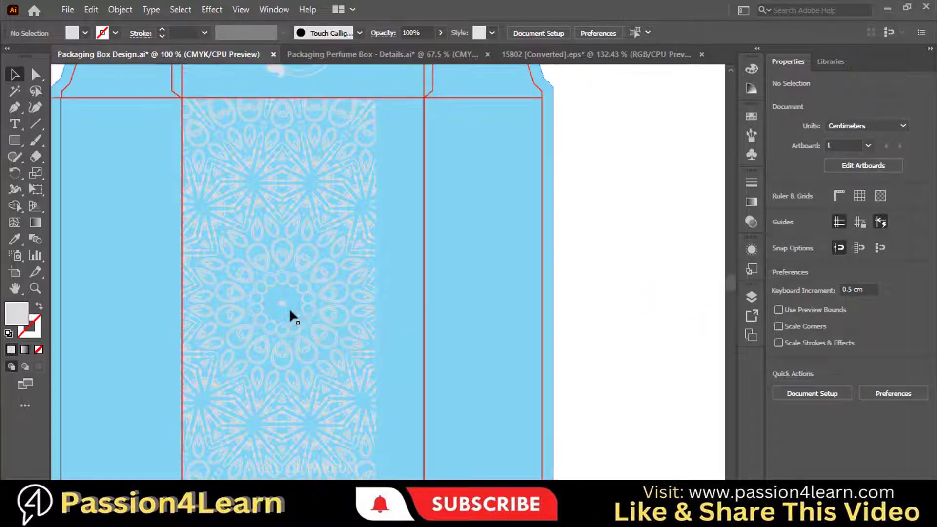
Draw a thin 0.24 × 14 cm rectangle along the mandala's right edge on the front panel.
{"action": "left_click", "coordinate": [18, 144]}
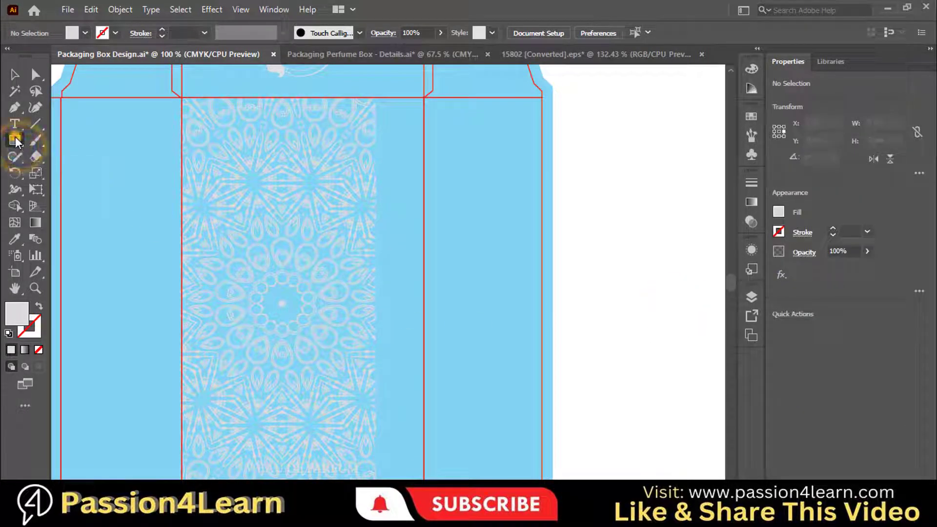
{"action": "left_click_drag", "start_coordinate": [375, 97], "coordinate": [376, 188]}
{"action": "key", "text": "ctrl+shift+a"}
{"action": "key", "text": "ctrl+minus"}
{"action": "key", "text": "ctrl+minus"}
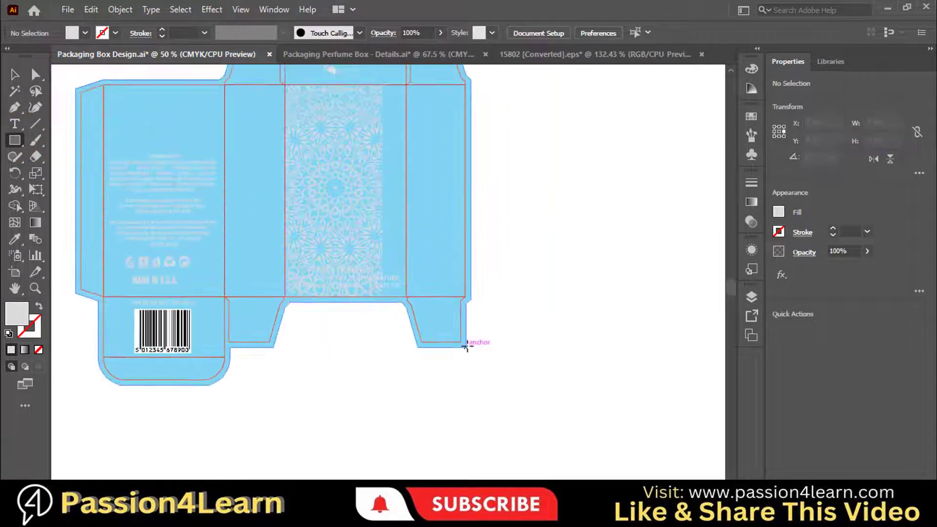
{"action": "scroll", "coordinate": [466, 347], "scroll_direction": "up", "scroll_amount": 1}
{"action": "left_click_drag", "start_coordinate": [379, 100], "coordinate": [384, 315]}
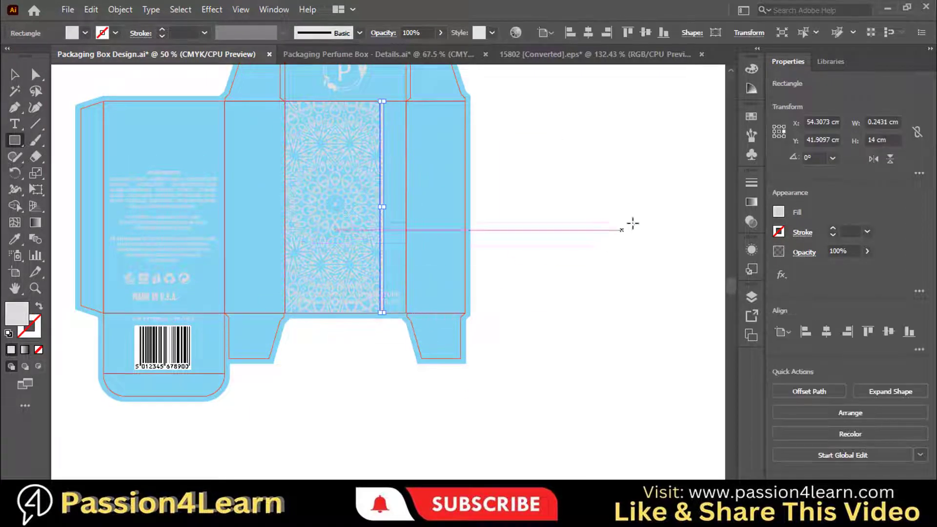
{"action": "key", "text": "v"}
{"action": "key", "text": "ctrl+shift+a"}
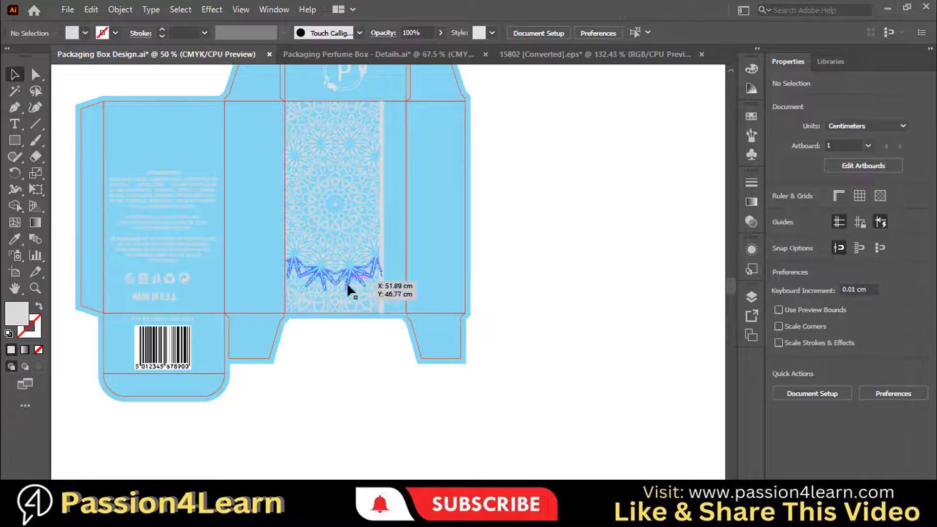
{"action": "left_click", "coordinate": [15, 141]}
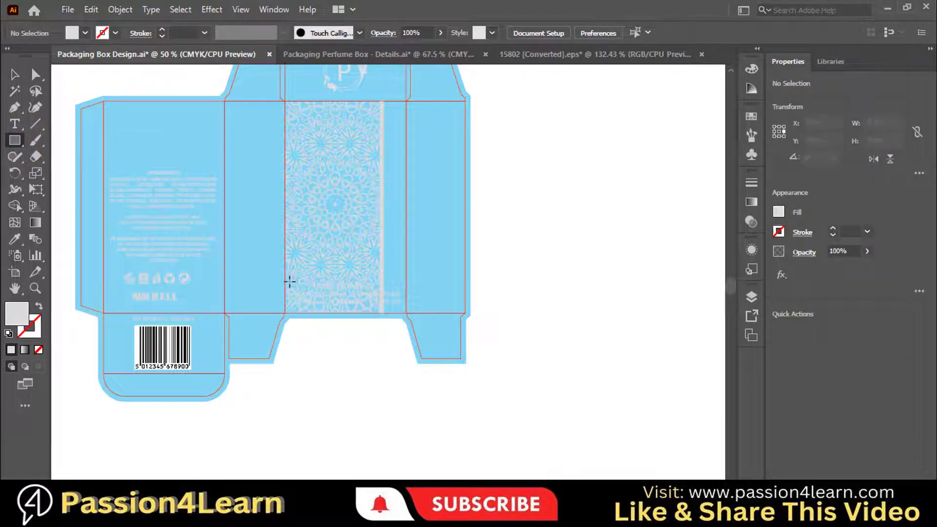
Draw a rectangle at the mandala's bottom and fill it with the box's light blue via Eyedropper.
{"action": "left_click_drag", "start_coordinate": [294, 279], "coordinate": [375, 304]}
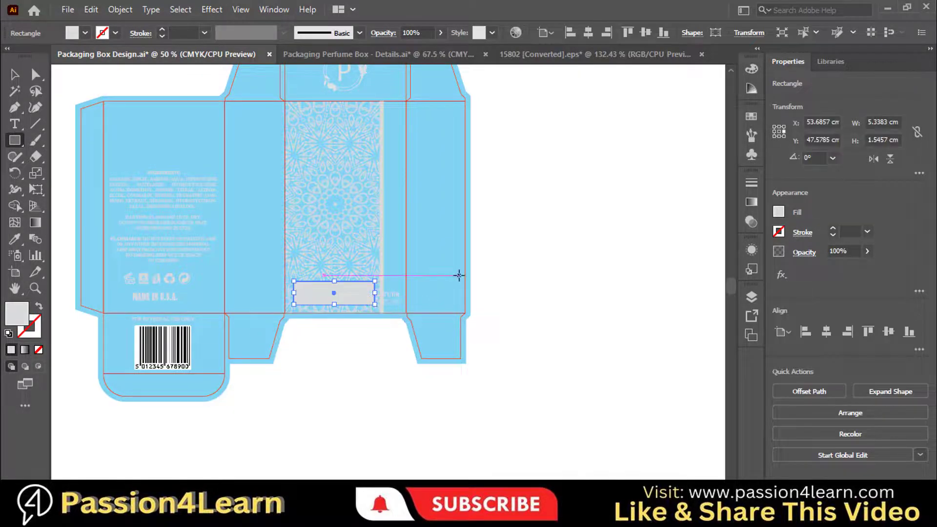
{"action": "left_click", "coordinate": [16, 235]}
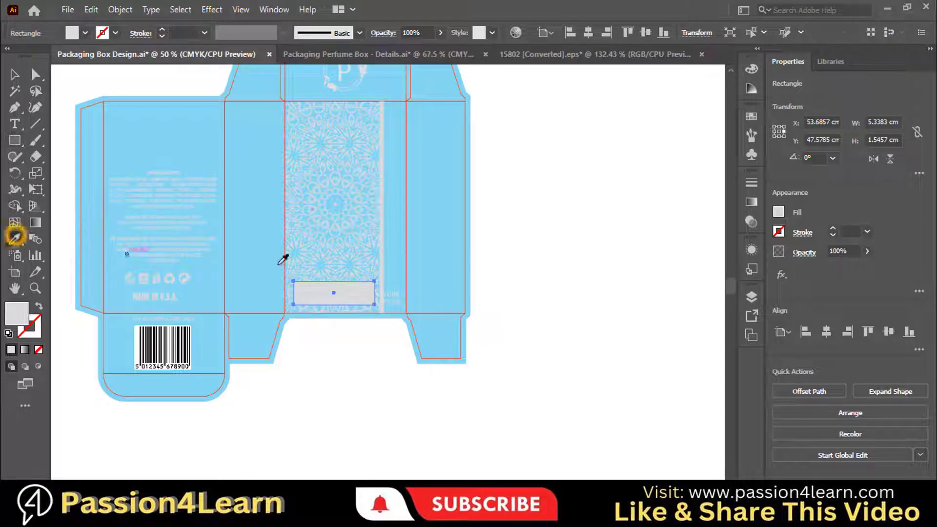
{"action": "left_click", "coordinate": [433, 291]}
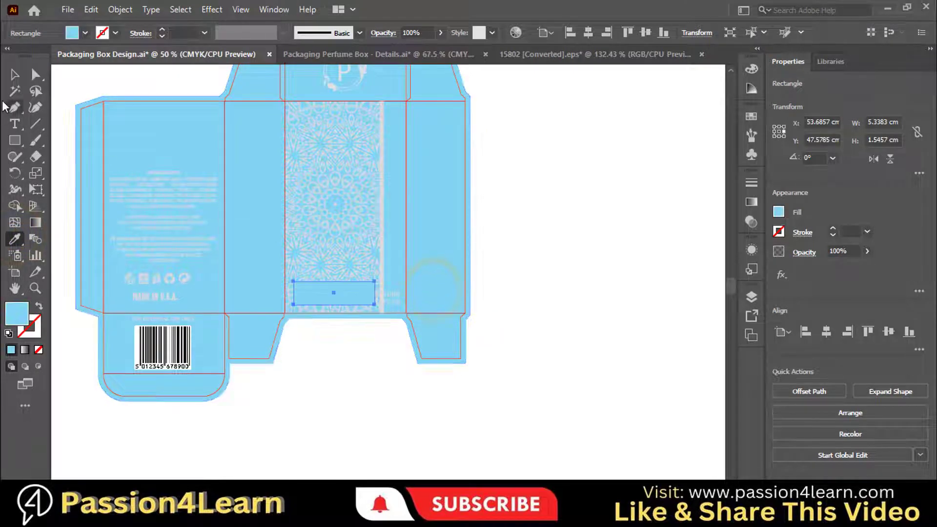
{"action": "left_click", "coordinate": [12, 76]}
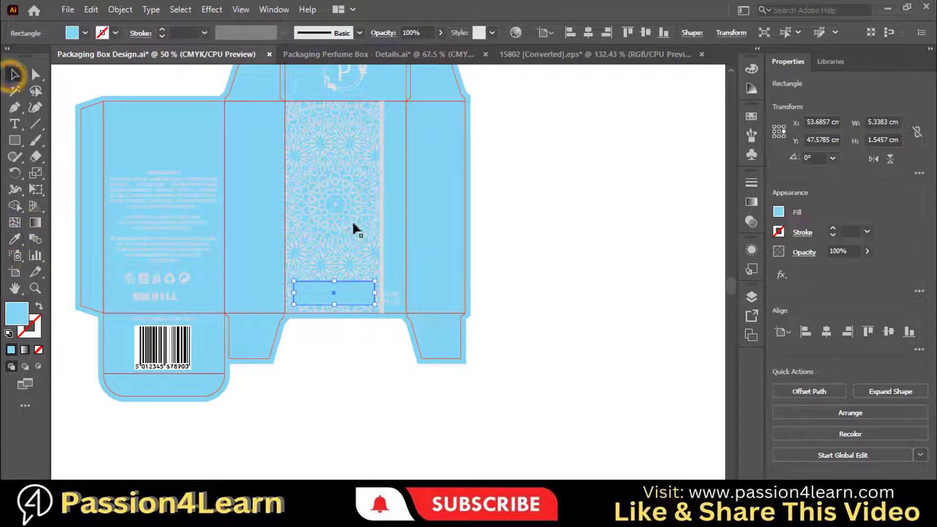
Bring the EAU DE PARFUM text group in front of the blue box and shrink it slightly.
{"action": "left_click", "coordinate": [389, 297]}
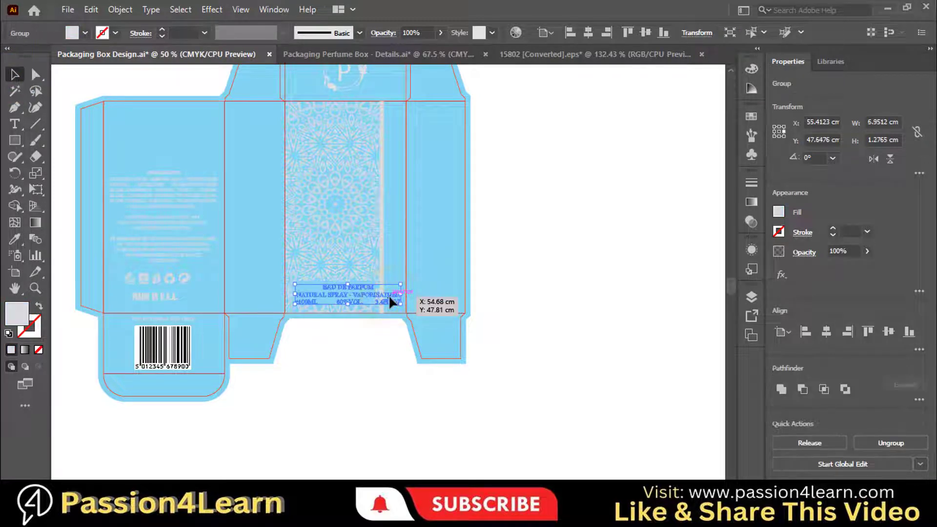
{"action": "right_click", "coordinate": [390, 297]}
{"action": "mouse_move", "coordinate": [446, 226]}
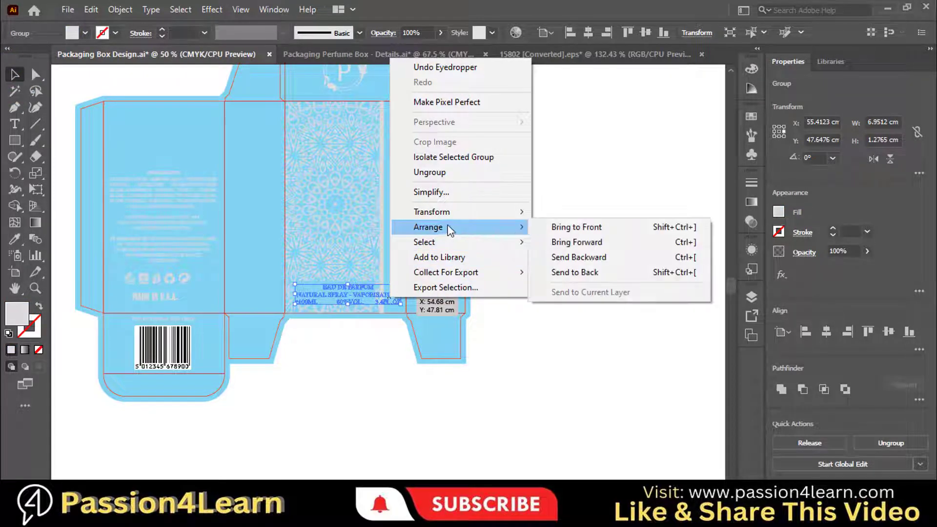
{"action": "left_click", "coordinate": [571, 231]}
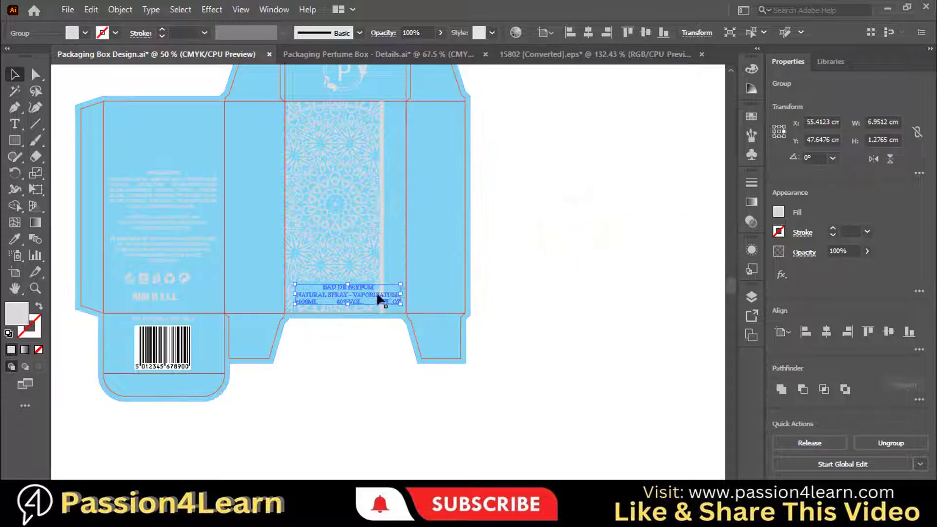
{"action": "mouse_move", "coordinate": [370, 296]}
{"action": "left_mouse_down"}
{"action": "mouse_move", "coordinate": [388, 302]}
{"action": "mouse_move", "coordinate": [335, 295]}
{"action": "mouse_move", "coordinate": [356, 292]}
{"action": "left_mouse_up"}
{"action": "left_click", "coordinate": [565, 297]}
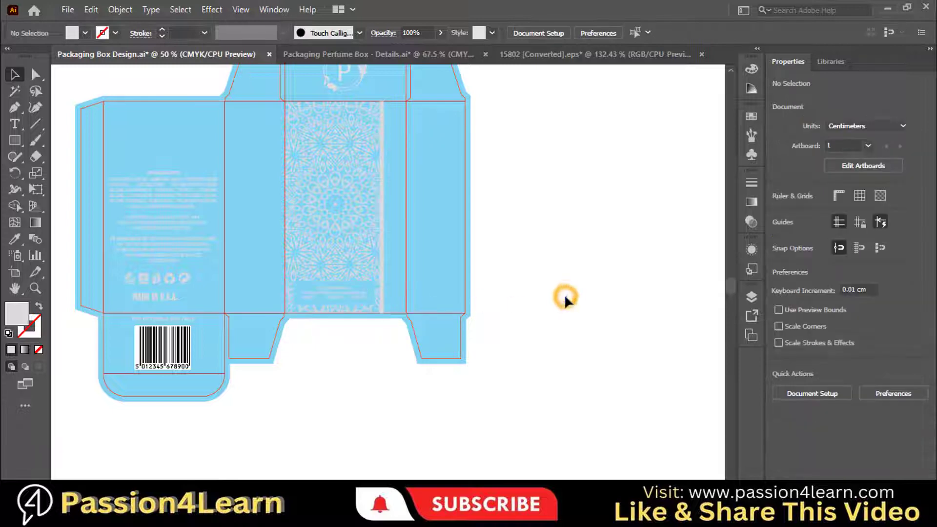
Enlarge the EAU DE PARFUM block to about 4.97 × 0.91 cm, centred low on the panel.
{"action": "key", "text": "ctrl+1"}
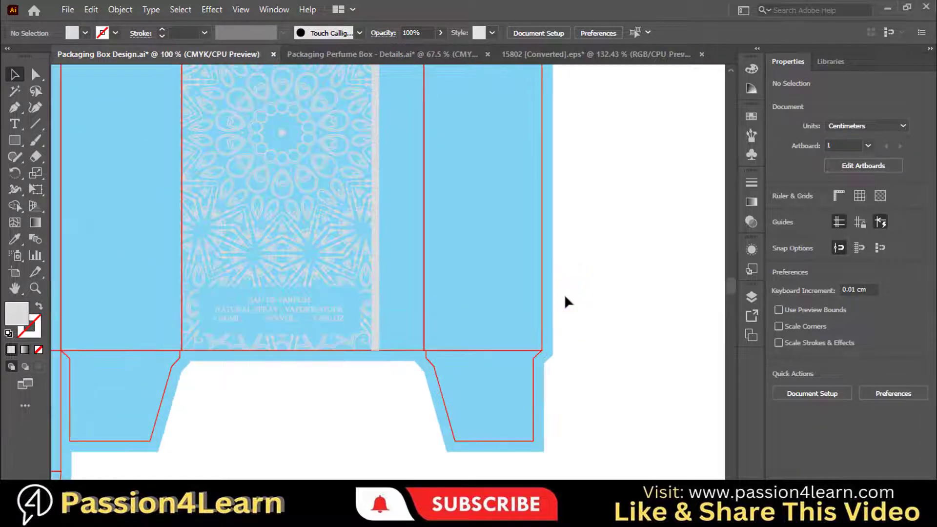
{"action": "left_click", "coordinate": [297, 313]}
{"action": "left_click", "coordinate": [257, 312]}
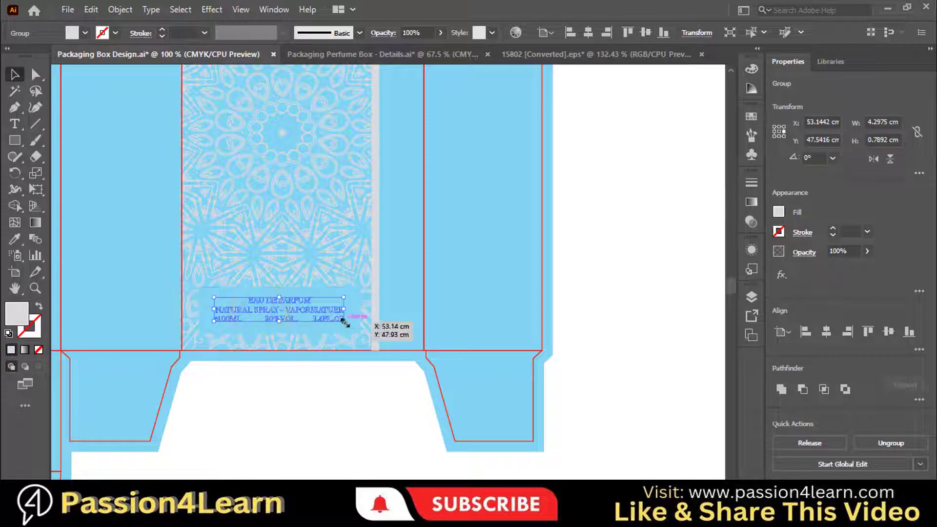
{"action": "left_click_drag", "start_coordinate": [343, 321], "coordinate": [353, 323]}
{"action": "left_click_drag", "start_coordinate": [214, 297], "coordinate": [202, 295]}
{"action": "left_click", "coordinate": [605, 314]}
{"action": "left_click", "coordinate": [303, 309]}
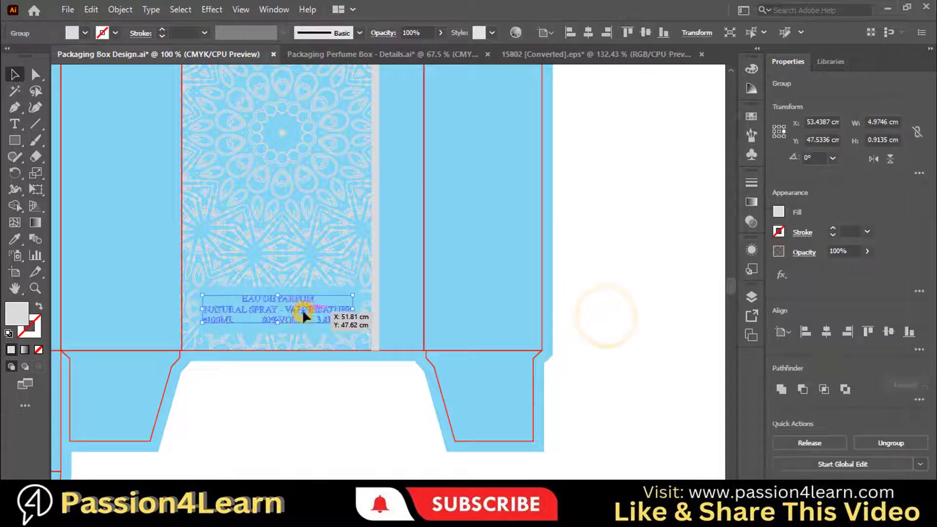
{"action": "left_click", "coordinate": [594, 324]}
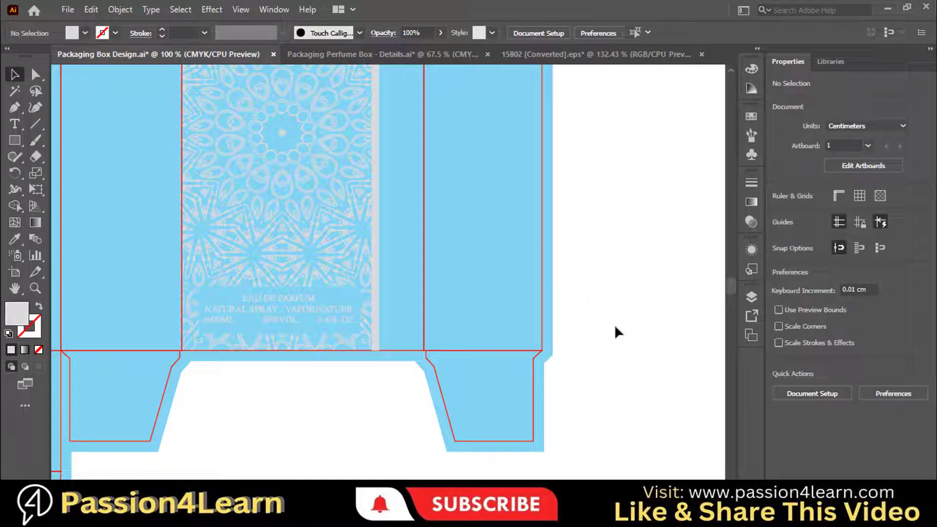
Draw a thin strip along the bottom fold line, about 0.41 cm tall.
{"action": "key", "text": "ctrl+minus"}
{"action": "key", "text": "ctrl+minus"}
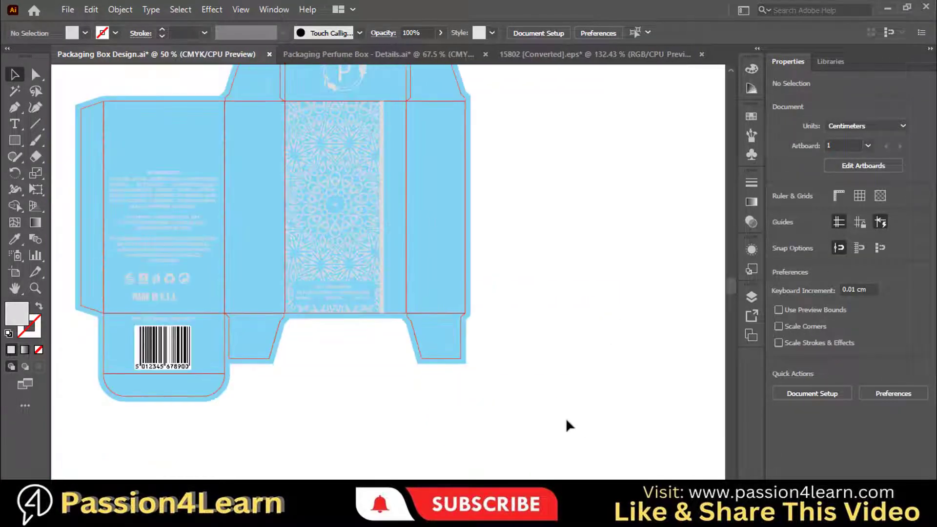
{"action": "left_click", "coordinate": [19, 139]}
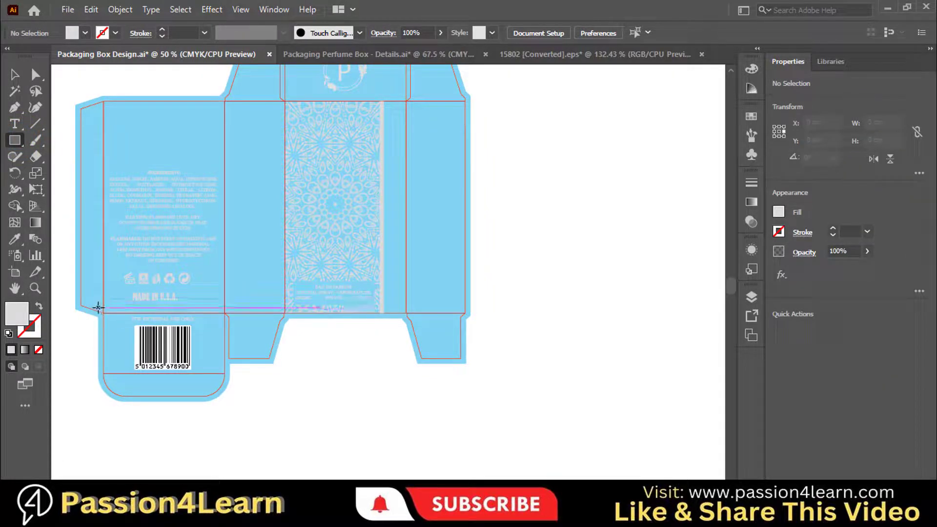
{"action": "left_click_drag", "start_coordinate": [98, 307], "coordinate": [470, 315]}
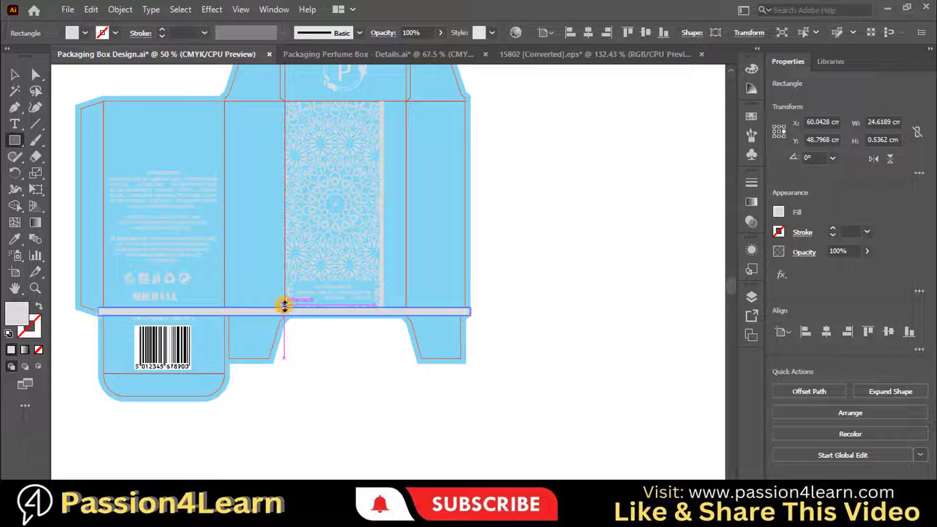
{"action": "left_click_drag", "start_coordinate": [285, 306], "coordinate": [285, 309]}
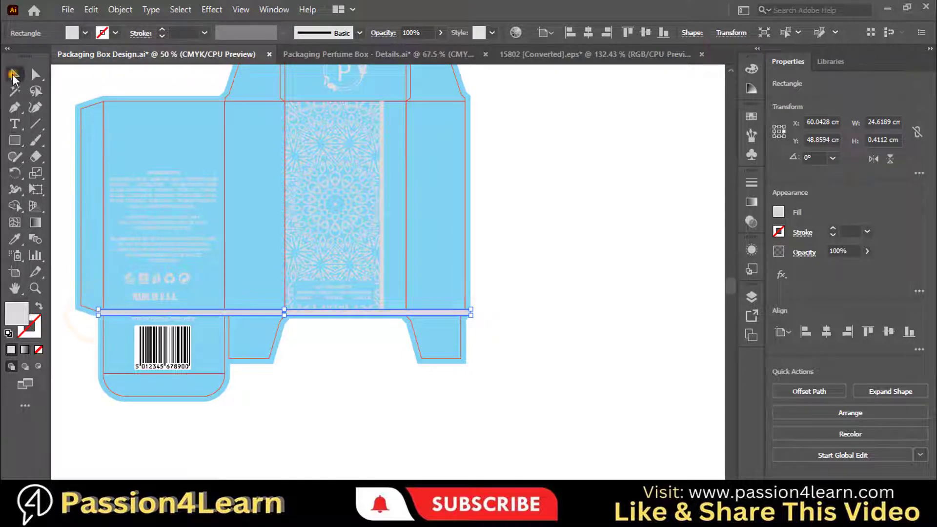
{"action": "left_click", "coordinate": [14, 74]}
{"action": "left_click", "coordinate": [502, 335]}
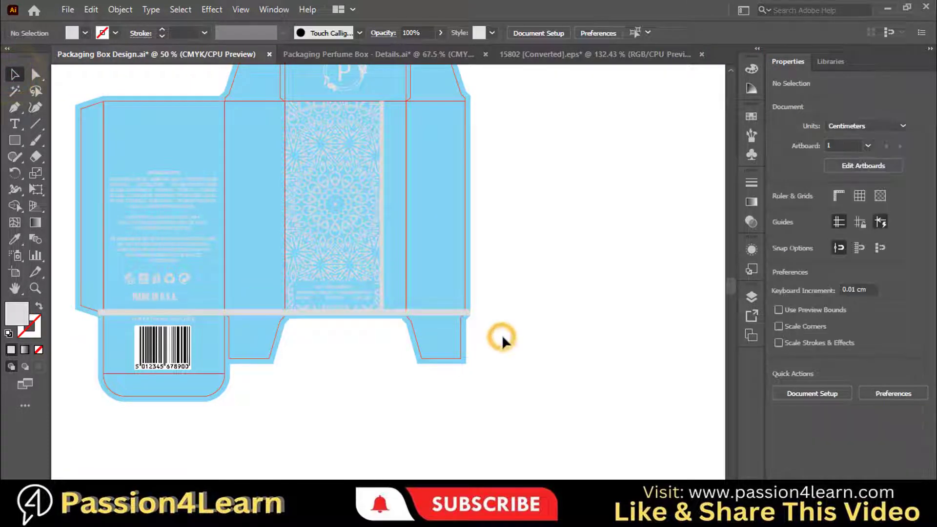
Reposition the grey fold strip and make it thinner from its top edge.
{"action": "left_click", "coordinate": [132, 317]}
{"action": "left_click", "coordinate": [97, 310]}
{"action": "left_click_drag", "start_coordinate": [97, 310], "coordinate": [93, 313]}
{"action": "key", "text": "ctrl+z"}
{"action": "key", "text": "ctrl+plus"}
{"action": "left_click", "coordinate": [685, 361]}
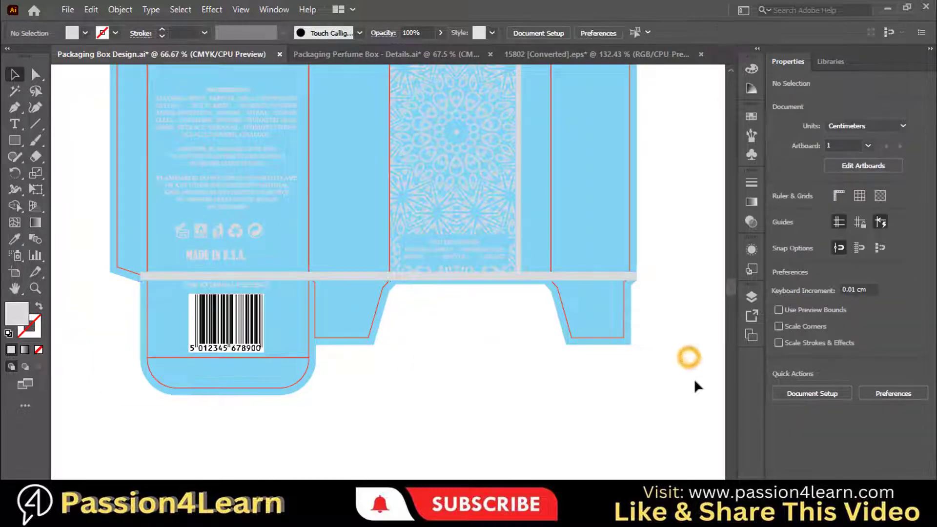
{"action": "left_click", "coordinate": [508, 276]}
{"action": "left_click_drag", "start_coordinate": [391, 274], "coordinate": [389, 277]}
{"action": "left_click", "coordinate": [446, 335]}
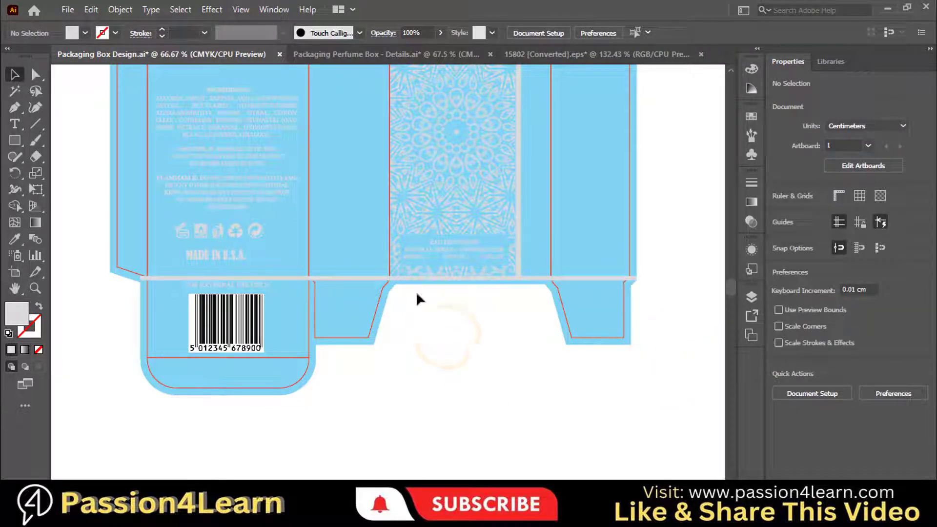
Draw another thin rectangle from the box seam rightward across the flaps.
{"action": "key", "text": "m"}
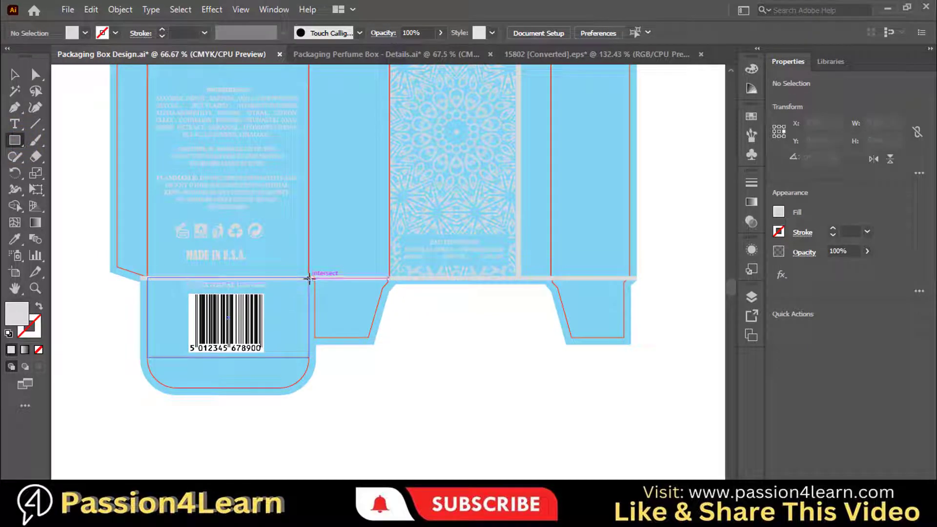
{"action": "left_click_drag", "start_coordinate": [308, 278], "coordinate": [555, 284]}
{"action": "left_click", "coordinate": [14, 74]}
{"action": "left_click", "coordinate": [462, 344]}
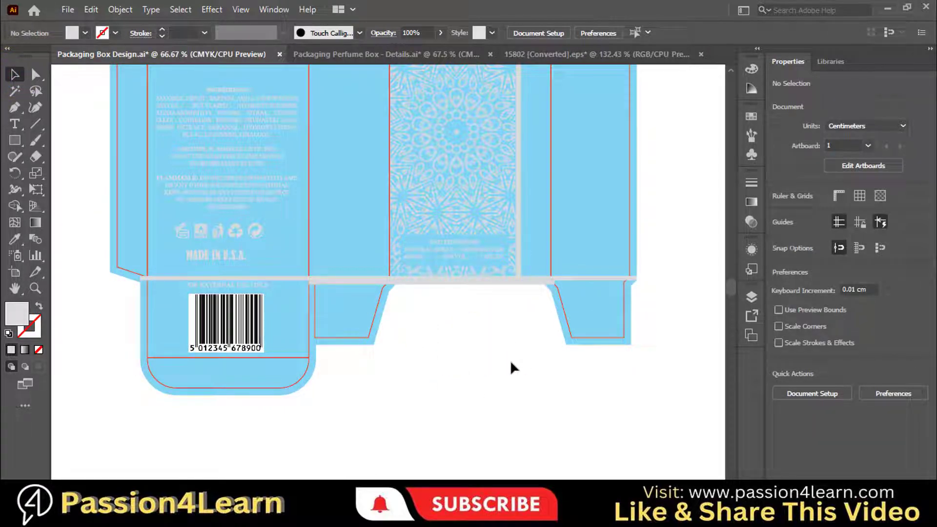
Bring the red dieline group to the front, above the grey fold strips.
{"action": "left_click", "coordinate": [558, 296]}
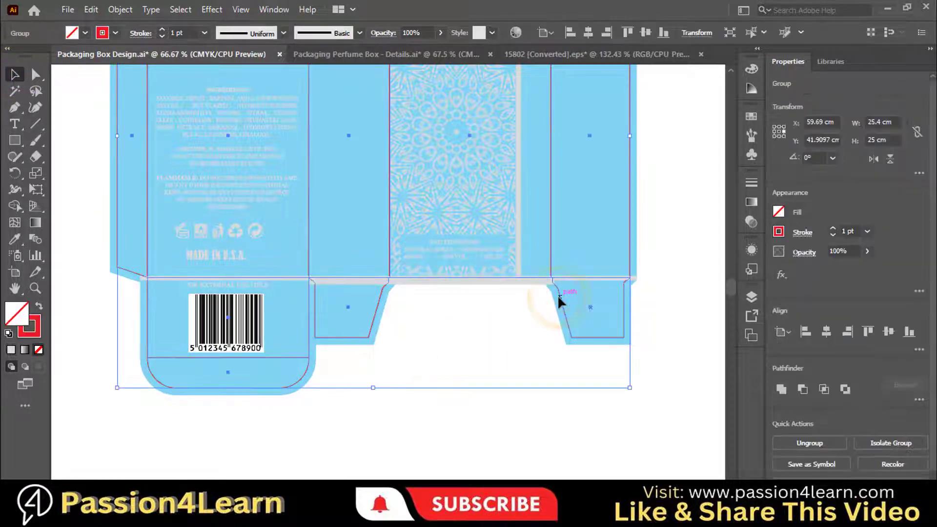
{"action": "right_click", "coordinate": [558, 297]}
{"action": "mouse_move", "coordinate": [627, 227]}
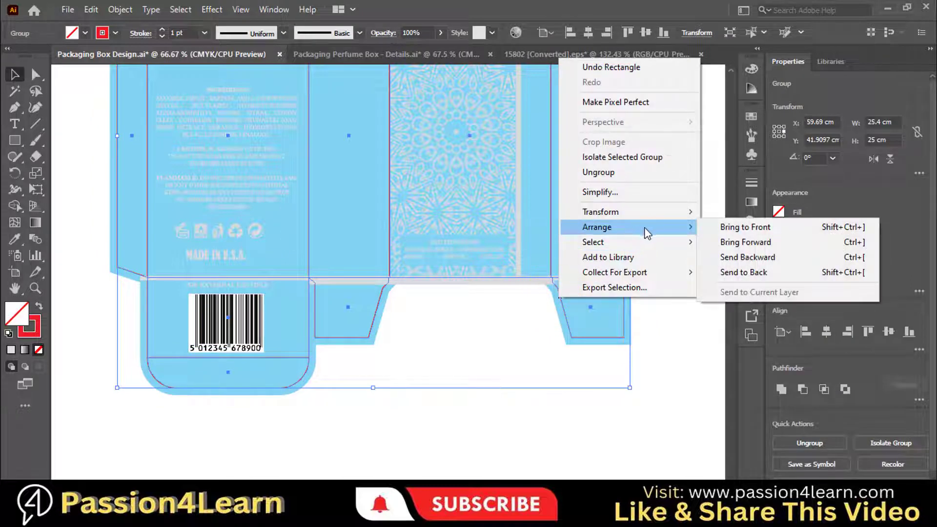
{"action": "left_click", "coordinate": [726, 227]}
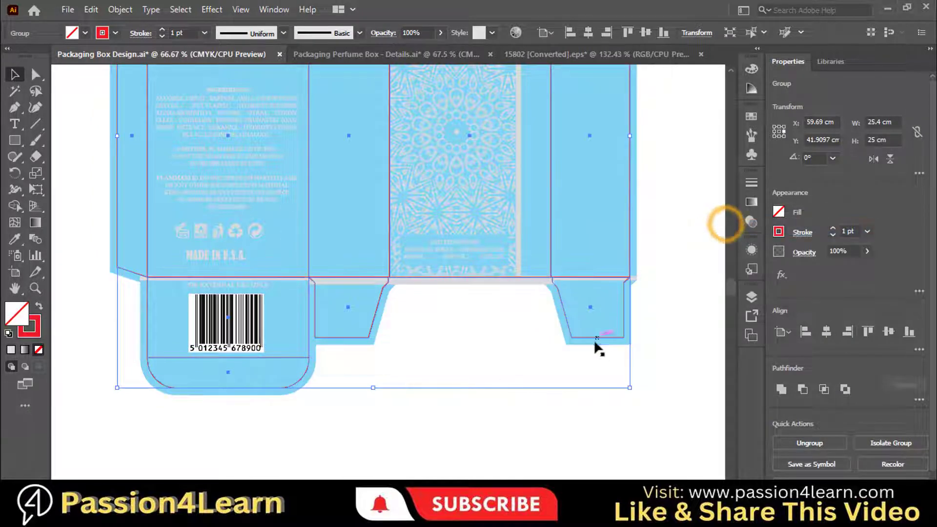
{"action": "left_click", "coordinate": [514, 329]}
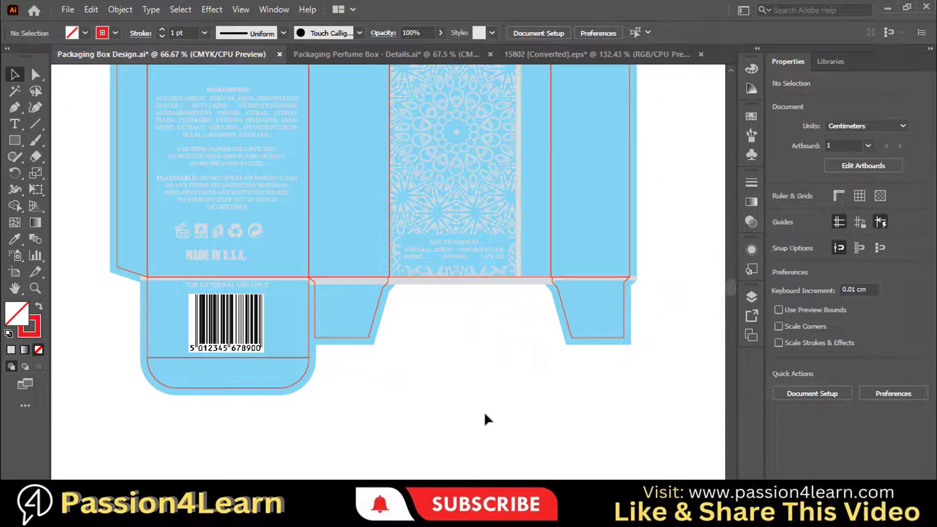
Widen the fold-line rectangle rightward to about 16 cm.
{"action": "left_click", "coordinate": [519, 283]}
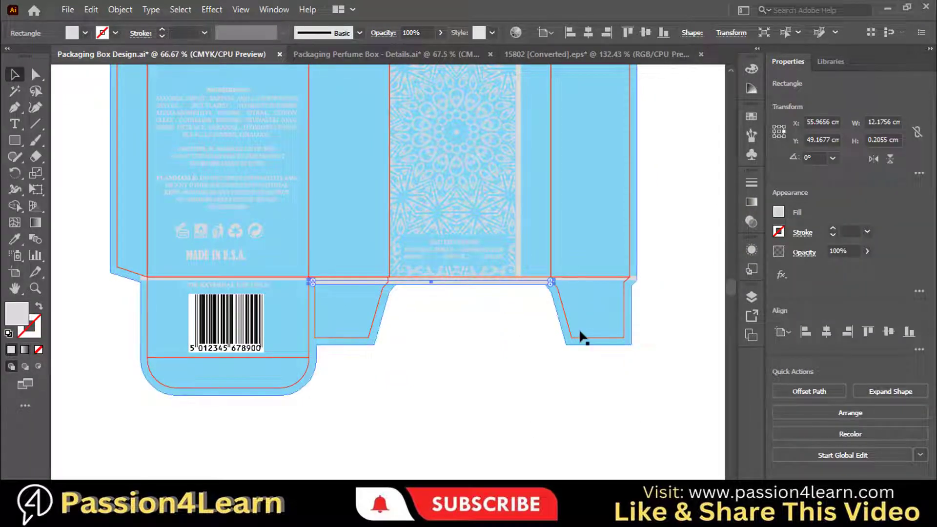
{"action": "key", "text": "ctrl+equal"}
{"action": "left_click_drag", "start_coordinate": [570, 273], "coordinate": [692, 272]}
{"action": "left_click", "coordinate": [479, 327]}
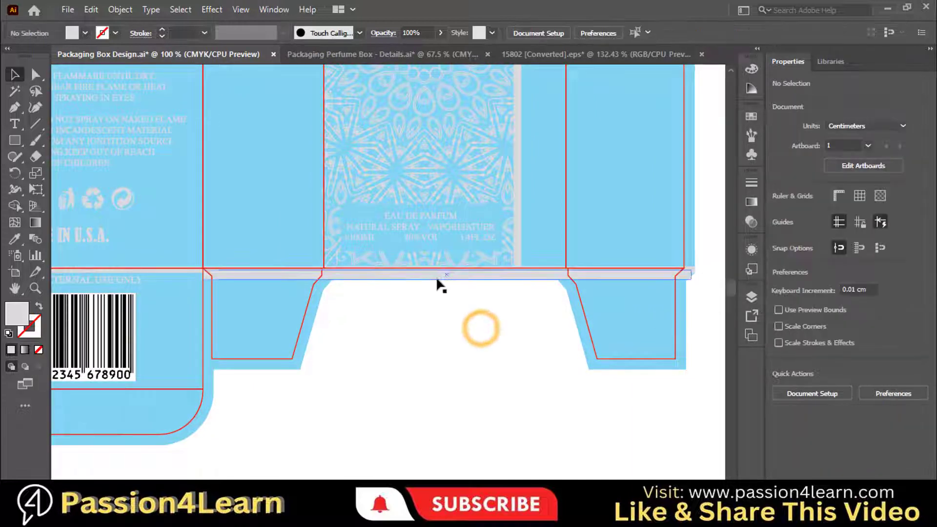
Merge the fold strips into one shape with Pathfinder Unite.
{"action": "left_click", "coordinate": [592, 275]}
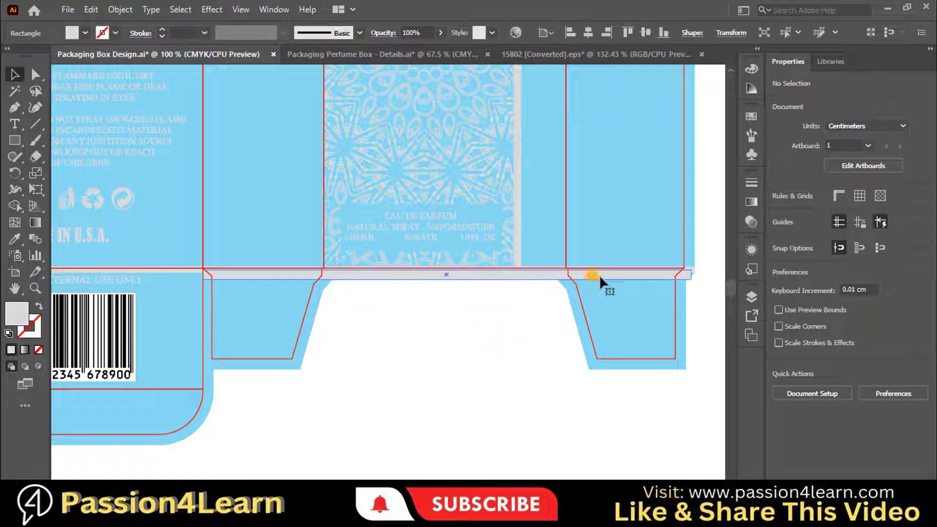
{"action": "left_click", "coordinate": [691, 269]}
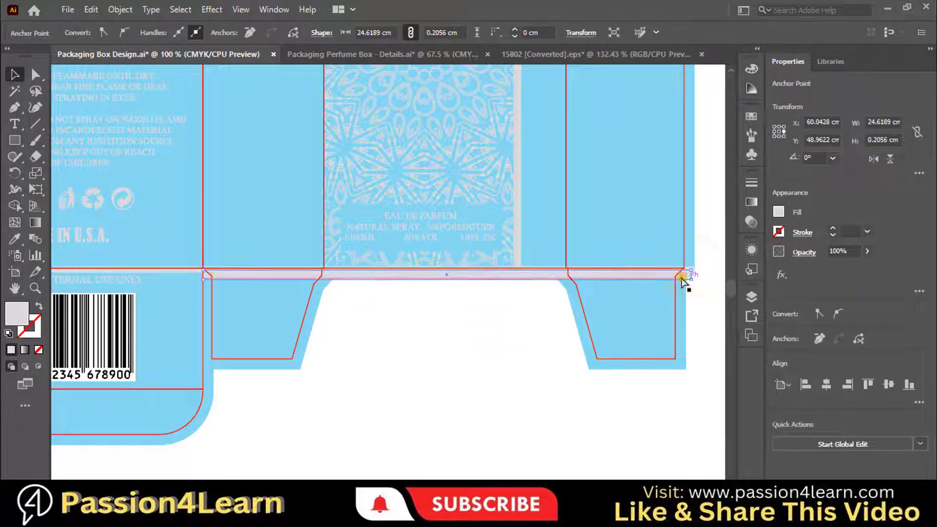
{"action": "left_click", "coordinate": [681, 277]}
{"action": "left_click", "coordinate": [273, 9]}
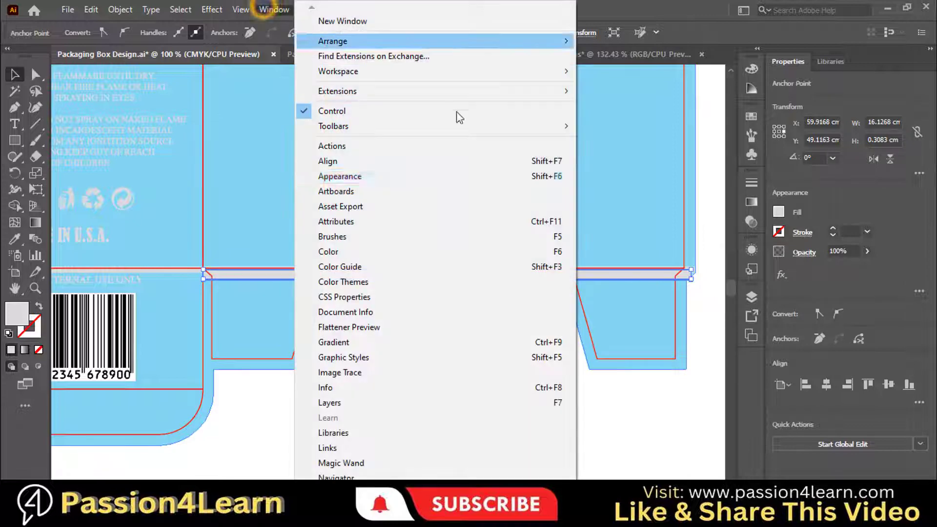
{"action": "left_click", "coordinate": [337, 493]}
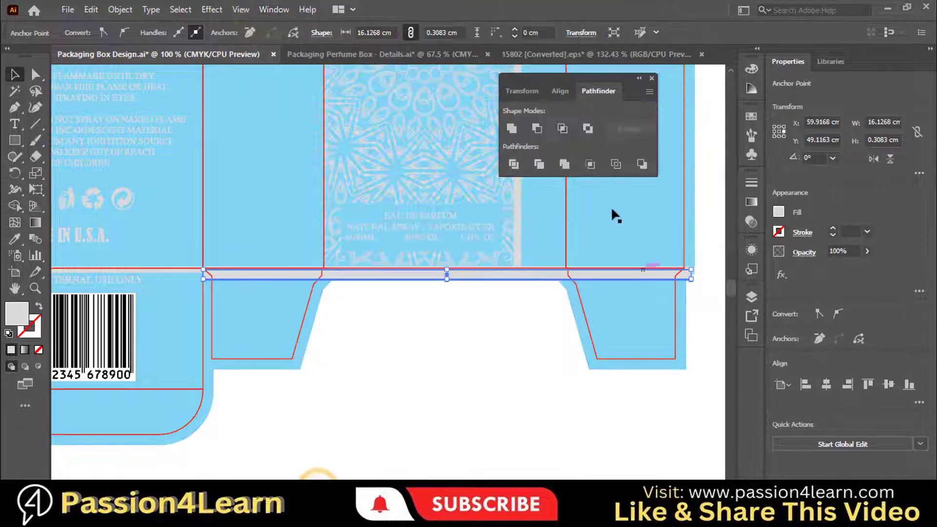
{"action": "left_click", "coordinate": [512, 128]}
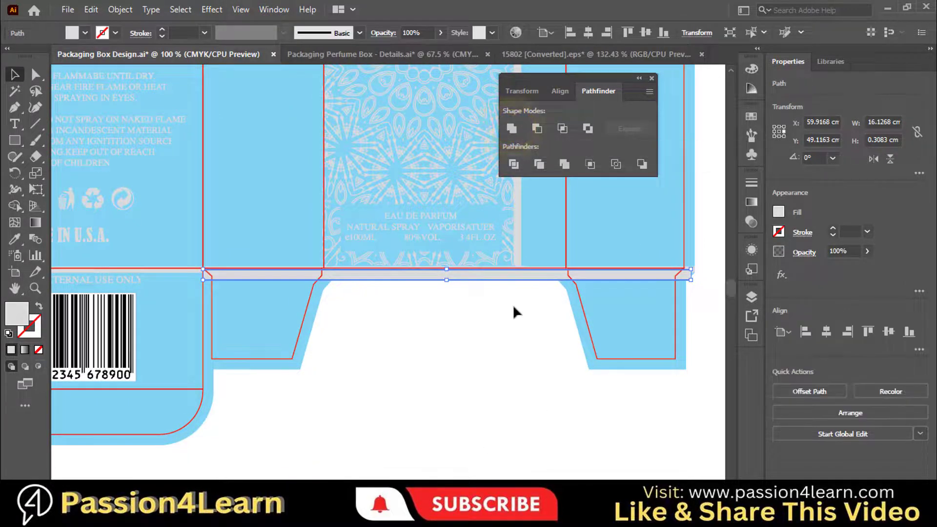
{"action": "left_click", "coordinate": [489, 314]}
{"action": "left_click", "coordinate": [662, 274]}
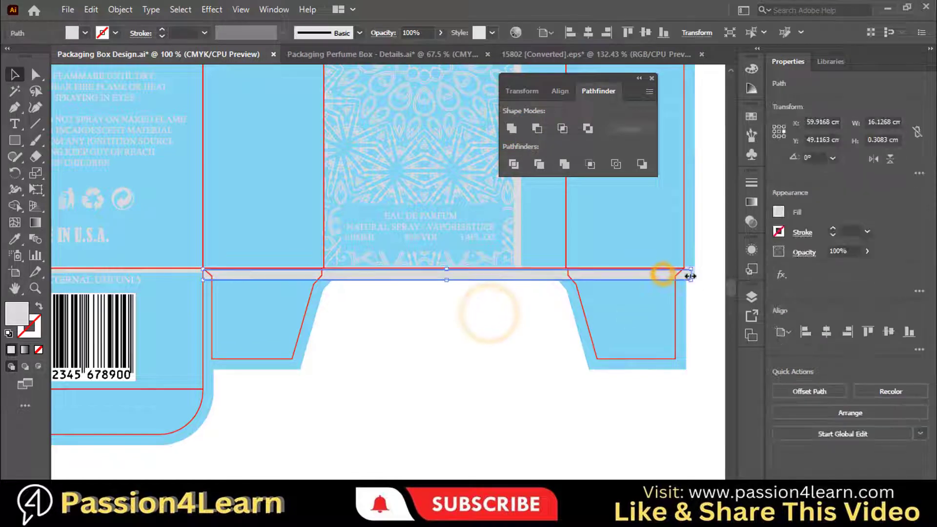
{"action": "left_click", "coordinate": [702, 290]}
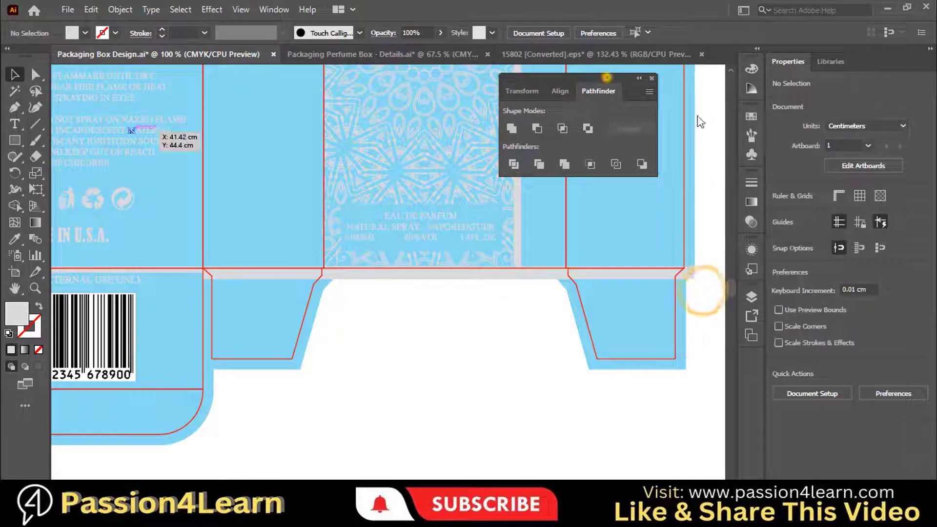
{"action": "left_click_drag", "start_coordinate": [745, 150], "coordinate": [888, 361]}
{"action": "left_click", "coordinate": [931, 355]}
{"action": "key", "text": "ctrl+minus"}
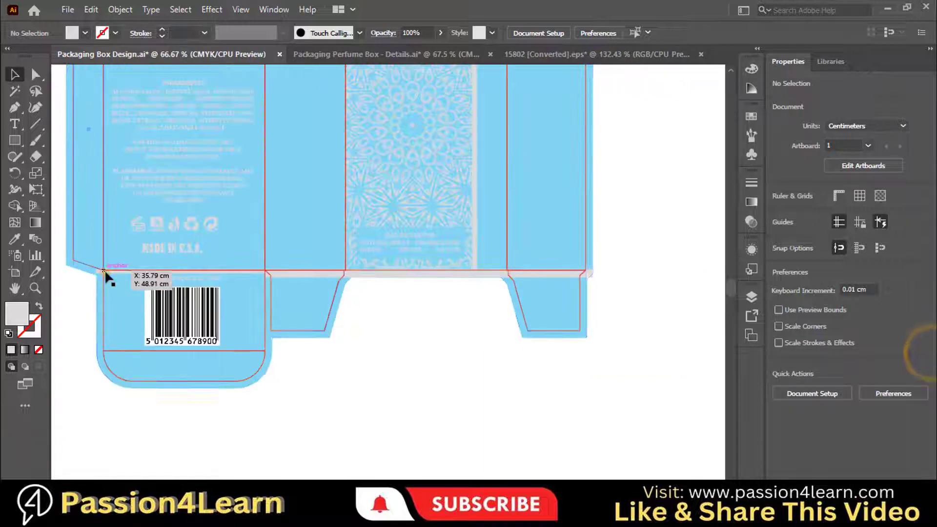
Trim the strip's left end to the cut-line corner, spanning 24.89 × 0.21 cm.
{"action": "left_click", "coordinate": [104, 270]}
{"action": "left_click", "coordinate": [132, 270]}
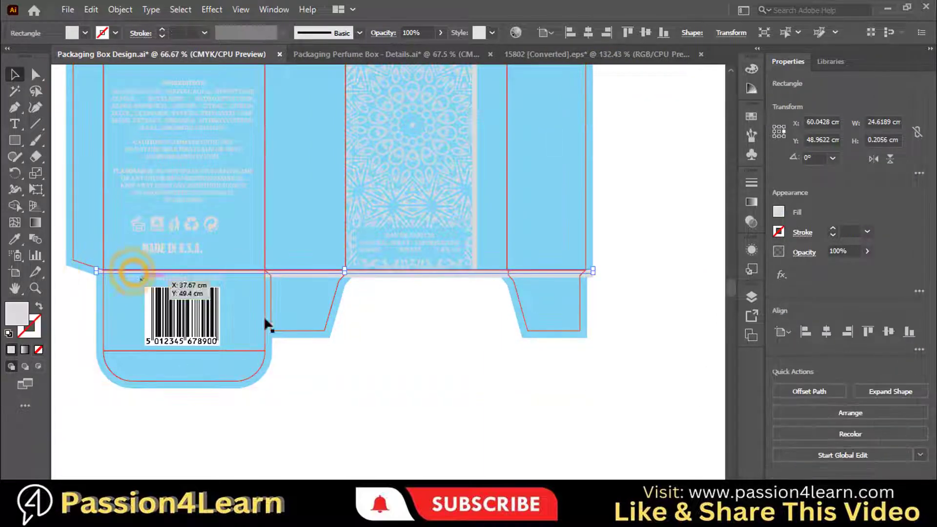
{"action": "key", "text": "ctrl+plus"}
{"action": "scroll", "coordinate": [146, 320], "scroll_direction": "left", "scroll_amount": 5}
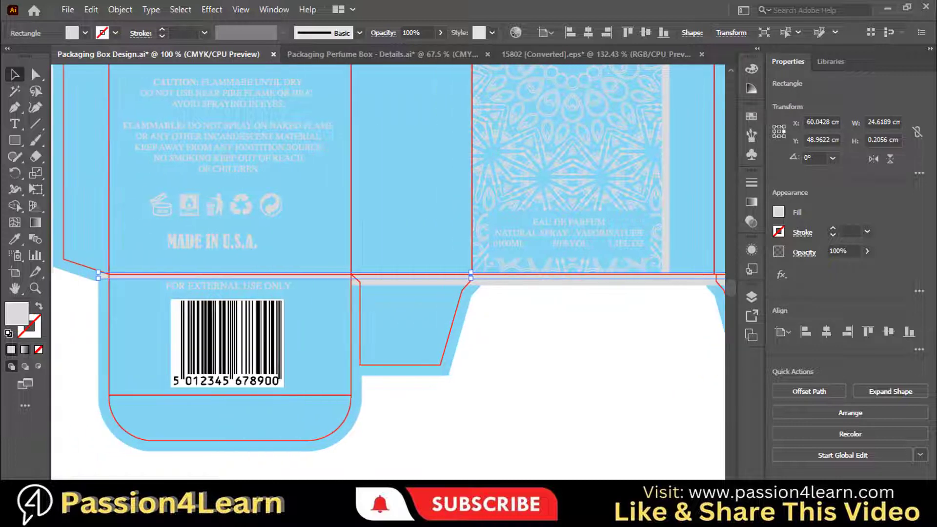
{"action": "left_click", "coordinate": [35, 288]}
{"action": "left_click_drag", "start_coordinate": [129, 262], "coordinate": [184, 304]}
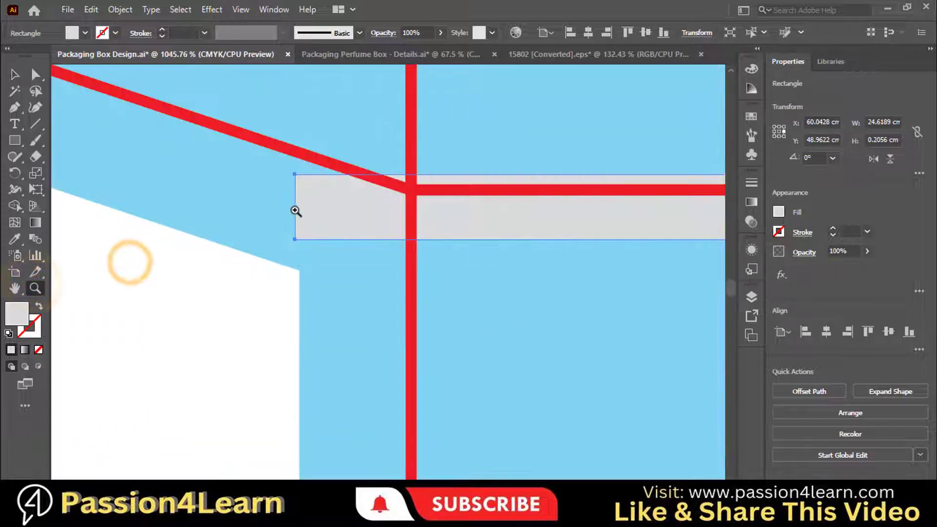
{"action": "left_click", "coordinate": [15, 74]}
{"action": "left_click_drag", "start_coordinate": [295, 206], "coordinate": [210, 204]}
{"action": "key", "text": "ctrl+minus"}
{"action": "key", "text": "ctrl+minus"}
{"action": "key", "text": "ctrl+minus"}
{"action": "key", "text": "ctrl+minus"}
{"action": "key", "text": "ctrl+minus"}
{"action": "key", "text": "ctrl+minus"}
{"action": "key", "text": "ctrl+minus"}
{"action": "key", "text": "ctrl+minus"}
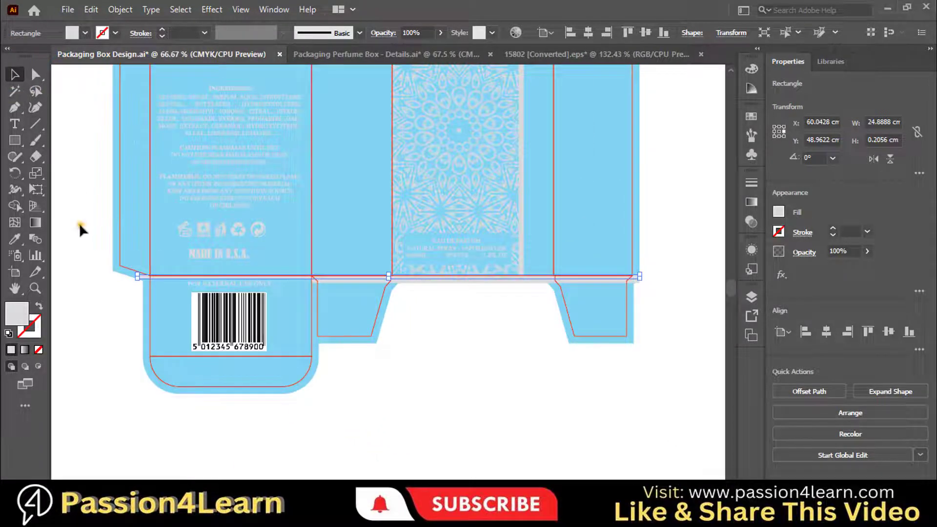
{"action": "left_click", "coordinate": [79, 223]}
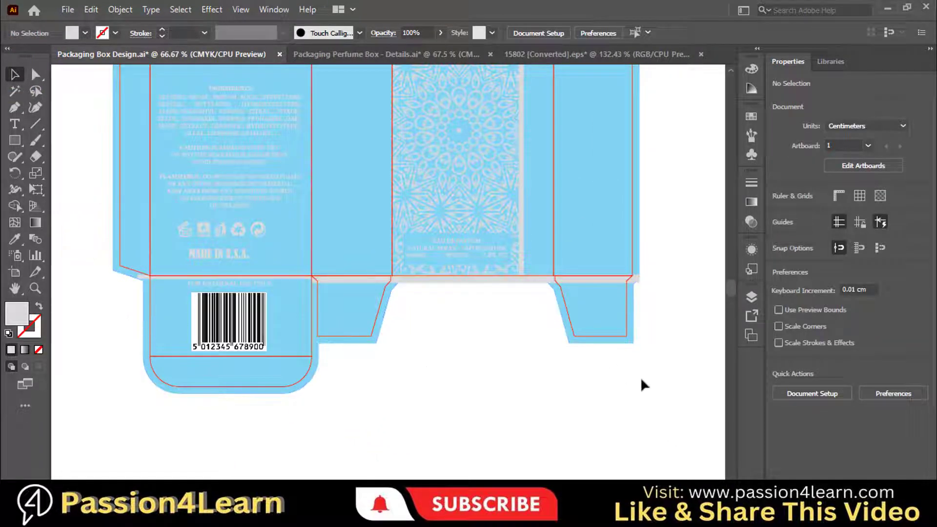
{"action": "scroll", "coordinate": [324, 253], "scroll_direction": "up", "scroll_amount": 5}
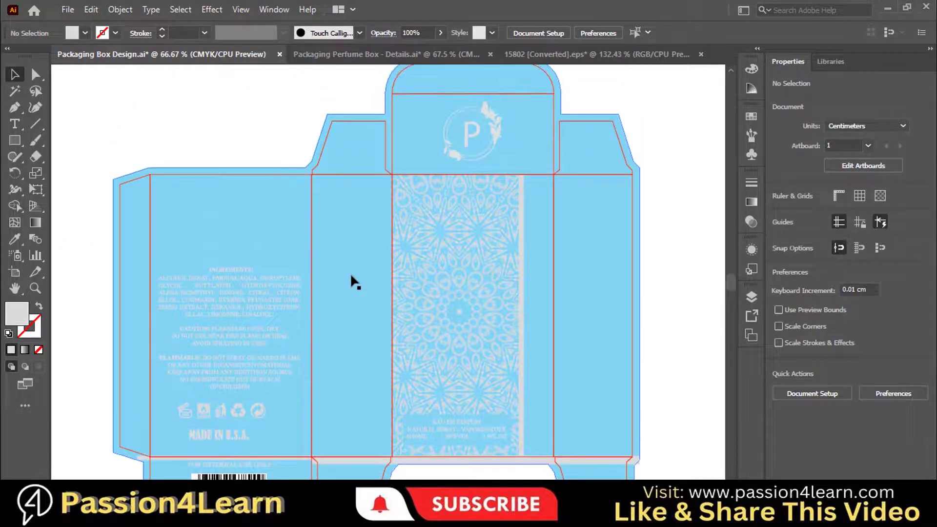
Draw a thin rectangle strip along the top fold line across the box panels.
{"action": "left_click", "coordinate": [14, 140]}
{"action": "mouse_move", "coordinate": [150, 174]}
{"action": "left_mouse_down"}
{"action": "mouse_move", "coordinate": [494, 188]}
{"action": "mouse_move", "coordinate": [631, 189]}
{"action": "mouse_move", "coordinate": [632, 179]}
{"action": "left_mouse_up"}
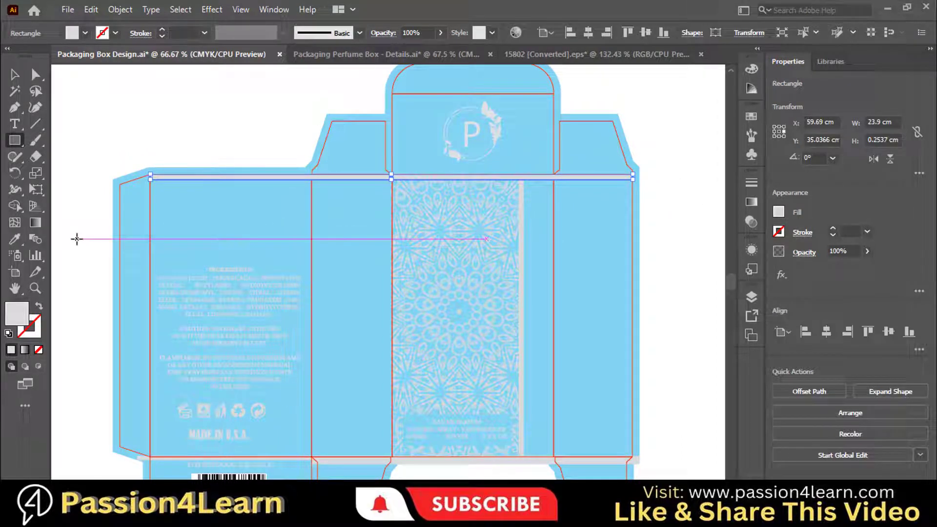
{"action": "key", "text": "v"}
{"action": "left_click", "coordinate": [71, 145]}
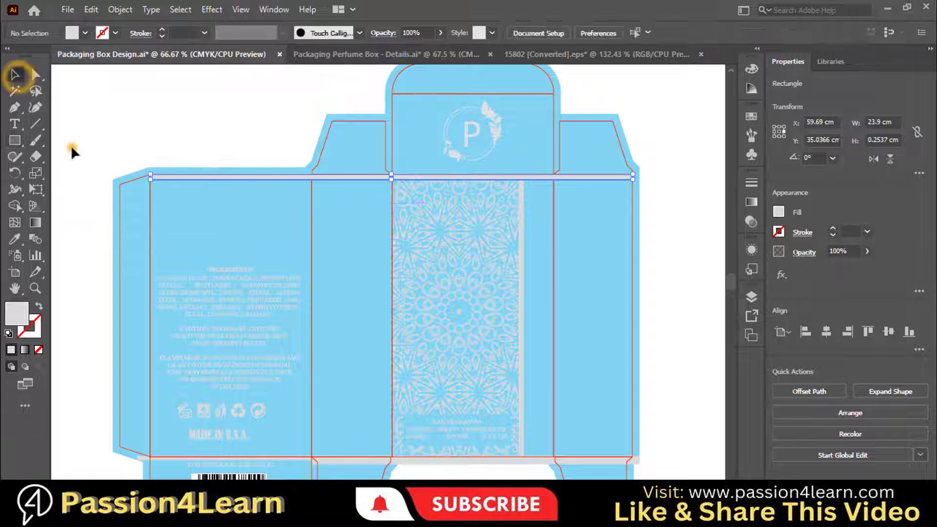
Add thin strips over the top-left flap fold and a 3.9 cm strip over the right flap fold.
{"action": "key", "text": "ctrl+plus"}
{"action": "scroll", "coordinate": [360, 293], "scroll_direction": "up", "scroll_amount": 3}
{"action": "scroll", "coordinate": [360, 292], "scroll_direction": "left", "scroll_amount": 3}
{"action": "key", "text": "m"}
{"action": "left_click_drag", "start_coordinate": [132, 186], "coordinate": [491, 191]}
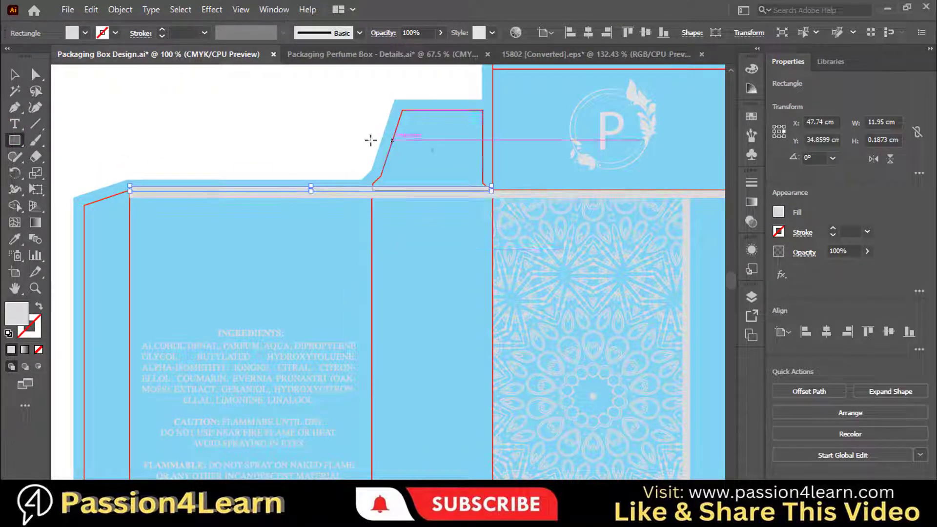
{"action": "scroll", "coordinate": [556, 187], "scroll_direction": "right", "scroll_amount": 5}
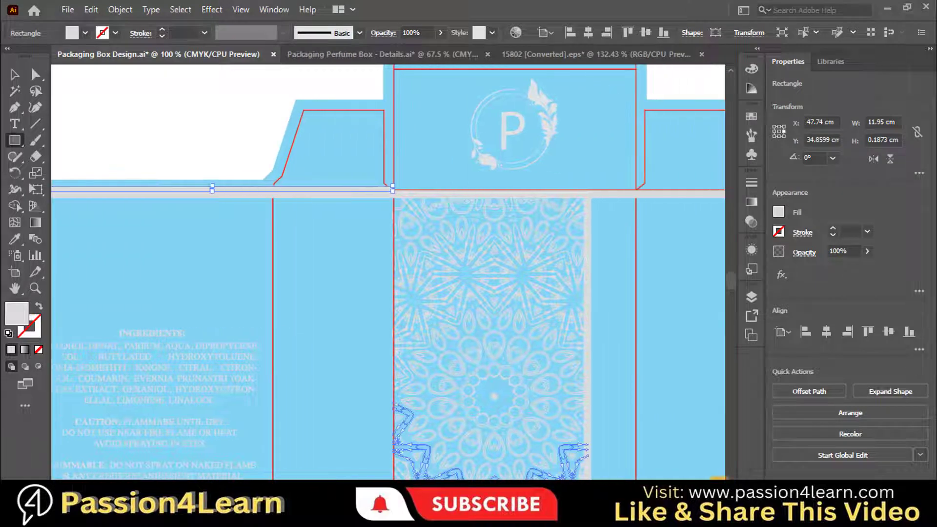
{"action": "left_click_drag", "start_coordinate": [554, 186], "coordinate": [672, 191]}
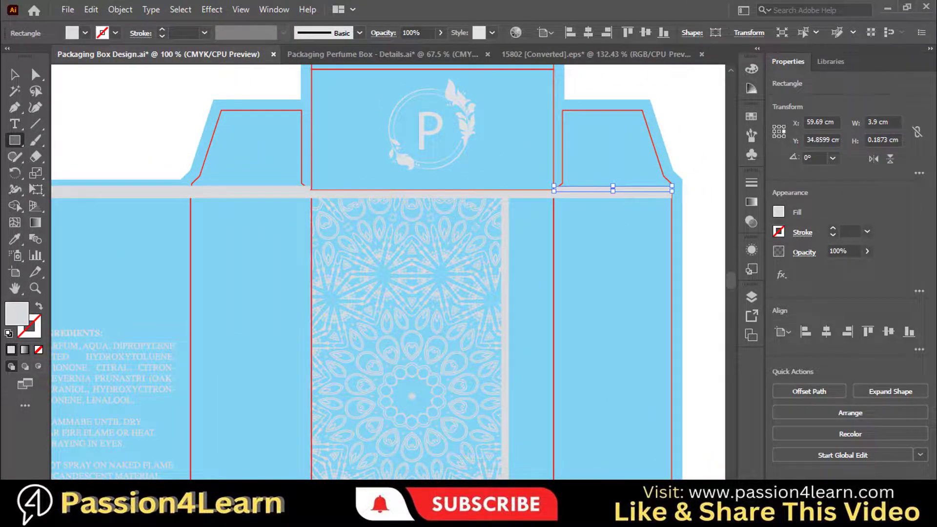
{"action": "scroll", "coordinate": [388, 272], "scroll_direction": "left", "scroll_amount": 2}
{"action": "key", "text": "ctrl+minus"}
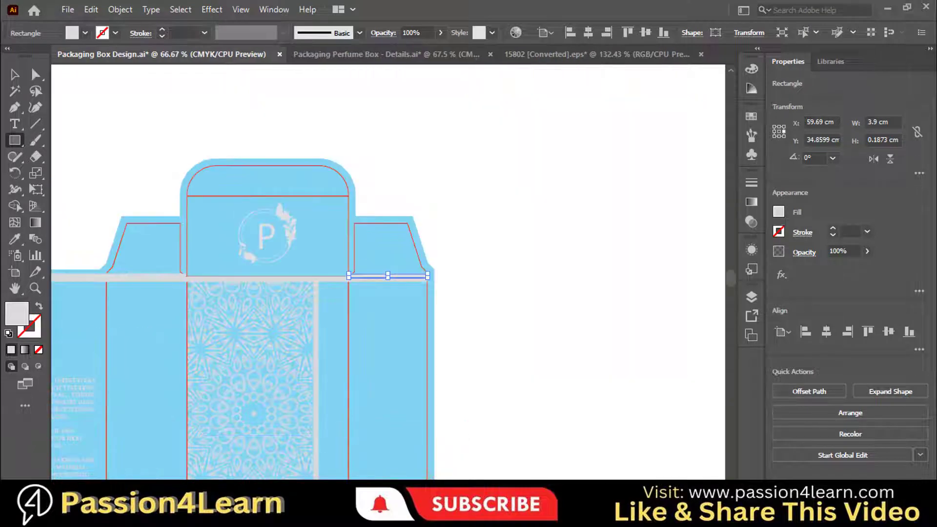
{"action": "scroll", "coordinate": [519, 360], "scroll_direction": "left", "scroll_amount": 7}
{"action": "scroll", "coordinate": [520, 360], "scroll_direction": "down", "scroll_amount": 2}
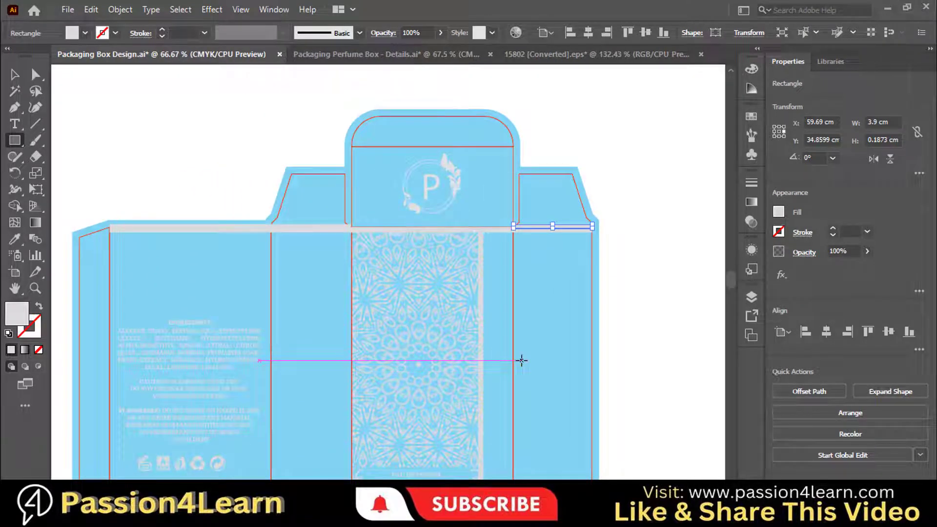
{"action": "left_click", "coordinate": [14, 76]}
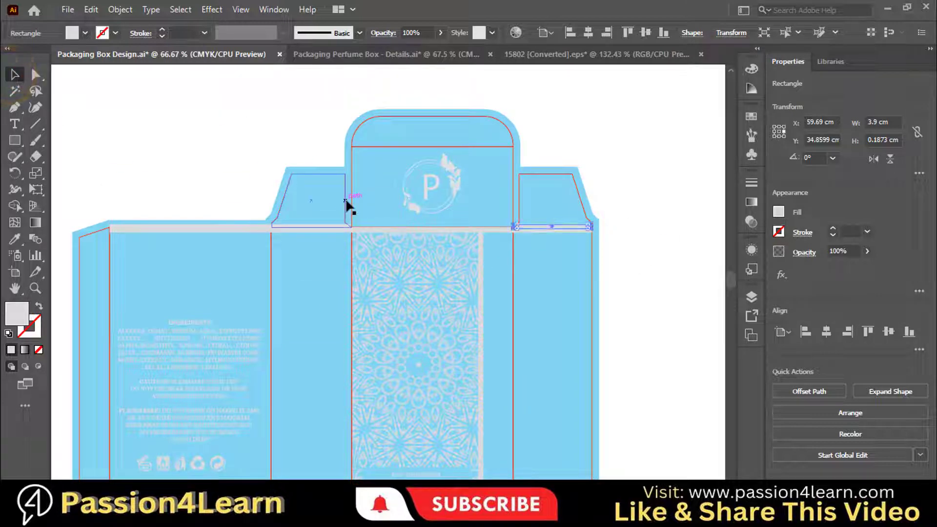
{"action": "key", "text": "ctrl+shift+a"}
Merge the grey fold strip pieces into one shape with Pathfinder Unite.
{"action": "left_click", "coordinate": [257, 225]}
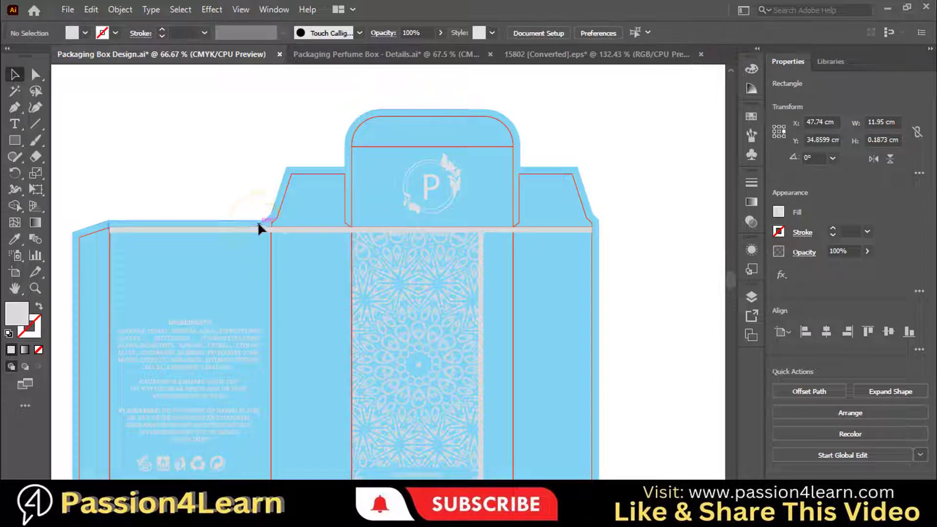
{"action": "left_click", "coordinate": [269, 227]}
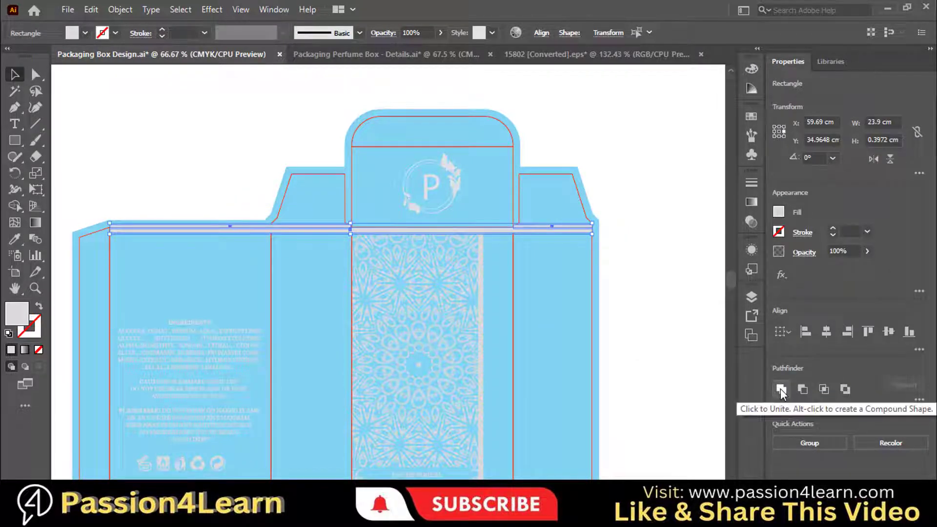
{"action": "left_click", "coordinate": [780, 388]}
{"action": "left_click", "coordinate": [146, 115]}
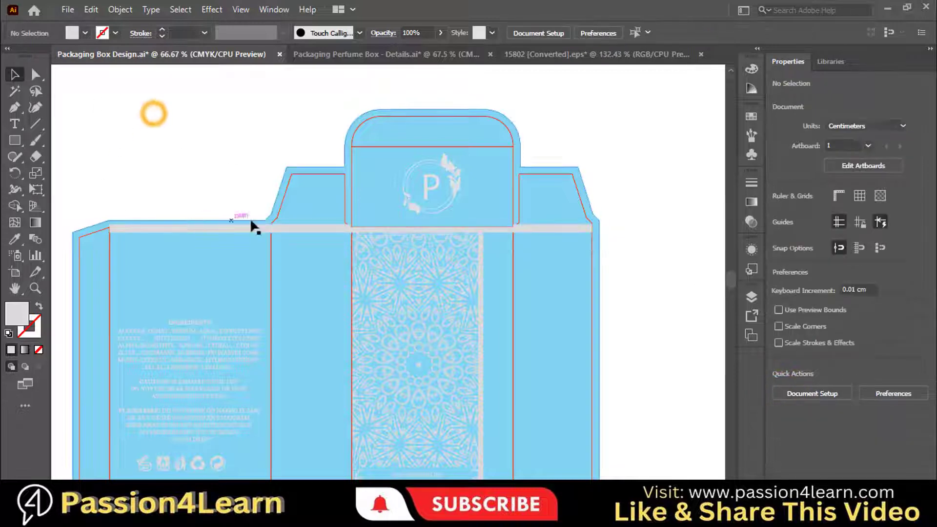
{"action": "left_click_drag", "start_coordinate": [311, 227], "coordinate": [353, 257]}
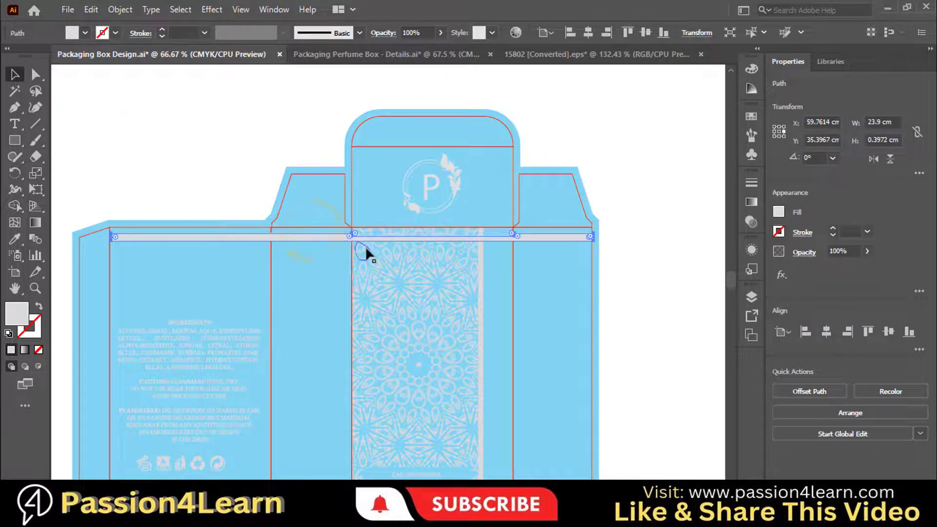
{"action": "key", "text": "ctrl+z"}
{"action": "left_click", "coordinate": [623, 283]}
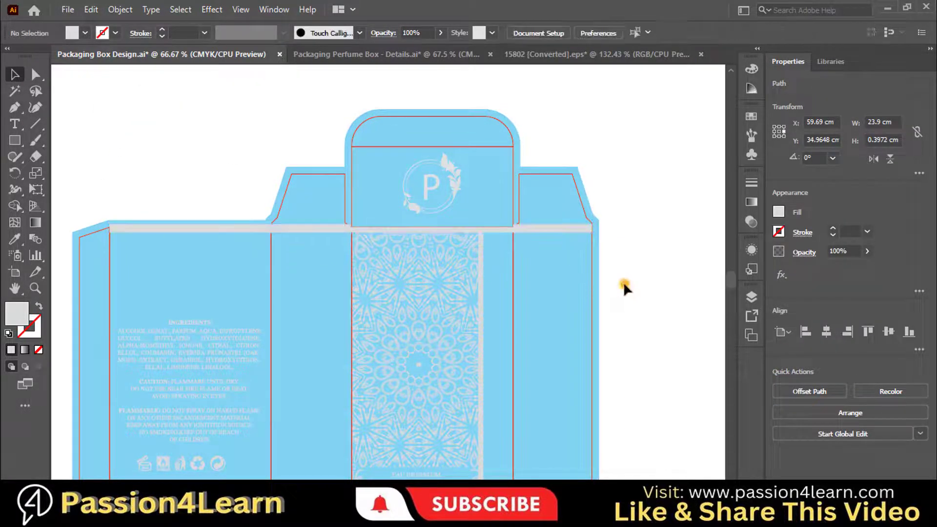
Bring the red dieline group to the front, above the grey strips.
{"action": "right_click", "coordinate": [269, 244]}
{"action": "mouse_move", "coordinate": [363, 417]}
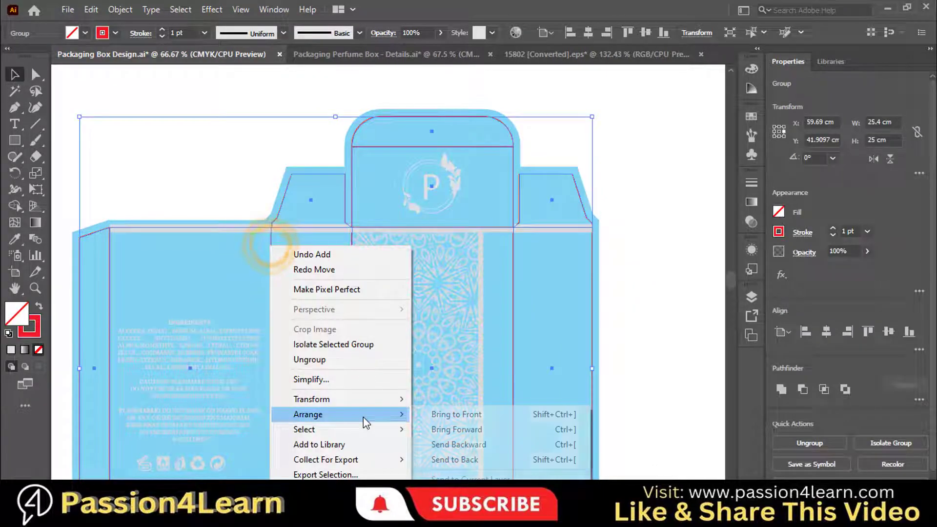
{"action": "left_click", "coordinate": [447, 413]}
{"action": "left_click", "coordinate": [678, 241]}
Stretch the merged fold strip's right end to the box's right edge, 24.2528 cm wide.
{"action": "scroll", "coordinate": [649, 226], "scroll_direction": "down", "scroll_amount": 3}
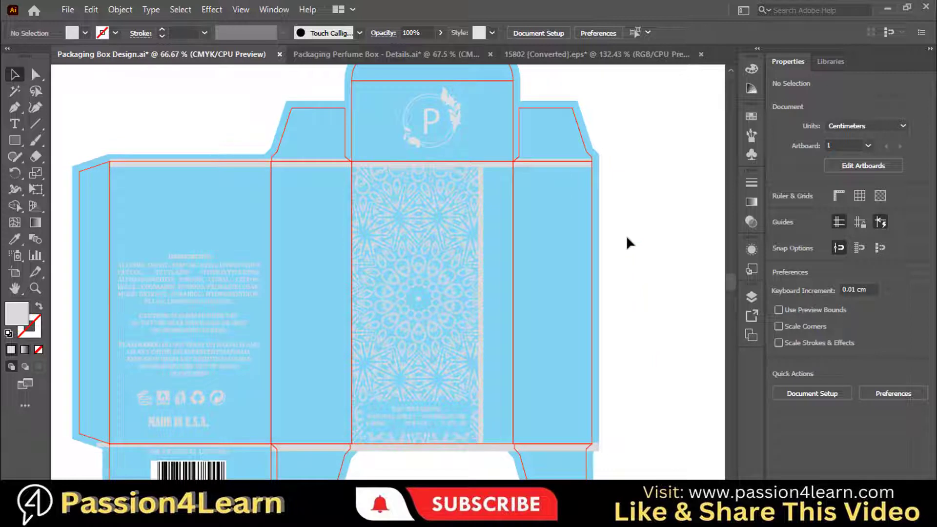
{"action": "left_click", "coordinate": [585, 164]}
{"action": "key", "text": "ctrl+plus"}
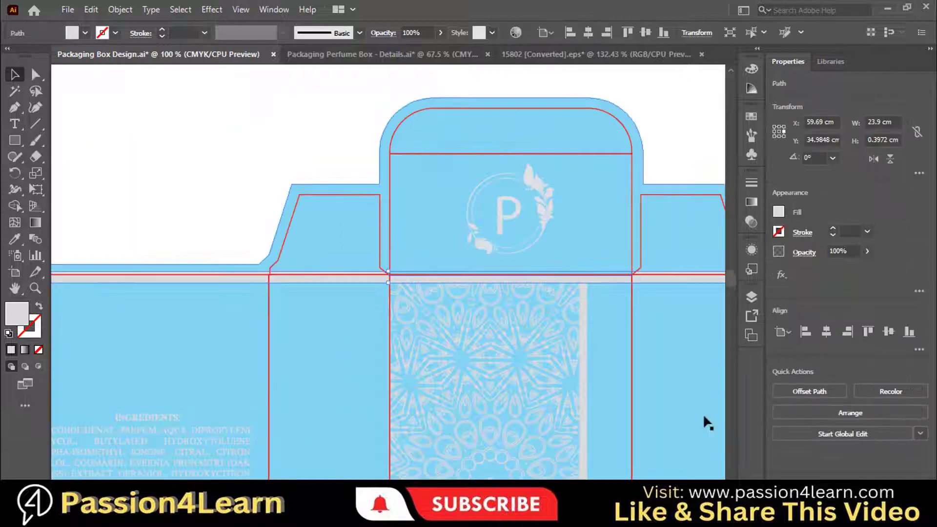
{"action": "left_click", "coordinate": [35, 288]}
{"action": "left_click", "coordinate": [594, 260]}
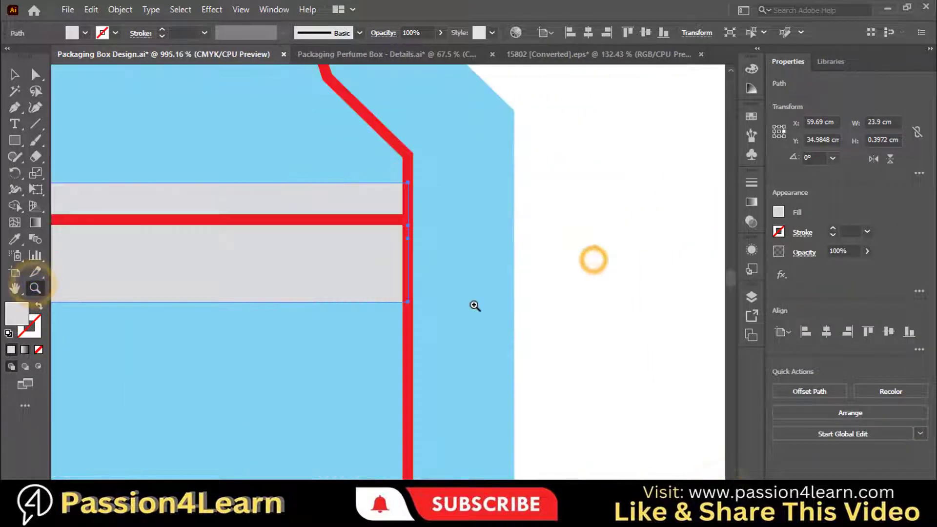
{"action": "left_click", "coordinate": [15, 74]}
{"action": "left_click_drag", "start_coordinate": [408, 242], "coordinate": [513, 243]}
{"action": "left_click", "coordinate": [604, 301]}
{"action": "key", "text": "ctrl+0"}
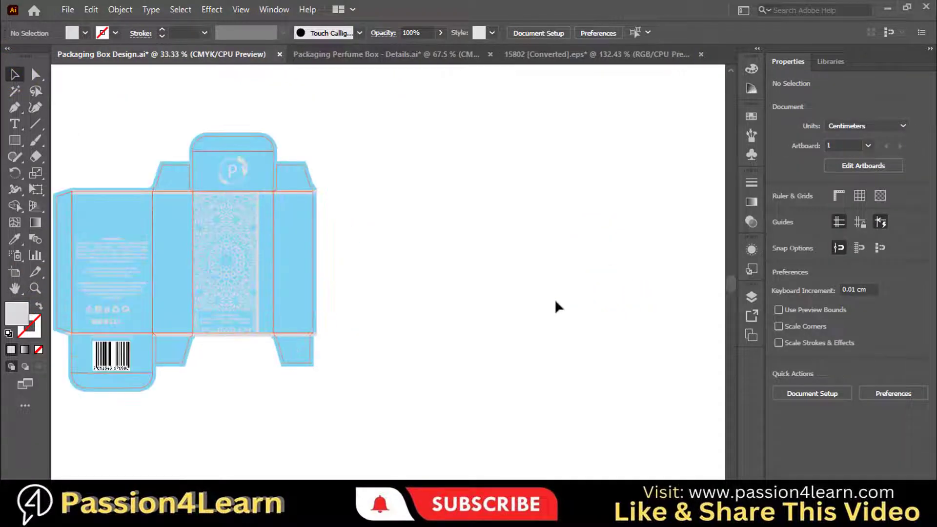
{"action": "key", "text": "ctrl+plus"}
{"action": "scroll", "coordinate": [388, 271], "scroll_direction": "left", "scroll_amount": 5}
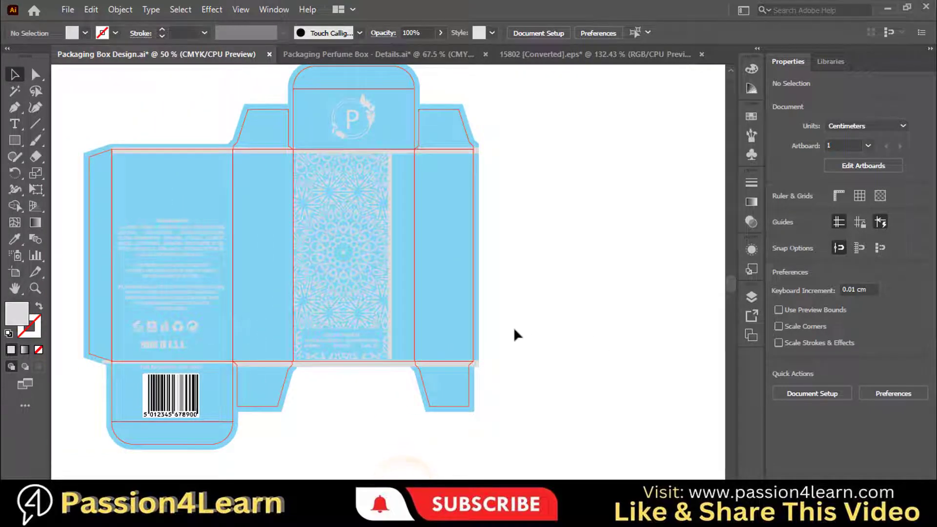
{"action": "key", "text": "ctrl+plus"}
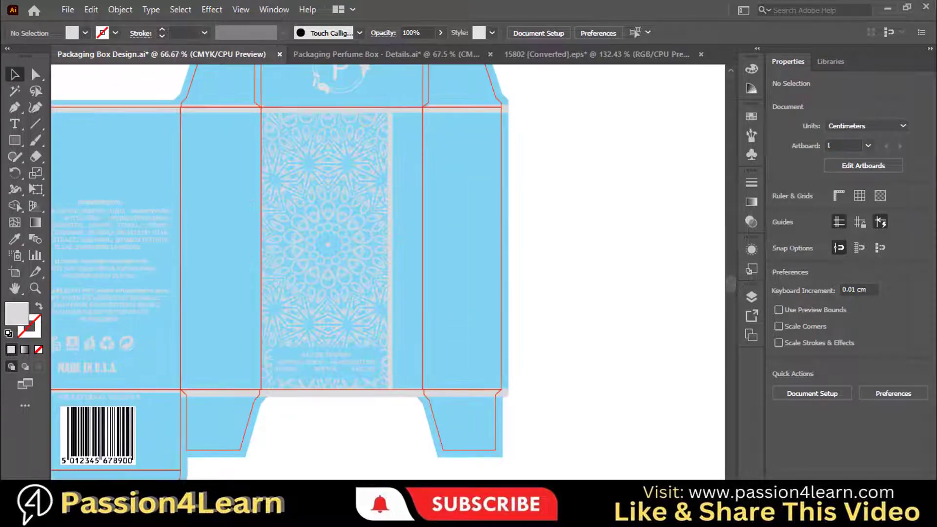
{"action": "scroll", "coordinate": [514, 364], "scroll_direction": "up", "scroll_amount": 3}
{"action": "scroll", "coordinate": [514, 365], "scroll_direction": "left", "scroll_amount": 3}
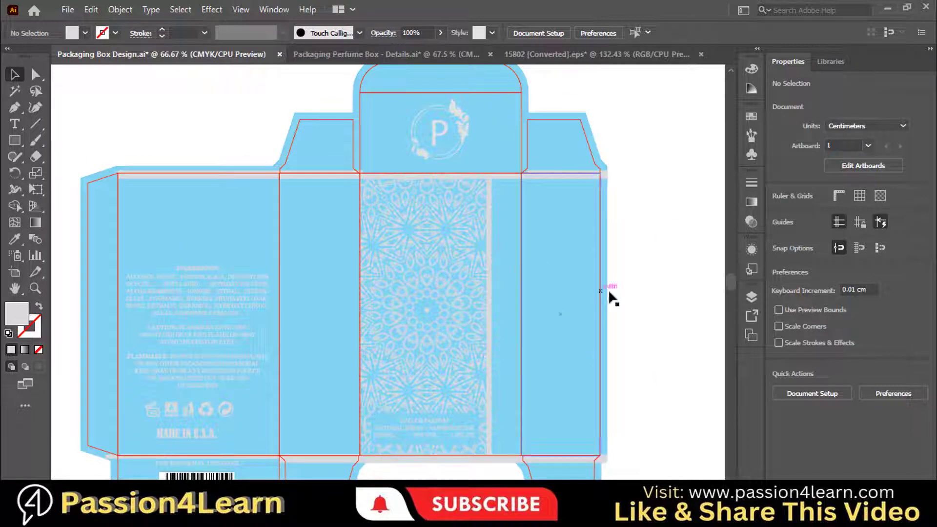
Type GLAXY on the canvas and set it in Cooper Black.
{"action": "left_click", "coordinate": [14, 124]}
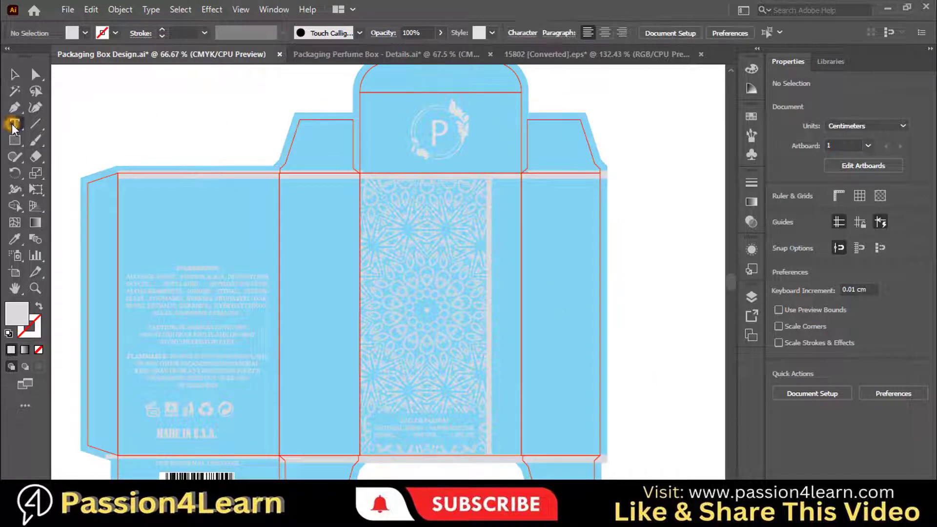
{"action": "left_click", "coordinate": [139, 108]}
{"action": "type", "text": "G"}
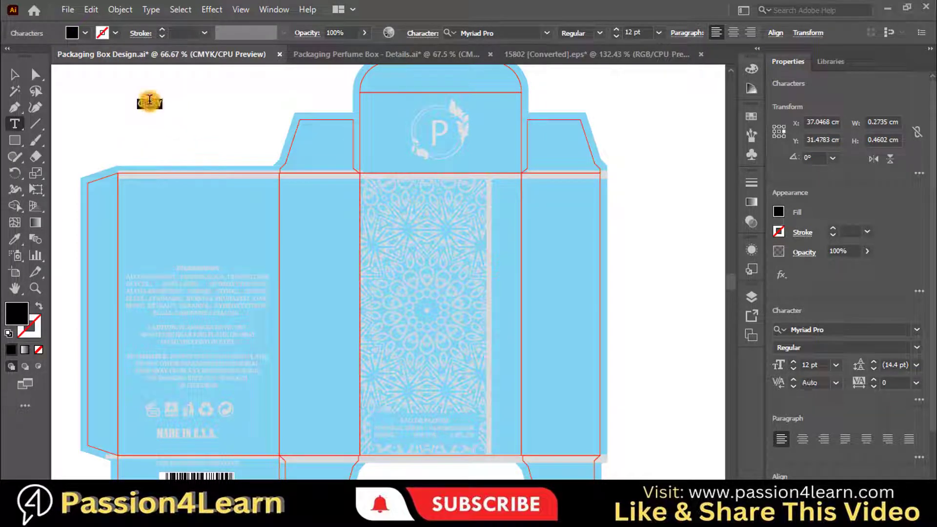
{"action": "left_click", "coordinate": [546, 33]}
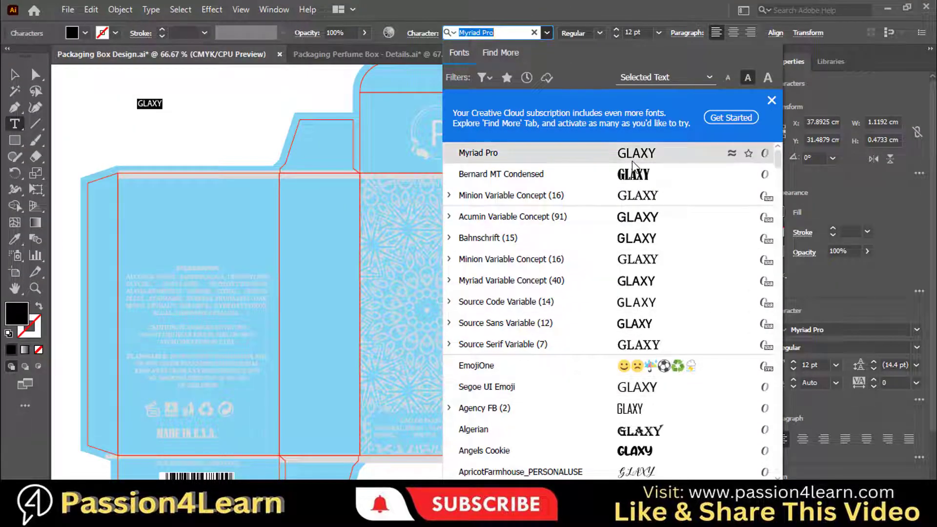
{"action": "scroll", "coordinate": [639, 176], "scroll_direction": "down", "scroll_amount": 3}
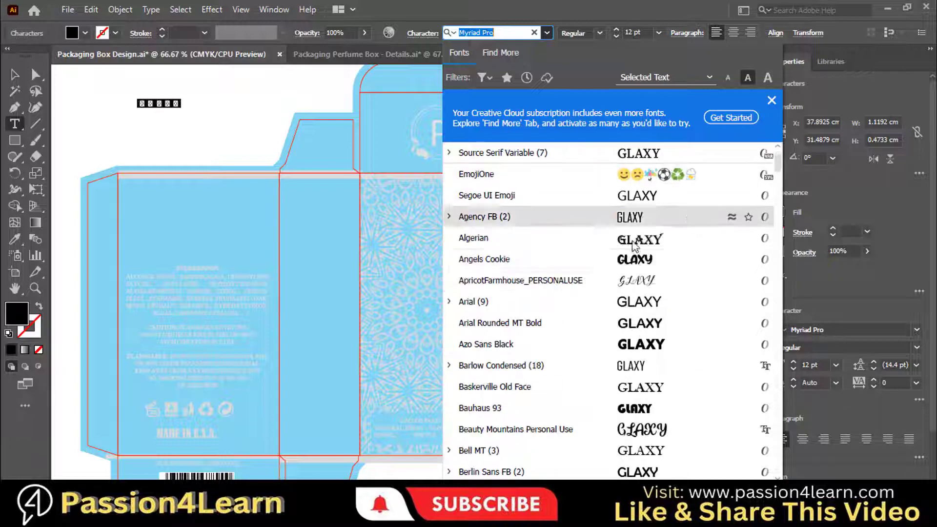
{"action": "scroll", "coordinate": [613, 268], "scroll_direction": "down", "scroll_amount": 2}
{"action": "scroll", "coordinate": [613, 269], "scroll_direction": "down", "scroll_amount": 3}
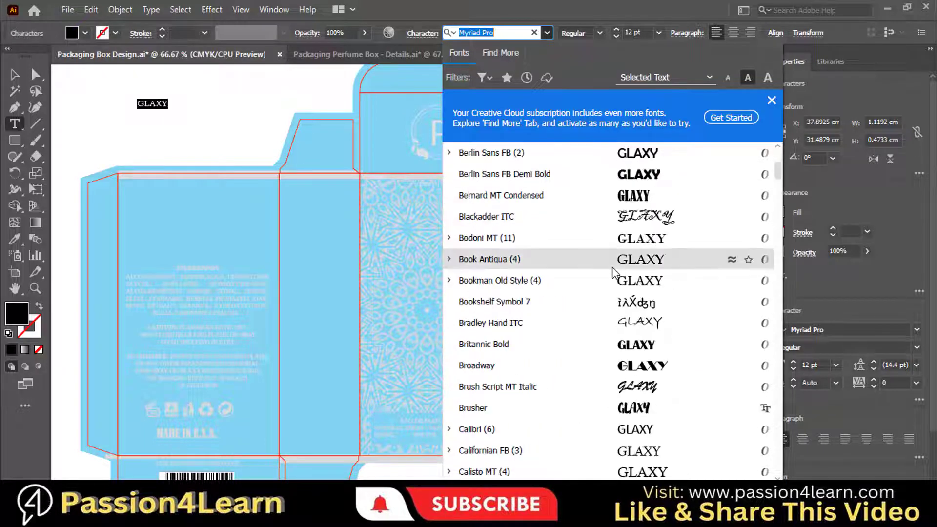
{"action": "scroll", "coordinate": [616, 270], "scroll_direction": "down", "scroll_amount": 5}
{"action": "scroll", "coordinate": [605, 322], "scroll_direction": "down", "scroll_amount": 2}
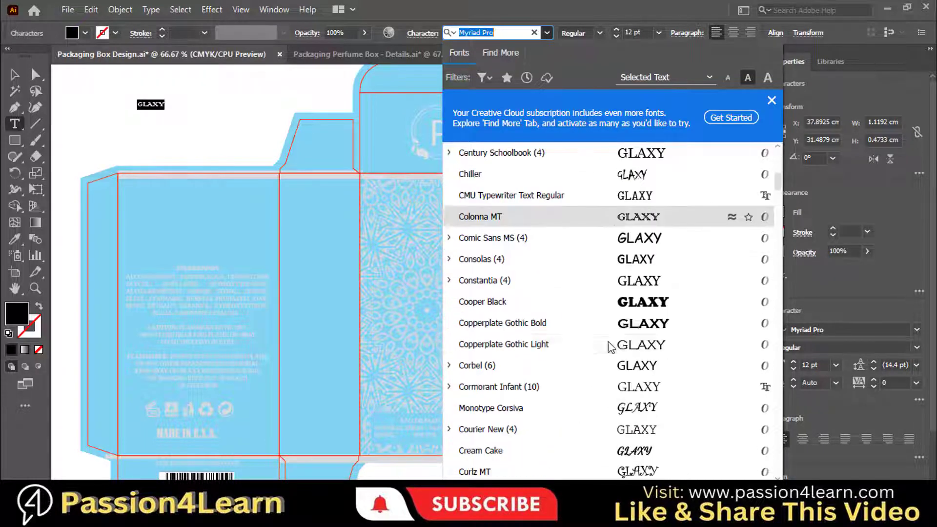
{"action": "left_click", "coordinate": [644, 307]}
{"action": "left_click", "coordinate": [154, 102]}
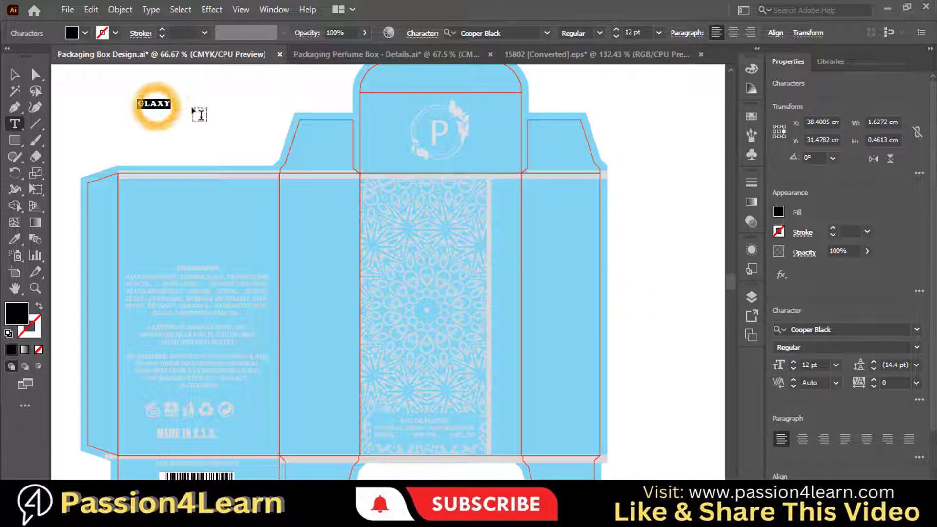
Increase the GLAXY font size to 32 pt.
{"action": "left_click", "coordinate": [616, 29]}
{"action": "left_click", "coordinate": [616, 29]}
{"action": "left_click", "coordinate": [615, 29]}
{"action": "left_click", "coordinate": [616, 30]}
{"action": "left_click", "coordinate": [14, 74]}
Move GLAXY onto the strip beside the mandala panel and stretch it taller.
{"action": "left_click_drag", "start_coordinate": [199, 111], "coordinate": [504, 211]}
{"action": "mouse_move", "coordinate": [507, 350]}
{"action": "left_mouse_down"}
{"action": "mouse_move", "coordinate": [511, 400]}
{"action": "mouse_move", "coordinate": [503, 358]}
{"action": "left_mouse_up"}
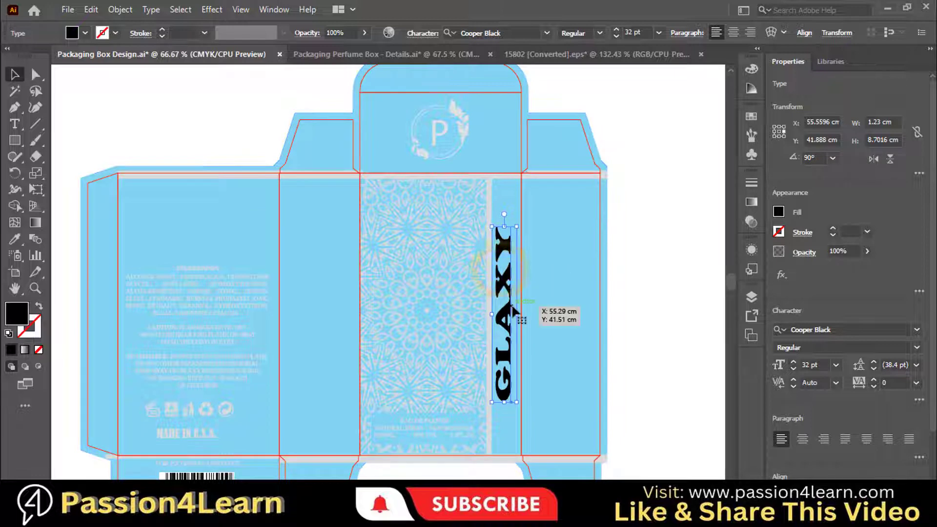
{"action": "left_click_drag", "start_coordinate": [511, 303], "coordinate": [513, 307]}
{"action": "left_click", "coordinate": [648, 299]}
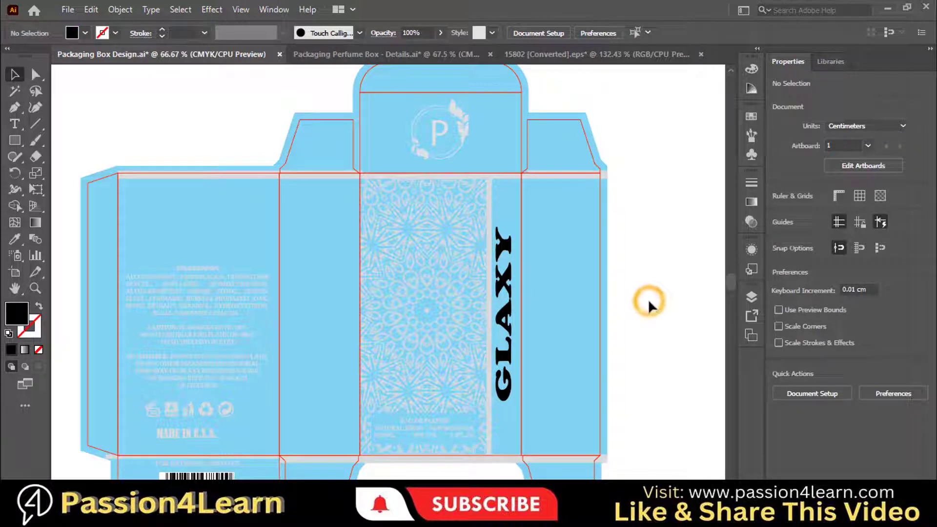
{"action": "left_click", "coordinate": [508, 329]}
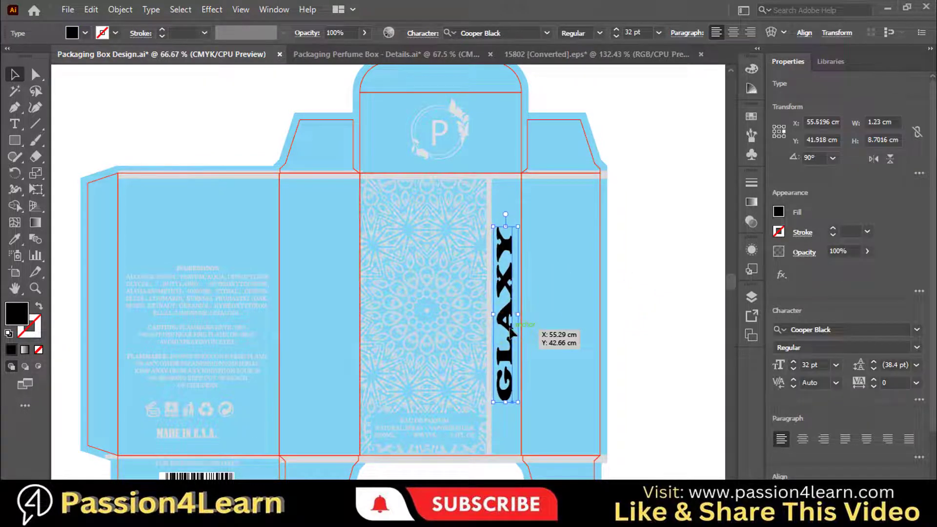
Give GLAXY a light grey fill of K 16 and adjust its position.
{"action": "left_click", "coordinate": [778, 212]}
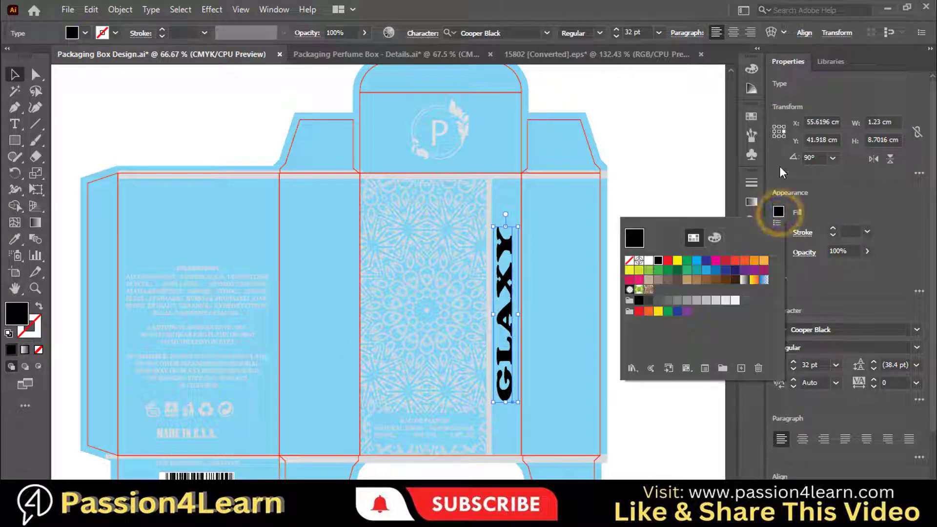
{"action": "left_click", "coordinate": [751, 68]}
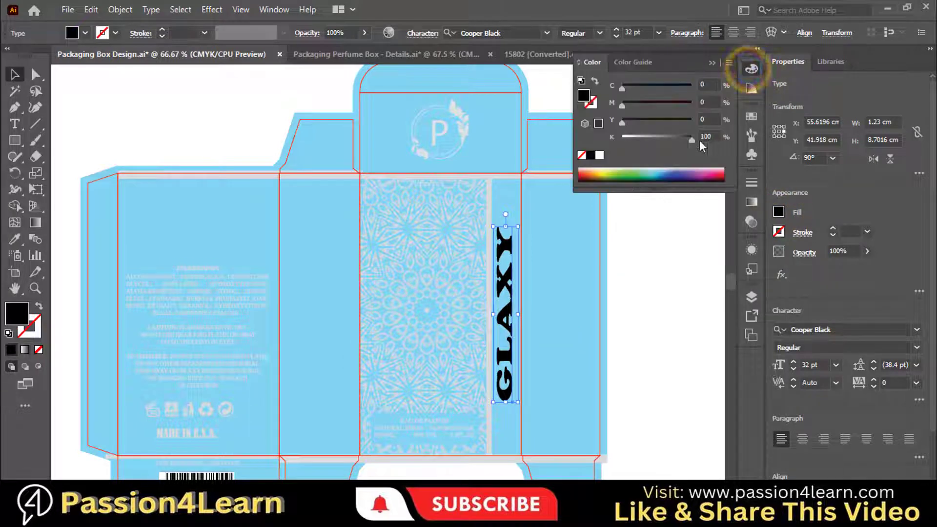
{"action": "left_click", "coordinate": [708, 136]}
{"action": "type", "text": "16"}
{"action": "left_click", "coordinate": [668, 152]}
{"action": "left_click_drag", "start_coordinate": [509, 297], "coordinate": [515, 303]}
{"action": "left_click", "coordinate": [712, 62]}
{"action": "left_click", "coordinate": [699, 288]}
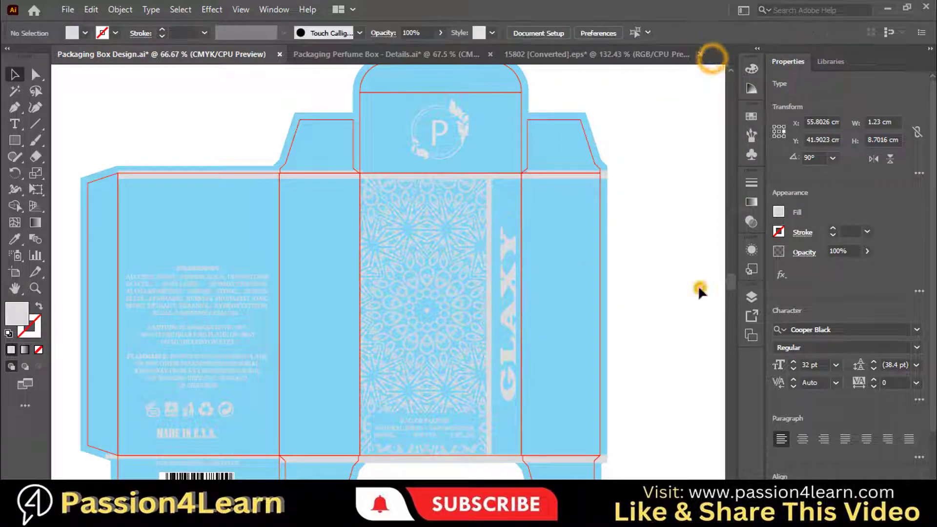
{"action": "left_click", "coordinate": [510, 307]}
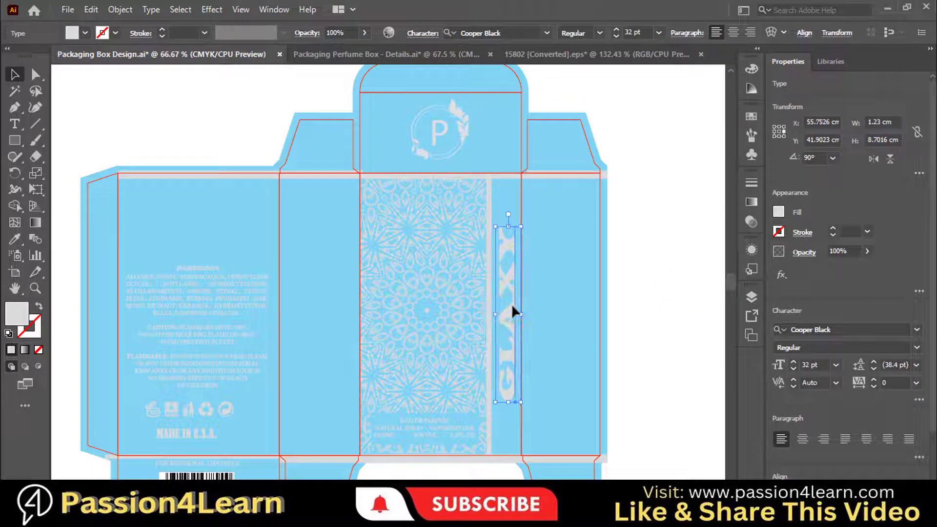
Ungroup the front mandala pattern.
{"action": "left_click", "coordinate": [634, 309]}
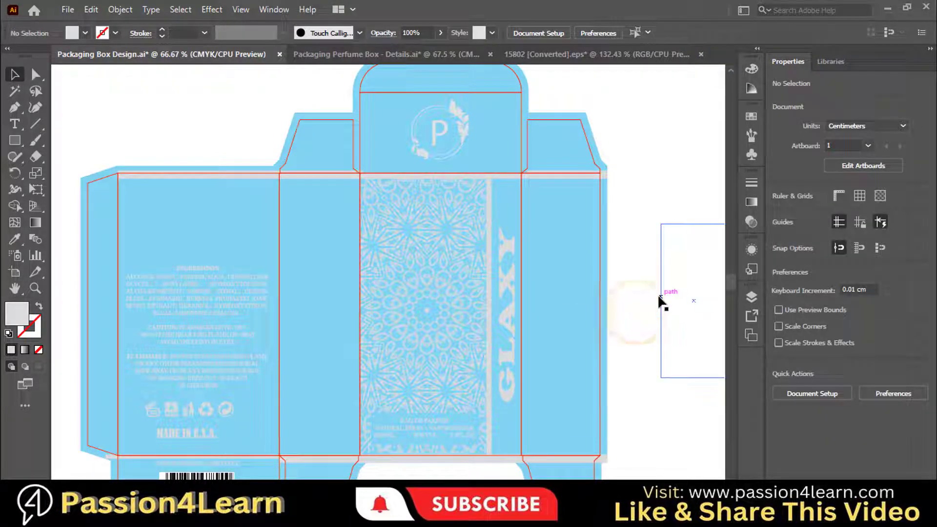
{"action": "scroll", "coordinate": [649, 290], "scroll_direction": "down", "scroll_amount": 2}
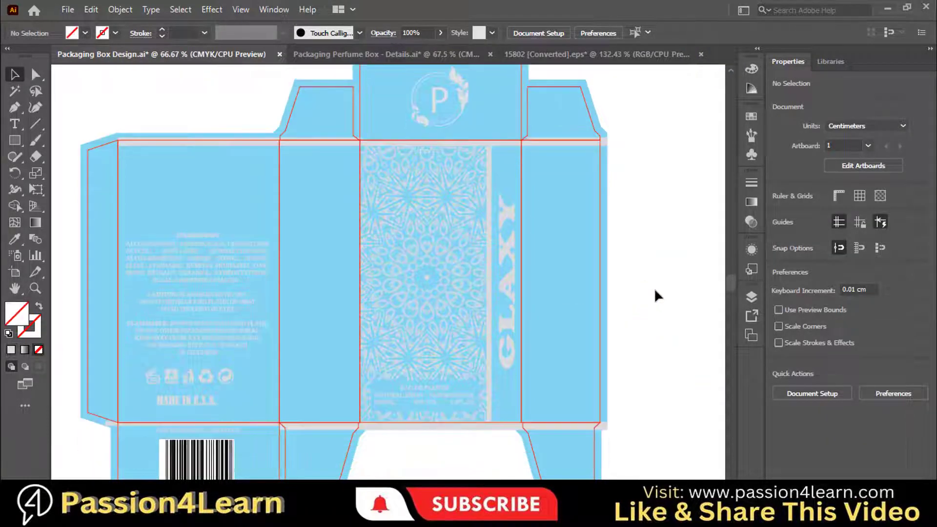
{"action": "right_click", "coordinate": [442, 286]}
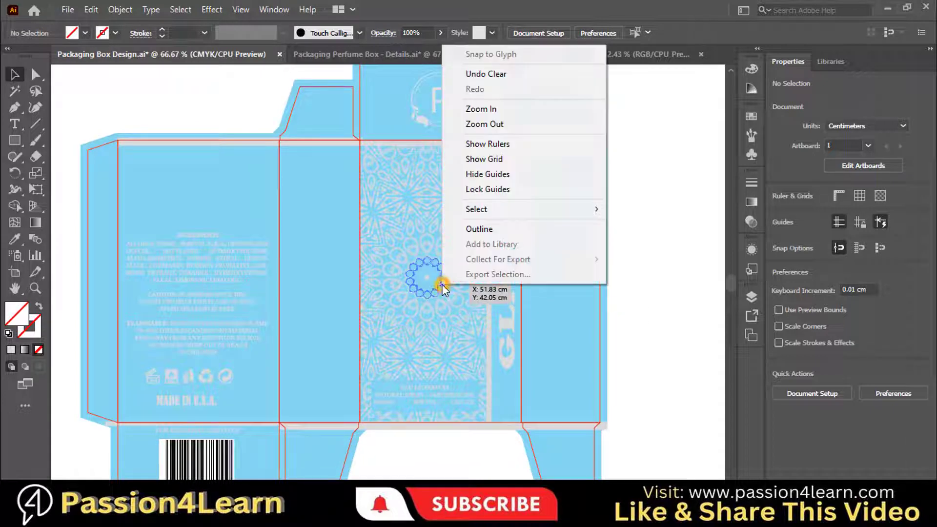
{"action": "left_click", "coordinate": [380, 268]}
{"action": "right_click", "coordinate": [382, 268]}
{"action": "left_click", "coordinate": [417, 143]}
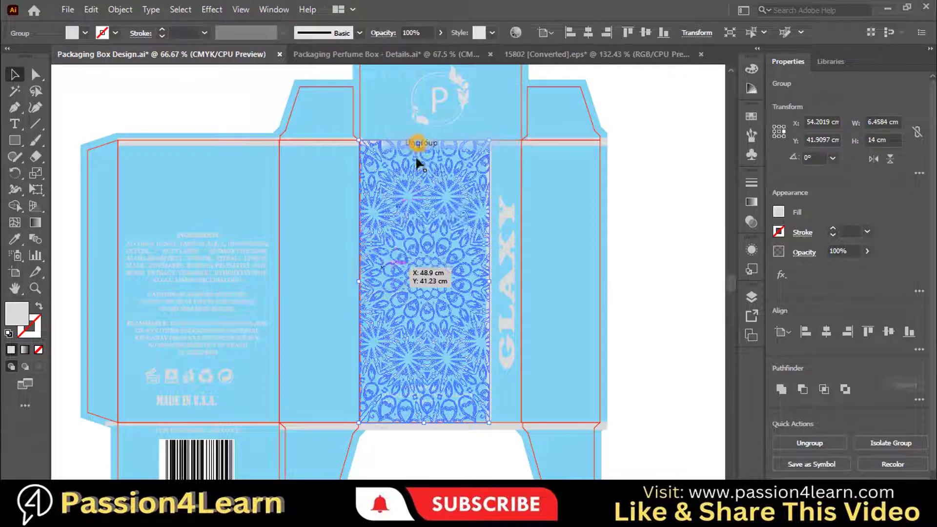
{"action": "left_click", "coordinate": [652, 275]}
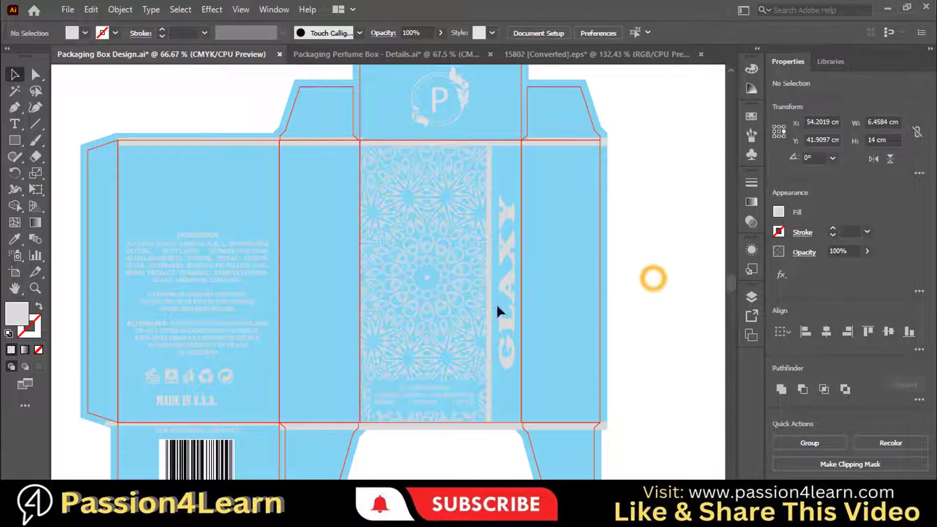
Delete the two small circles at the mandala's centre.
{"action": "left_click", "coordinate": [431, 286]}
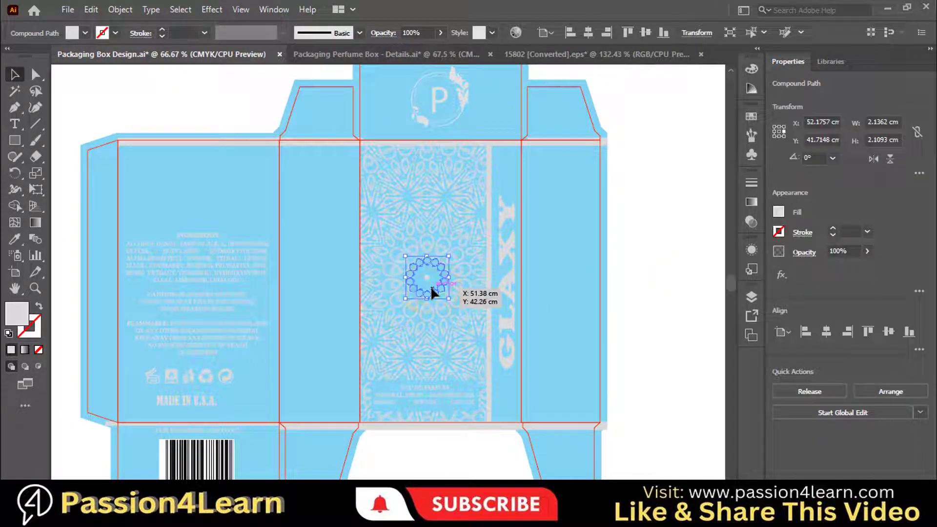
{"action": "key", "text": "Delete"}
{"action": "left_click", "coordinate": [425, 278]}
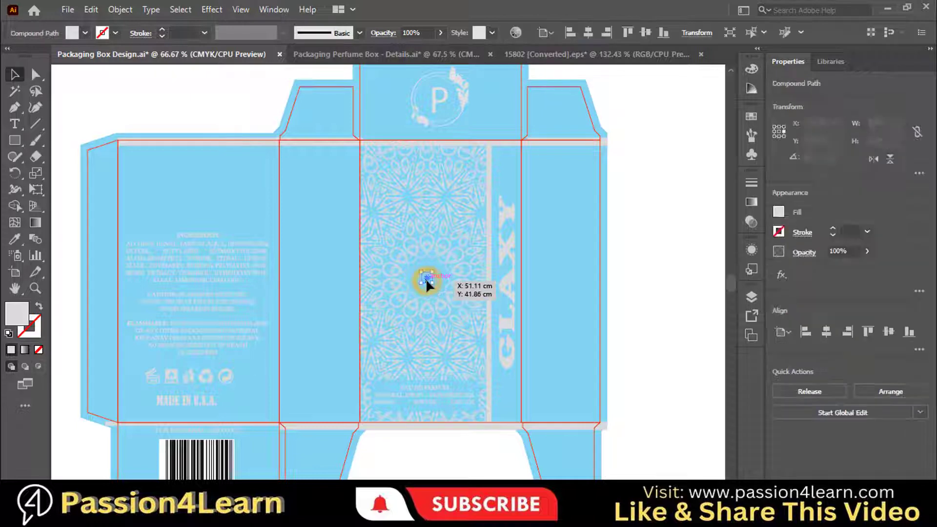
{"action": "key", "text": "Delete"}
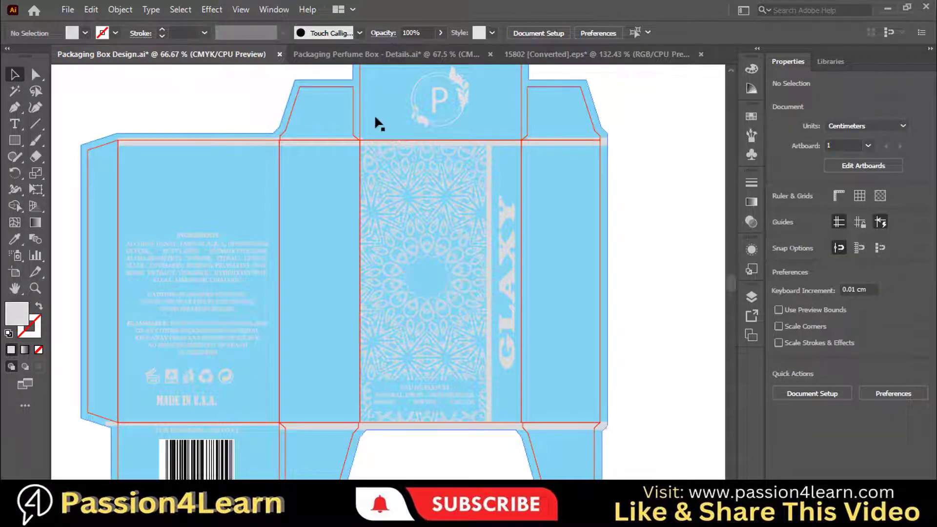
Place a trial copy of the P logo at the front panel's centre.
{"action": "left_click", "coordinate": [455, 116]}
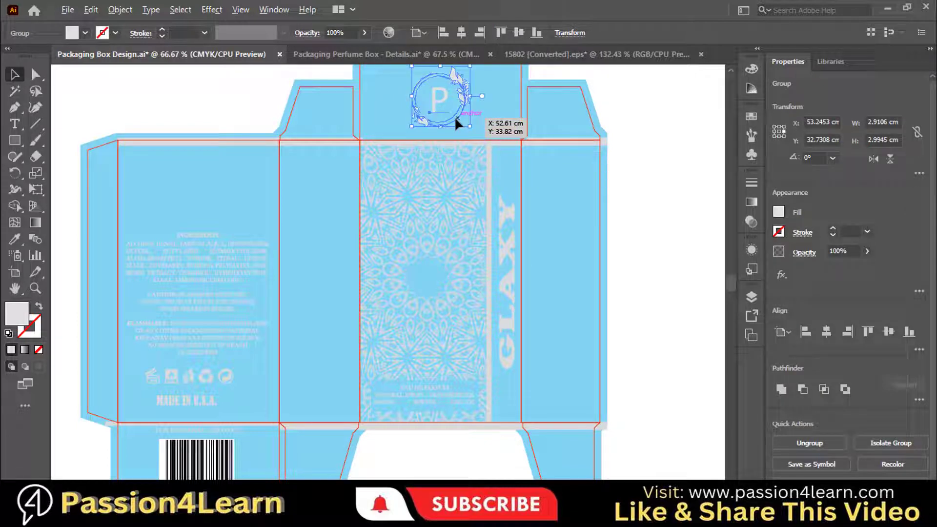
{"action": "left_click_drag", "start_coordinate": [454, 116], "coordinate": [439, 289]}
{"action": "left_click", "coordinate": [639, 308]}
{"action": "left_click", "coordinate": [664, 300]}
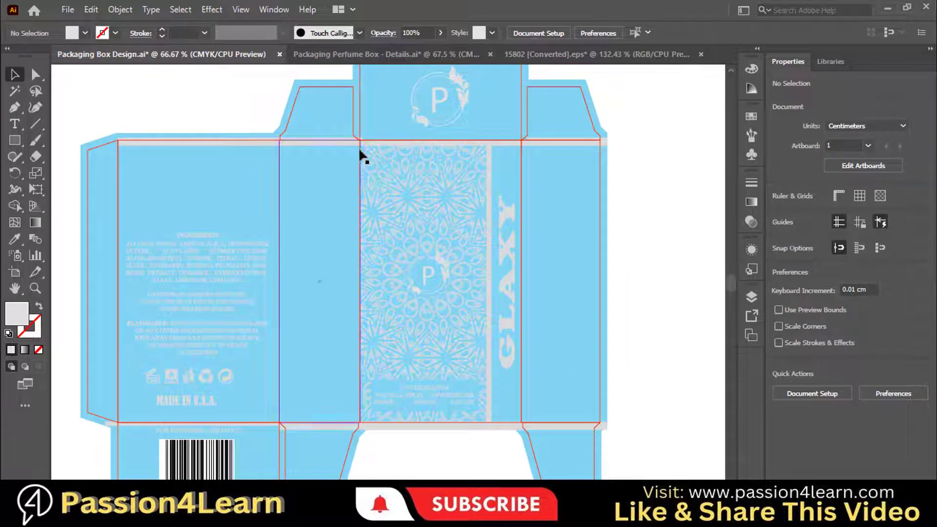
Undo the logo copy and restore the deleted mandala centre circles.
{"action": "left_click", "coordinate": [379, 159]}
{"action": "left_click", "coordinate": [678, 207]}
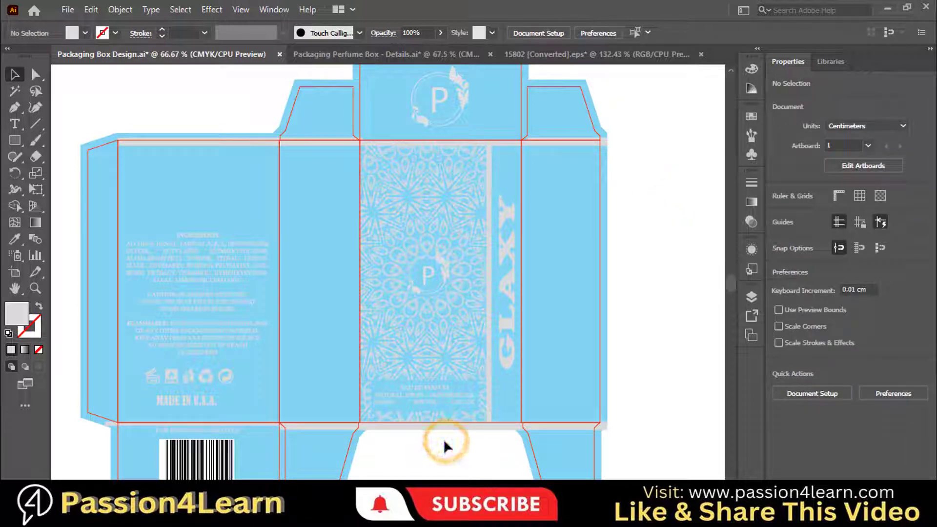
{"action": "left_click", "coordinate": [679, 276]}
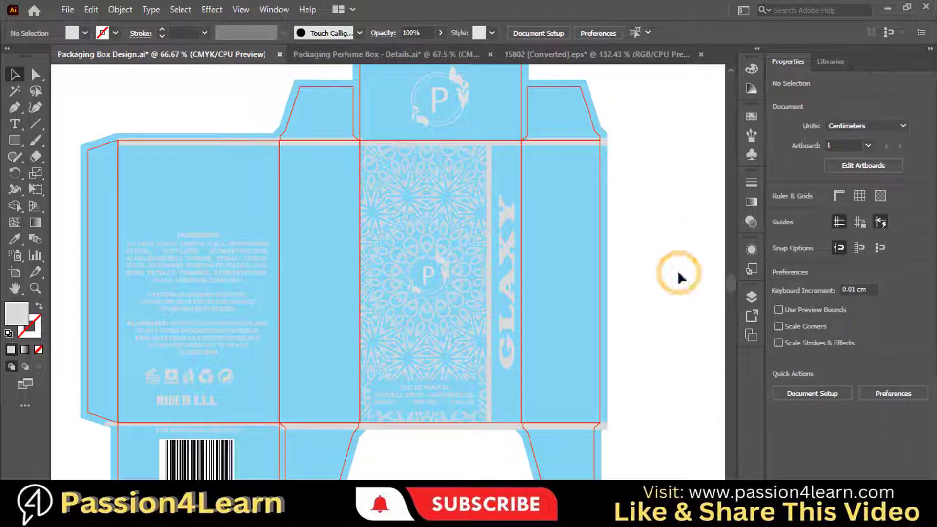
{"action": "left_click", "coordinate": [443, 282]}
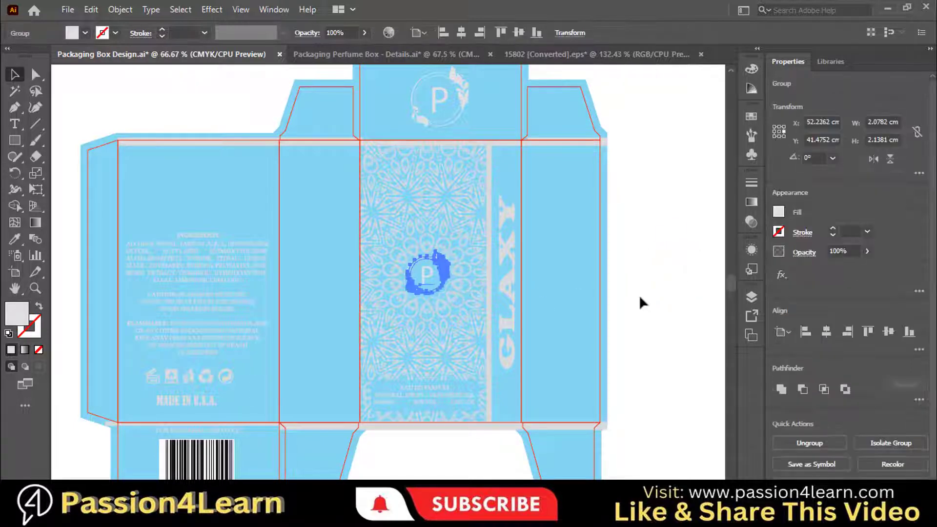
{"action": "key", "text": "ctrl+z"}
{"action": "key", "text": "ctrl+z"}
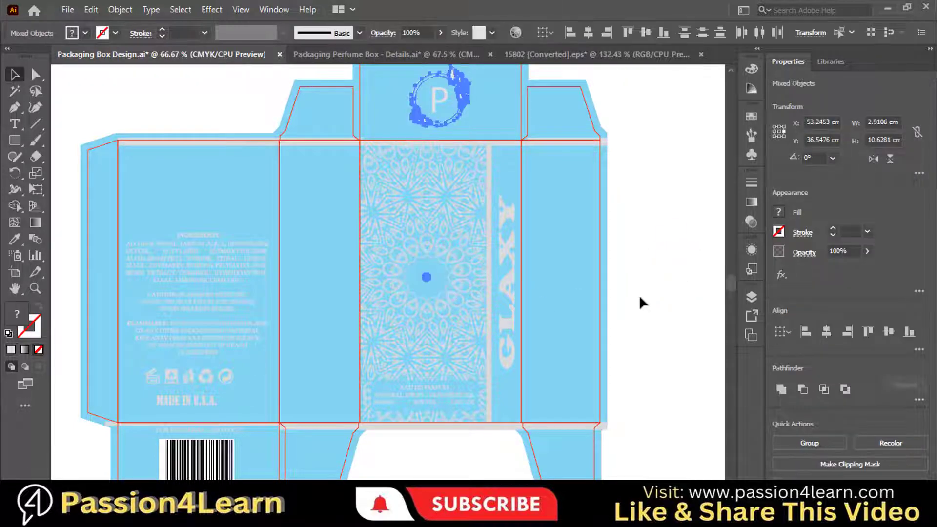
{"action": "key", "text": "ctrl+z"}
Draw a small star near the top of the right side panel with the Star Tool.
{"action": "left_click", "coordinate": [640, 294]}
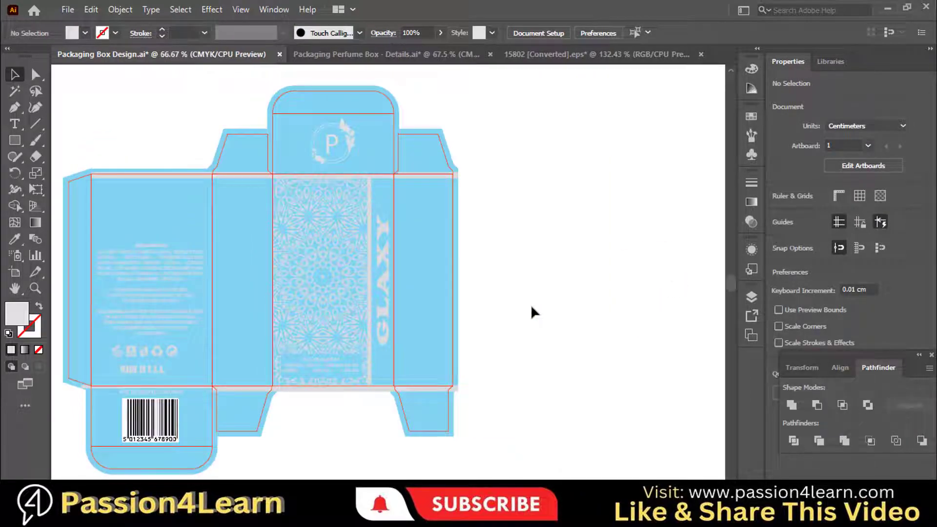
{"action": "key", "text": "ctrl+plus"}
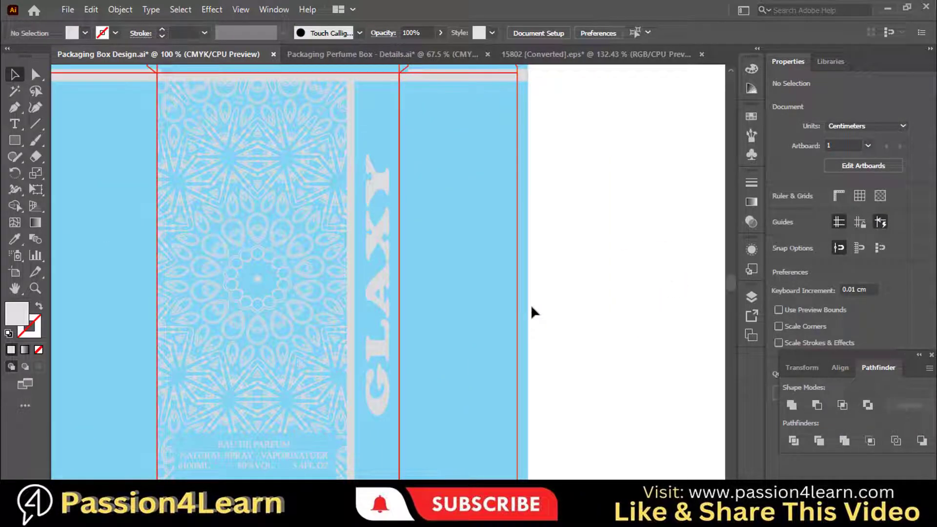
{"action": "left_click", "coordinate": [14, 140]}
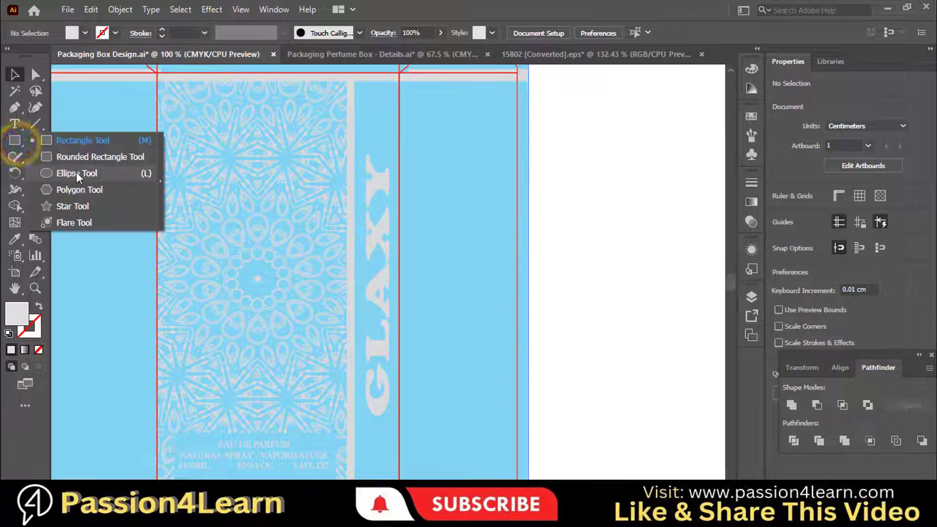
{"action": "left_click", "coordinate": [70, 205]}
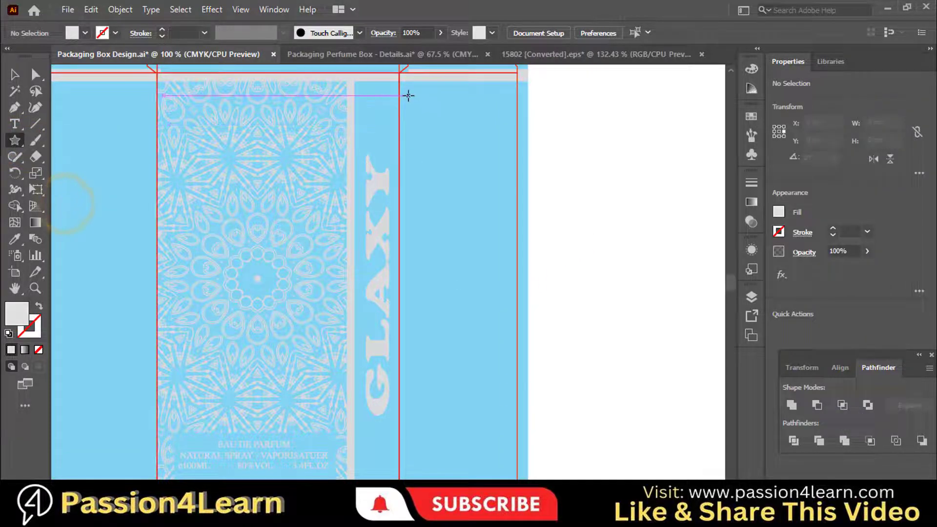
{"action": "mouse_move", "coordinate": [408, 95]}
{"action": "left_mouse_down"}
{"action": "mouse_move", "coordinate": [409, 108]}
{"action": "mouse_move", "coordinate": [407, 101]}
{"action": "left_mouse_up"}
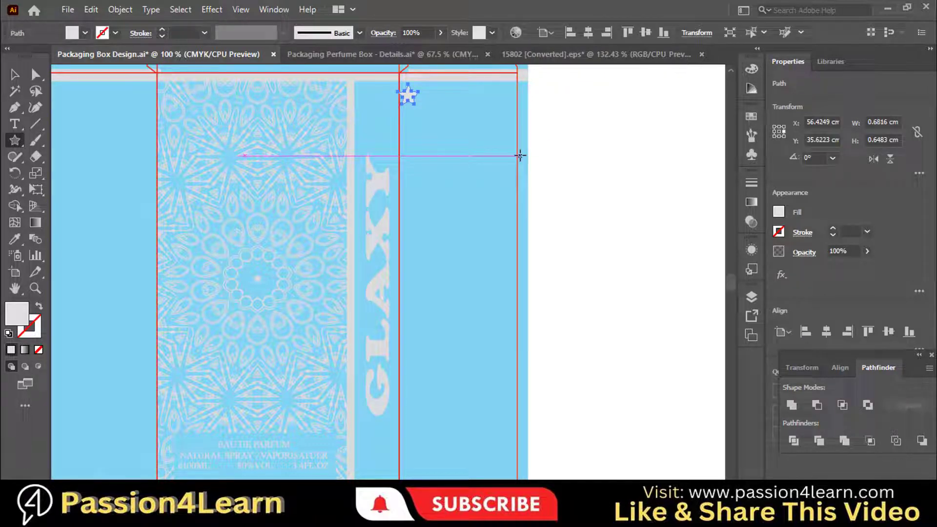
{"action": "left_click", "coordinate": [14, 74]}
{"action": "left_click", "coordinate": [408, 96]}
{"action": "left_click_drag", "start_coordinate": [409, 95], "coordinate": [412, 96]}
{"action": "left_click", "coordinate": [623, 141]}
{"action": "left_click", "coordinate": [414, 95]}
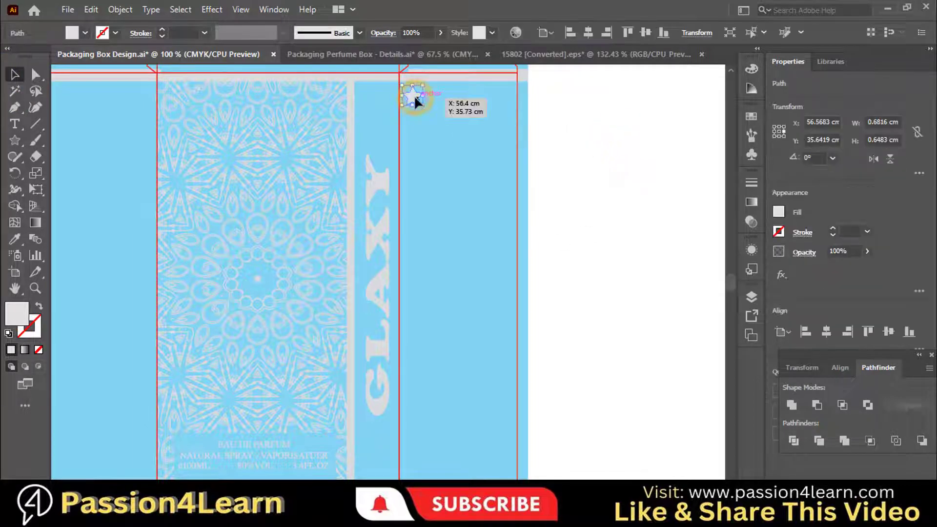
Fill the star with a white-to-light-blue linear gradient, sampling the side panel's blue.
{"action": "left_click", "coordinate": [33, 226]}
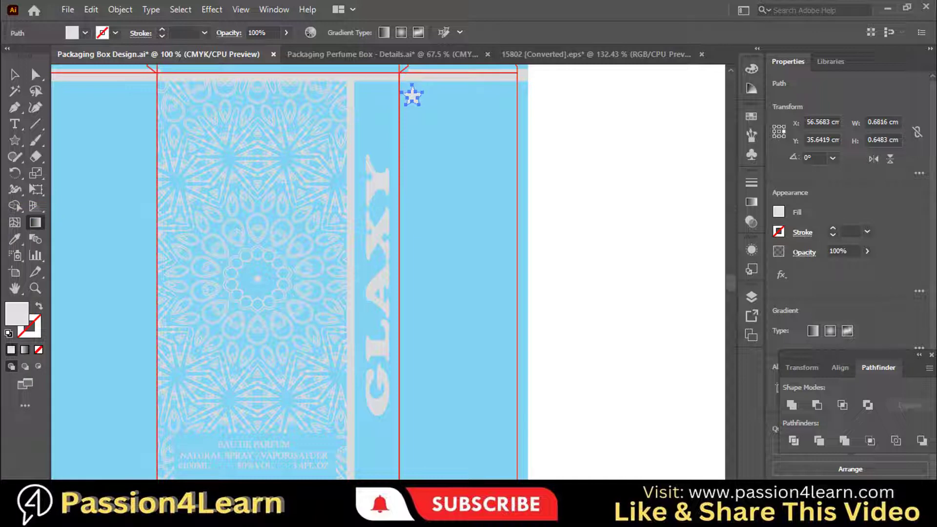
{"action": "left_click", "coordinate": [930, 355]}
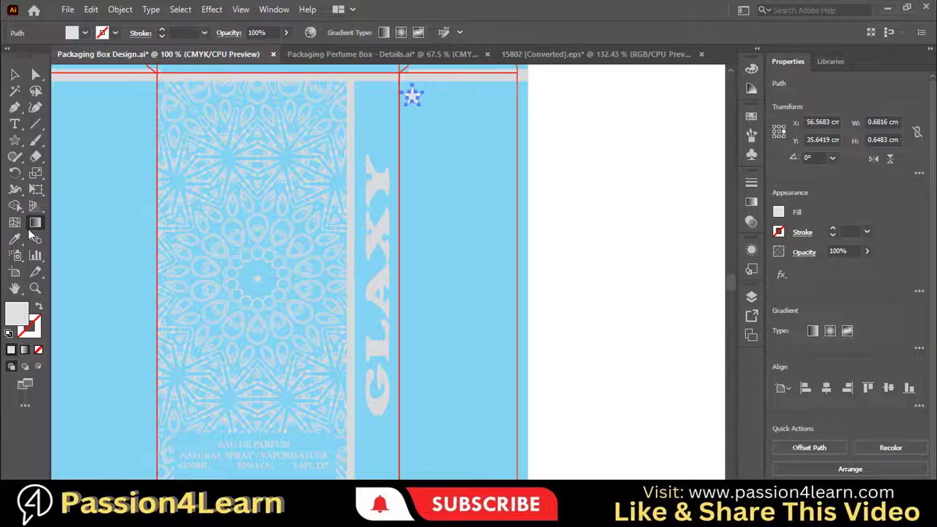
{"action": "left_click", "coordinate": [753, 205]}
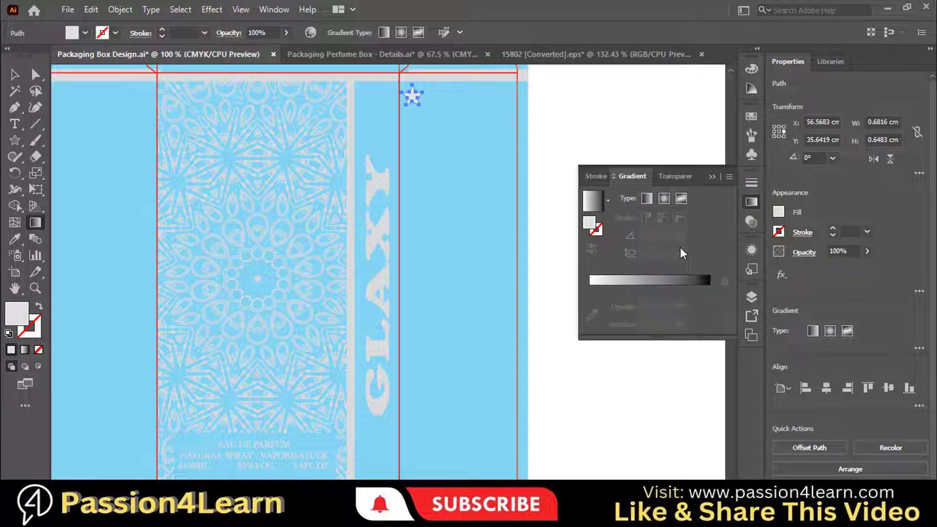
{"action": "left_click", "coordinate": [650, 278]}
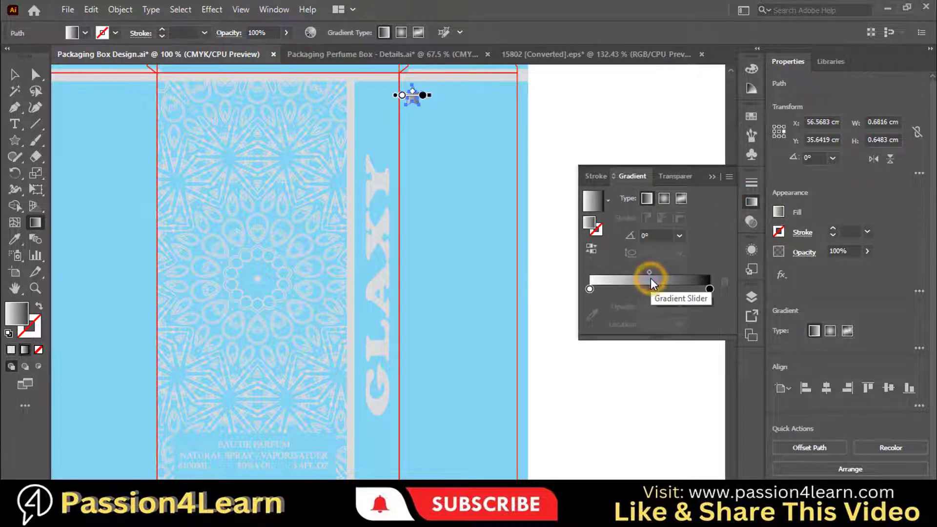
{"action": "double_click", "coordinate": [709, 289]}
{"action": "left_click", "coordinate": [533, 387]}
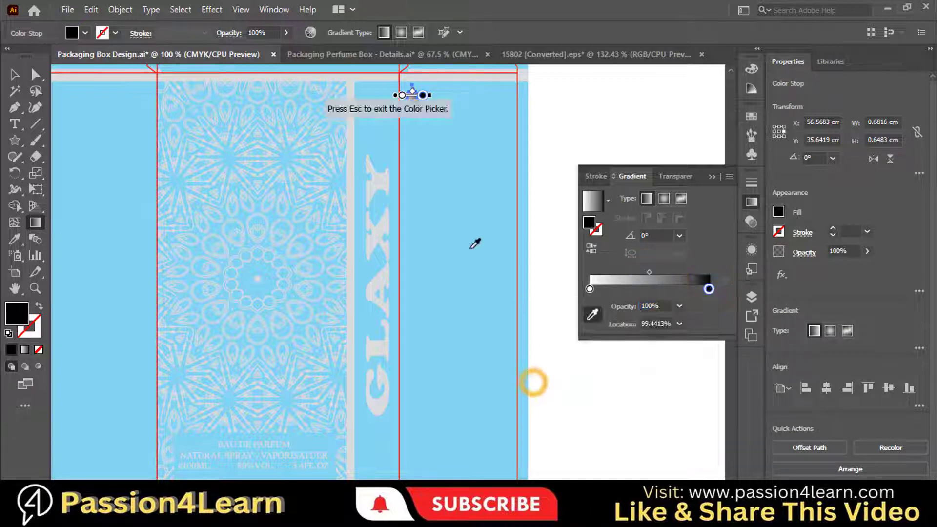
{"action": "left_click", "coordinate": [470, 247]}
{"action": "left_click", "coordinate": [714, 174]}
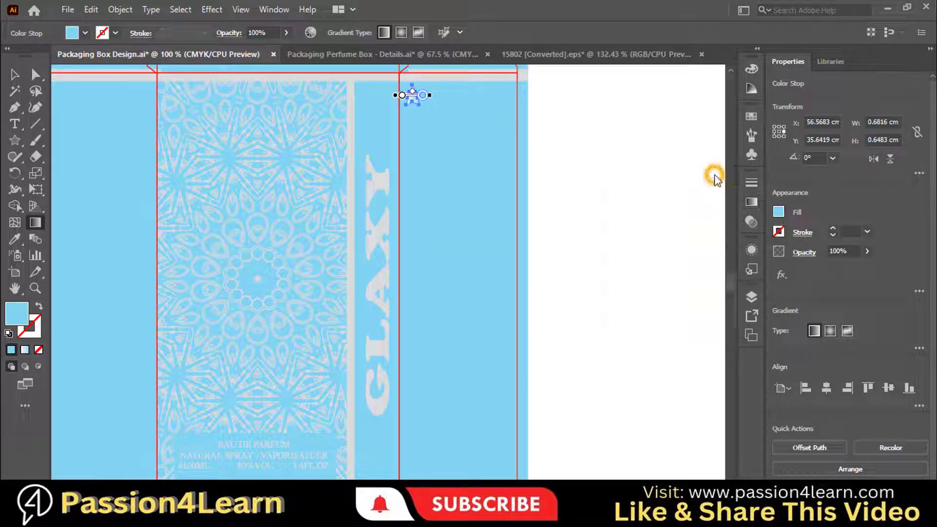
{"action": "left_click", "coordinate": [14, 75]}
{"action": "left_click", "coordinate": [581, 163]}
{"action": "left_click", "coordinate": [414, 99]}
Duplicate the star to the right repeatedly with Ctrl+D to form a row.
{"action": "left_click_drag", "start_coordinate": [414, 102], "coordinate": [438, 102]}
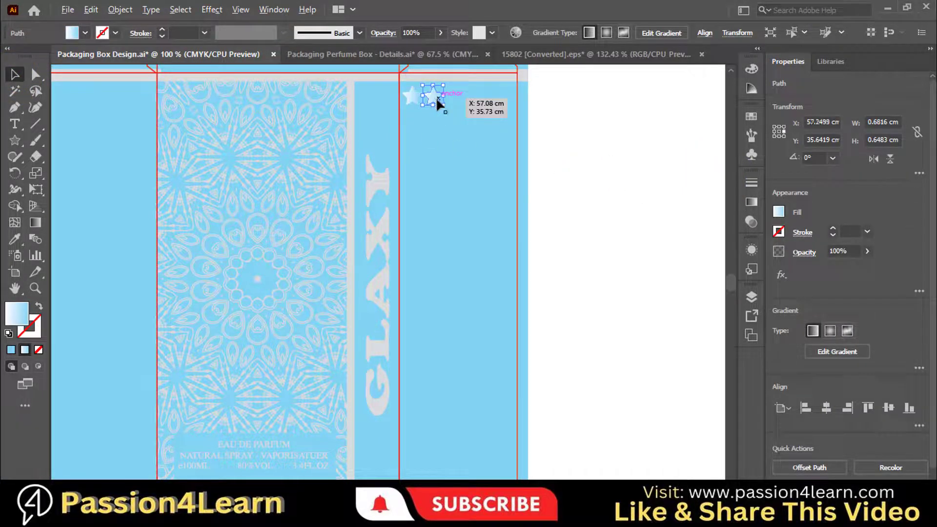
{"action": "left_click", "coordinate": [620, 171]}
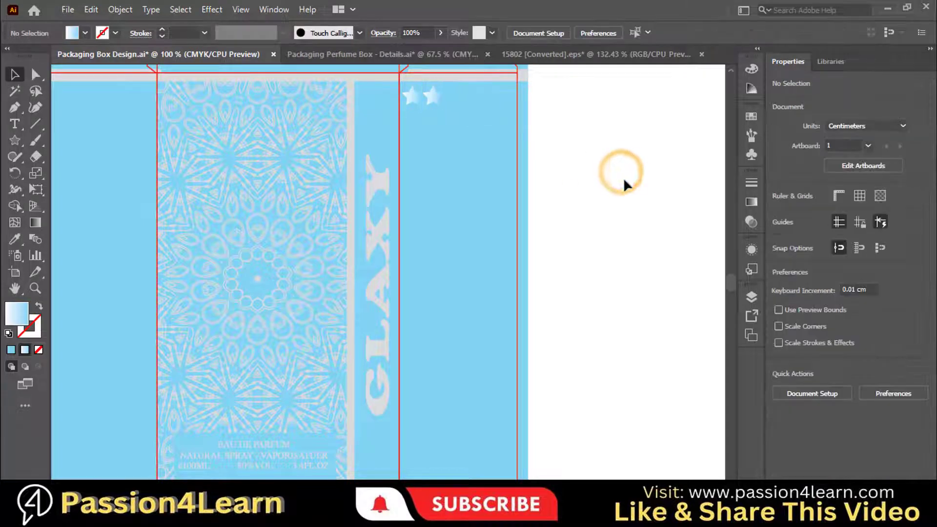
{"action": "left_click", "coordinate": [430, 101]}
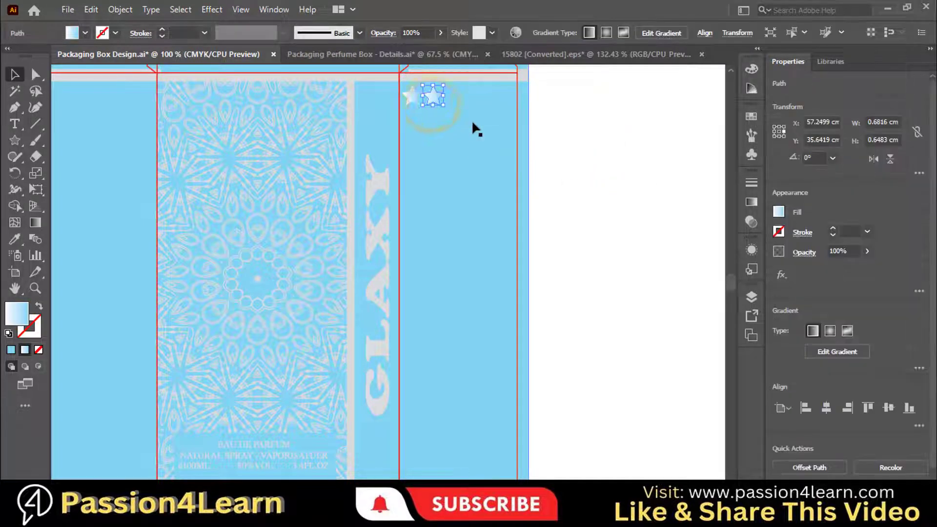
{"action": "key", "text": "ctrl+d"}
{"action": "key", "text": "ctrl+d"}
{"action": "key", "text": "ctrl+d"}
{"action": "left_click", "coordinate": [655, 193]}
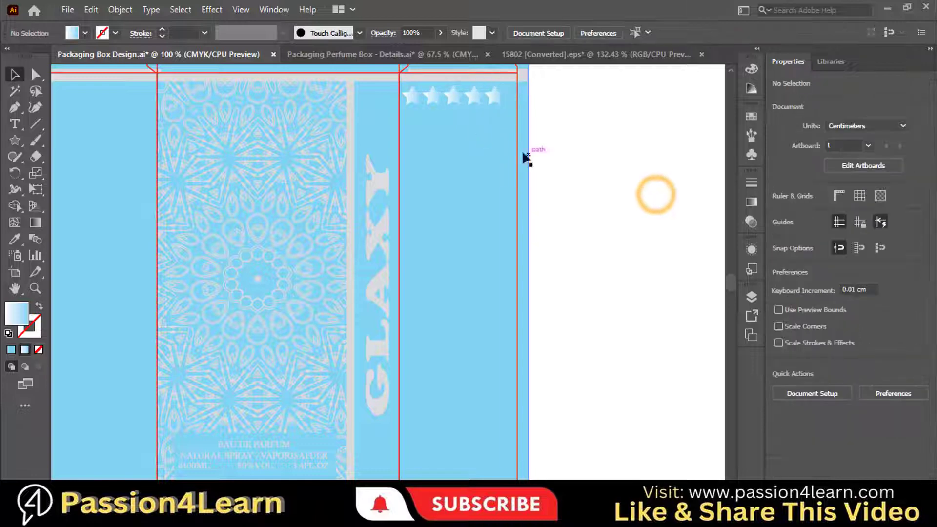
Group the five stars into one row and widen it slightly.
{"action": "left_click", "coordinate": [408, 99]}
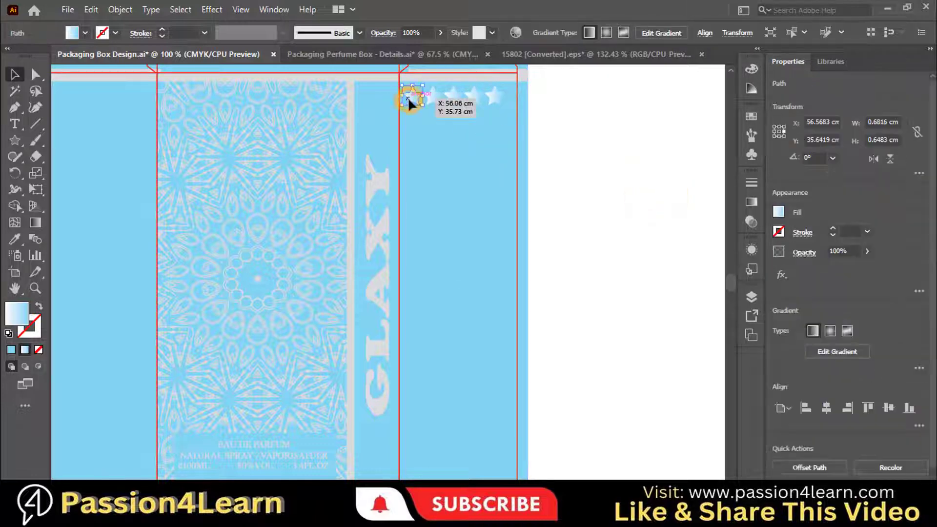
{"action": "left_click", "coordinate": [434, 95], "text": "shift"}
{"action": "left_click", "coordinate": [455, 98], "text": "shift"}
{"action": "left_click", "coordinate": [473, 95], "text": "shift"}
{"action": "left_click", "coordinate": [495, 97], "text": "shift"}
{"action": "right_click", "coordinate": [488, 92]}
{"action": "left_click", "coordinate": [523, 183]}
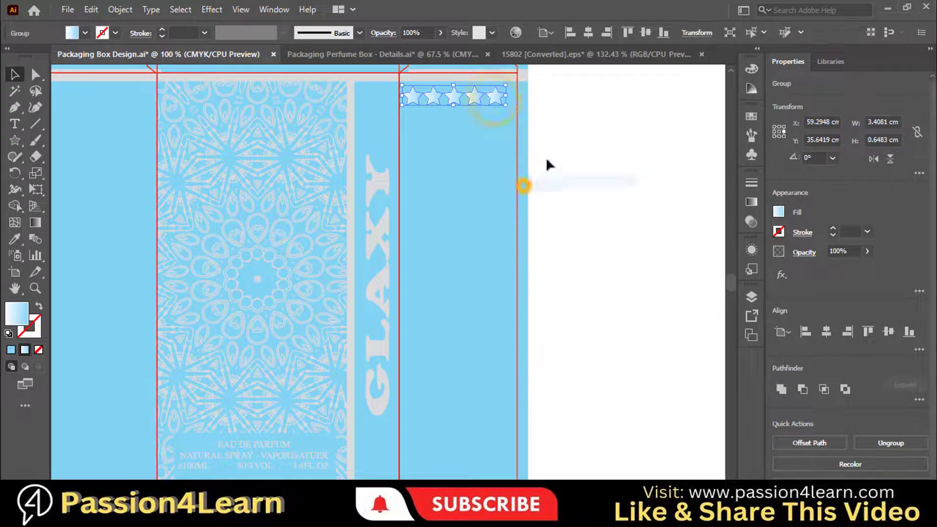
{"action": "left_click_drag", "start_coordinate": [507, 97], "coordinate": [510, 96]}
{"action": "left_click", "coordinate": [592, 151]}
{"action": "left_click", "coordinate": [489, 96]}
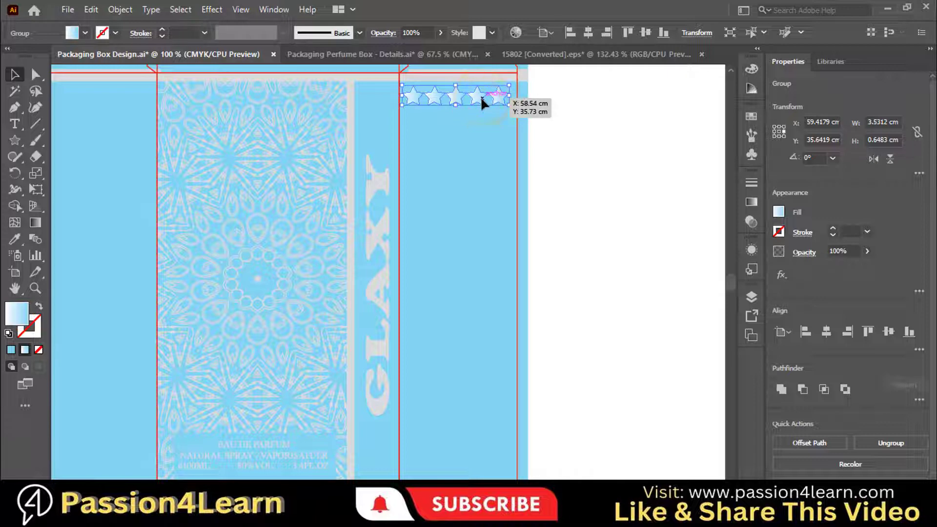
Place a copied star row below, ungroup it and shift its end star left to stagger.
{"action": "left_click_drag", "start_coordinate": [483, 102], "coordinate": [487, 122]}
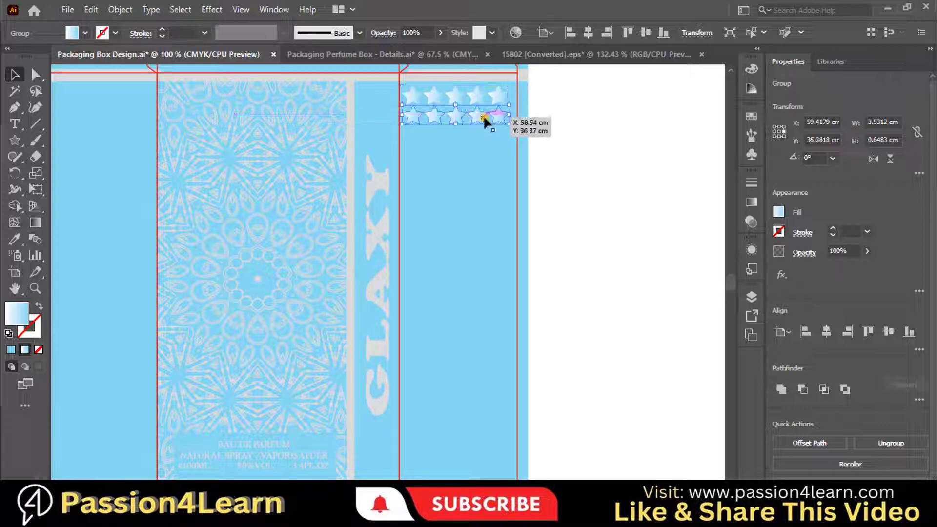
{"action": "key", "text": "shift+Right"}
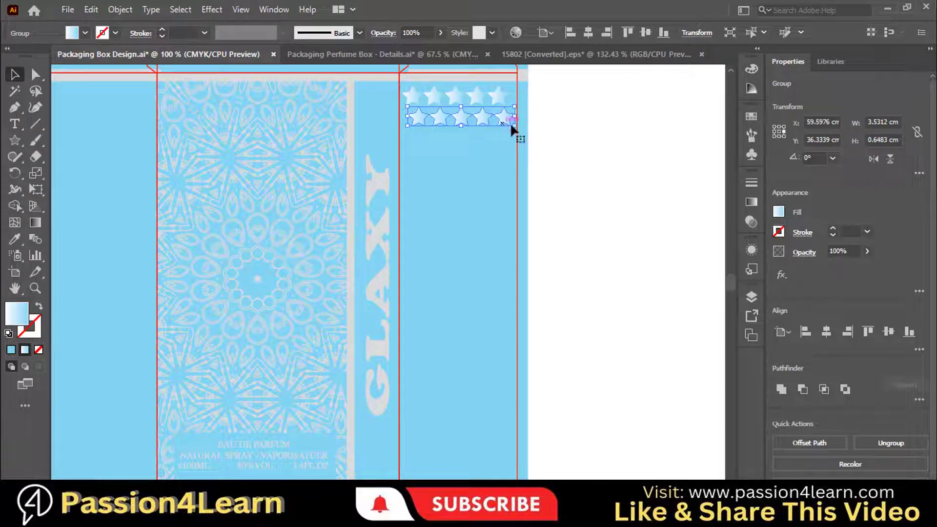
{"action": "right_click", "coordinate": [476, 119]}
{"action": "left_click", "coordinate": [516, 235]}
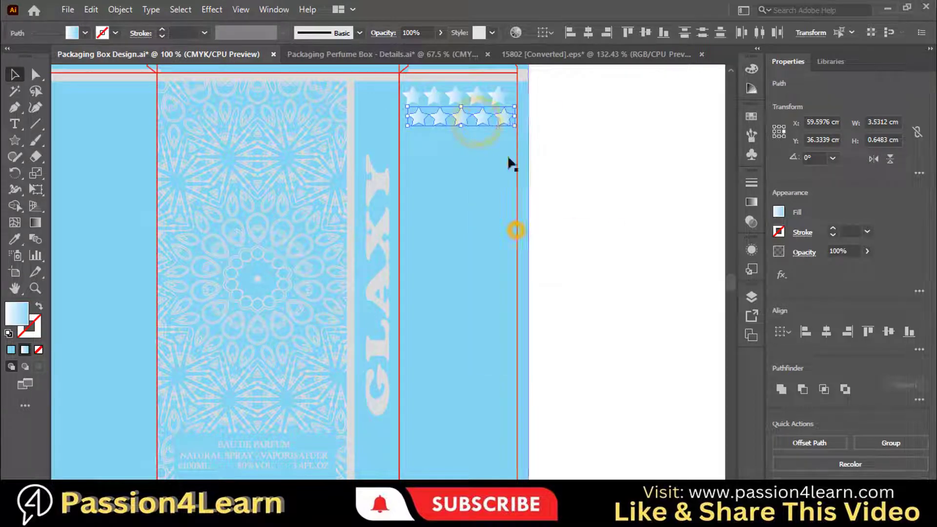
{"action": "left_click", "coordinate": [655, 155]}
{"action": "left_click", "coordinate": [502, 117]}
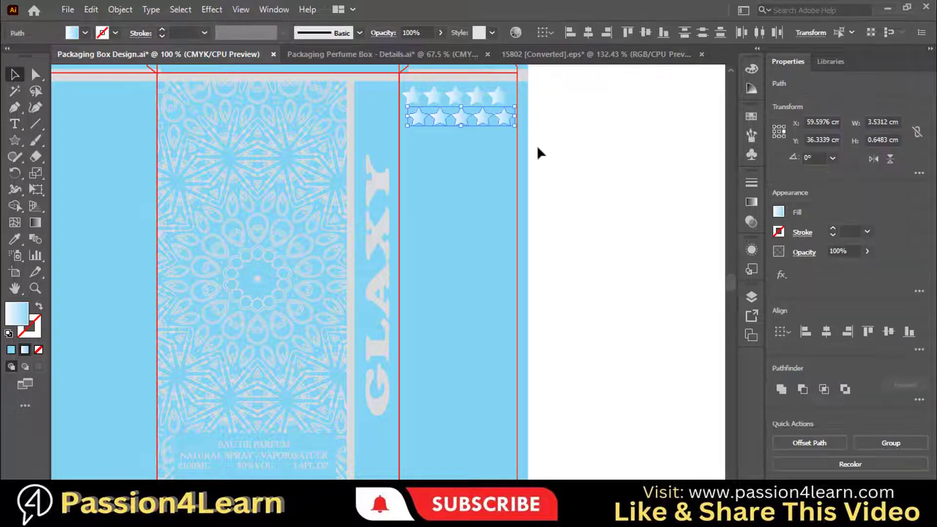
{"action": "left_click", "coordinate": [501, 117]}
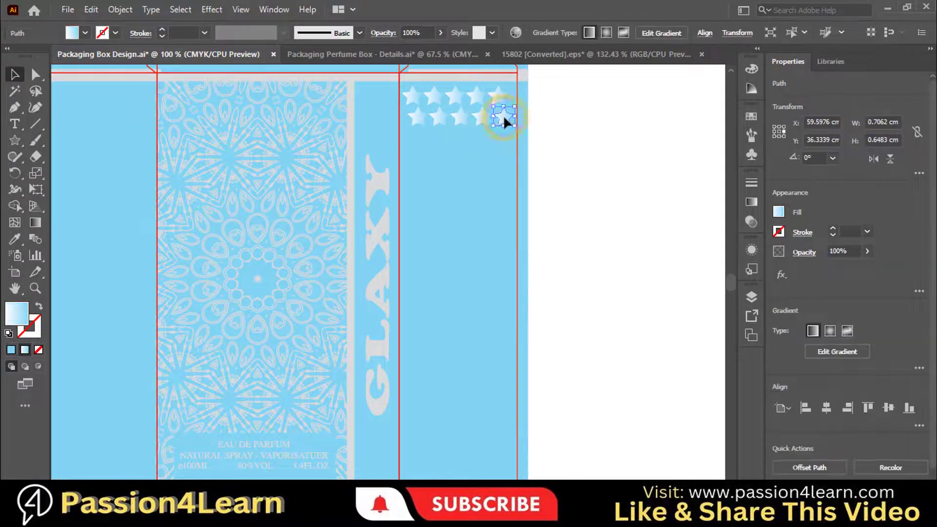
{"action": "mouse_move", "coordinate": [504, 115]}
{"action": "left_mouse_down"}
{"action": "mouse_move", "coordinate": [447, 115]}
{"action": "mouse_move", "coordinate": [488, 117]}
{"action": "left_mouse_up"}
{"action": "left_click", "coordinate": [418, 113]}
{"action": "left_click", "coordinate": [441, 114], "text": "shift"}
Group the top five-star row and the staggered second row into one star block.
{"action": "left_click", "coordinate": [621, 136]}
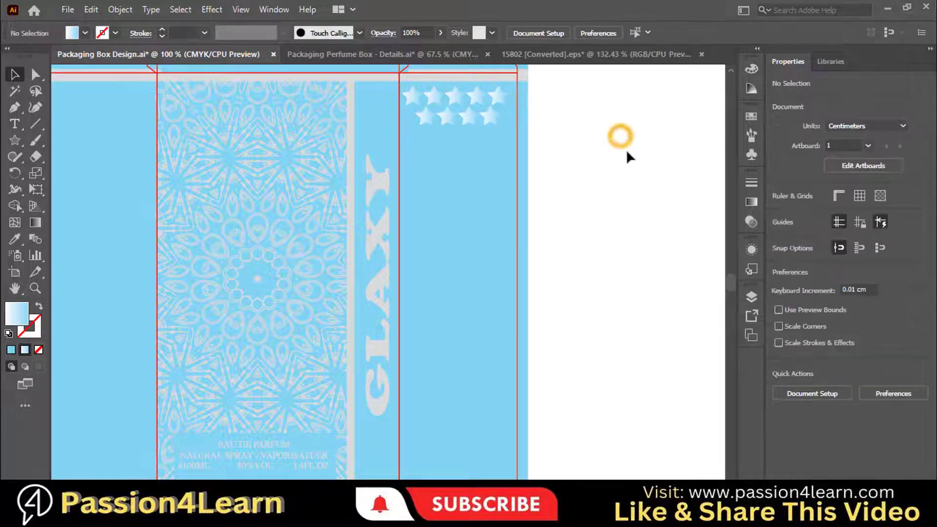
{"action": "left_click", "coordinate": [410, 92]}
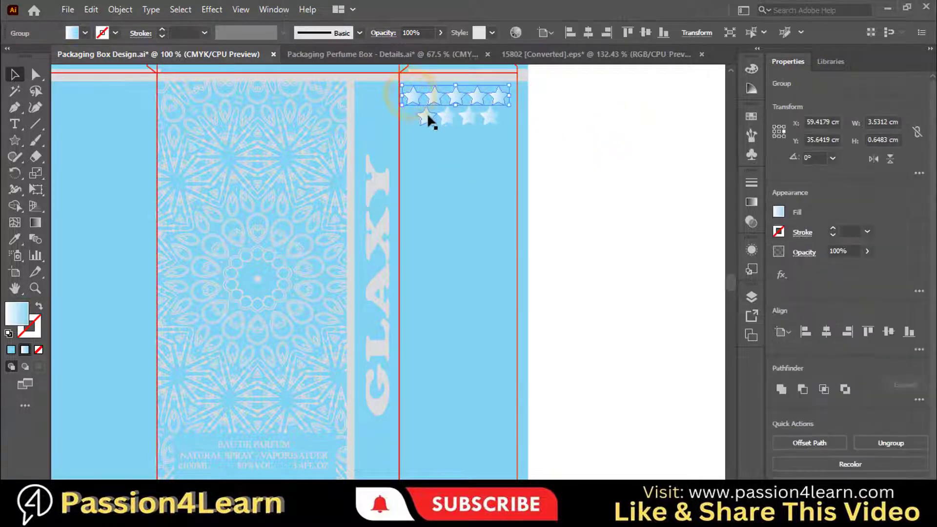
{"action": "left_click", "coordinate": [426, 113], "text": "shift"}
{"action": "right_click", "coordinate": [426, 113]}
{"action": "left_click", "coordinate": [472, 218]}
{"action": "key", "text": "ctrl+shift+g"}
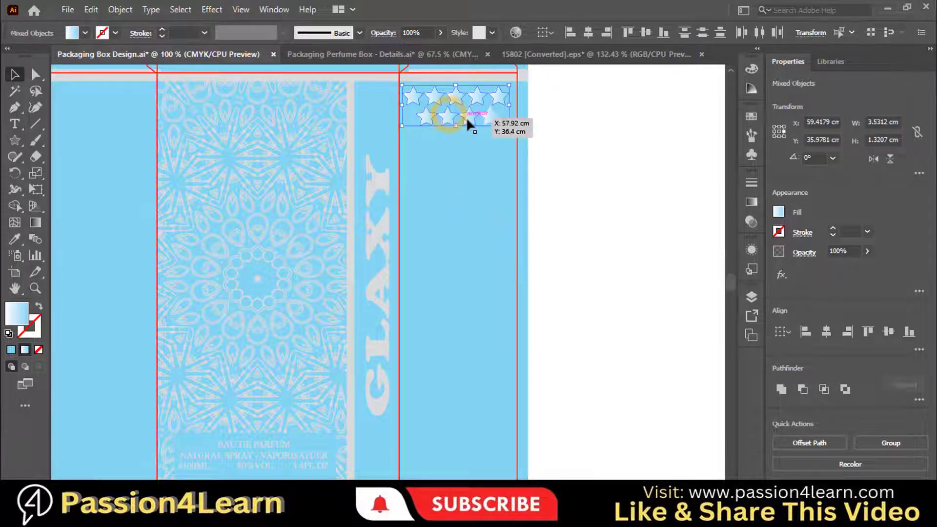
{"action": "right_click", "coordinate": [490, 119]}
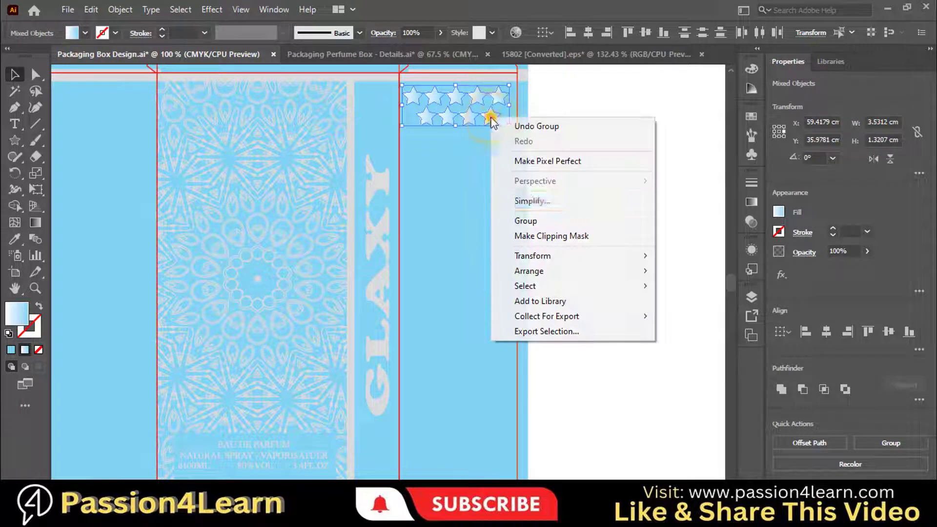
{"action": "left_click", "coordinate": [534, 221]}
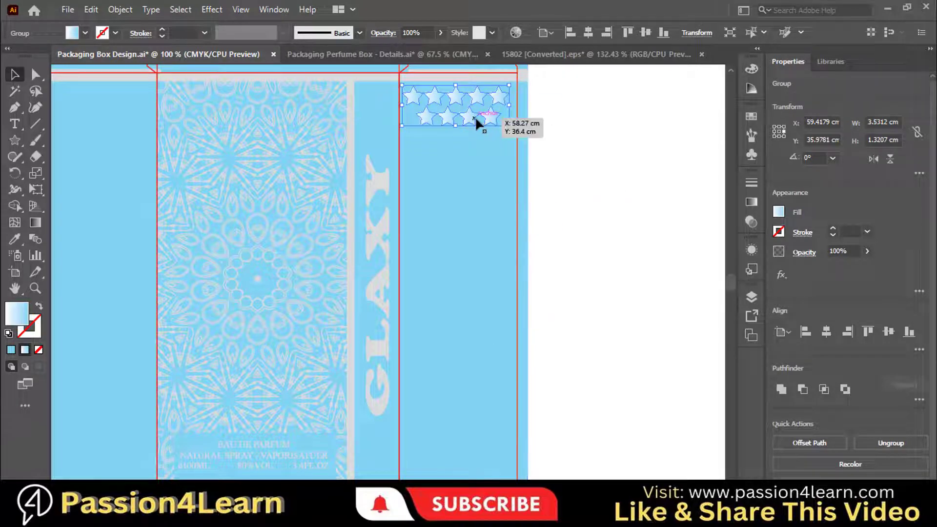
Alt-drag a copy of the star block just below it, then repeat it with Ctrl+D.
{"action": "left_click_drag", "start_coordinate": [478, 122], "coordinate": [474, 156]}
{"action": "left_click", "coordinate": [593, 192]}
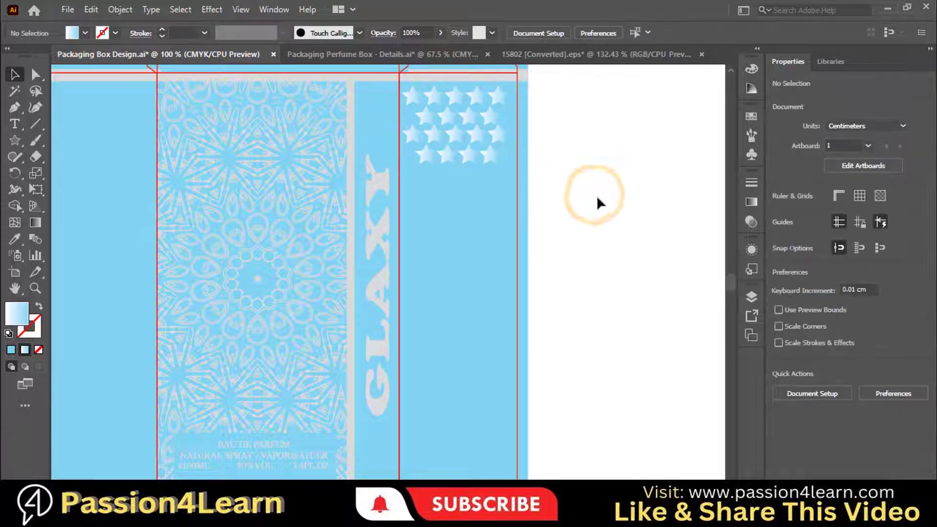
{"action": "left_click", "coordinate": [486, 158]}
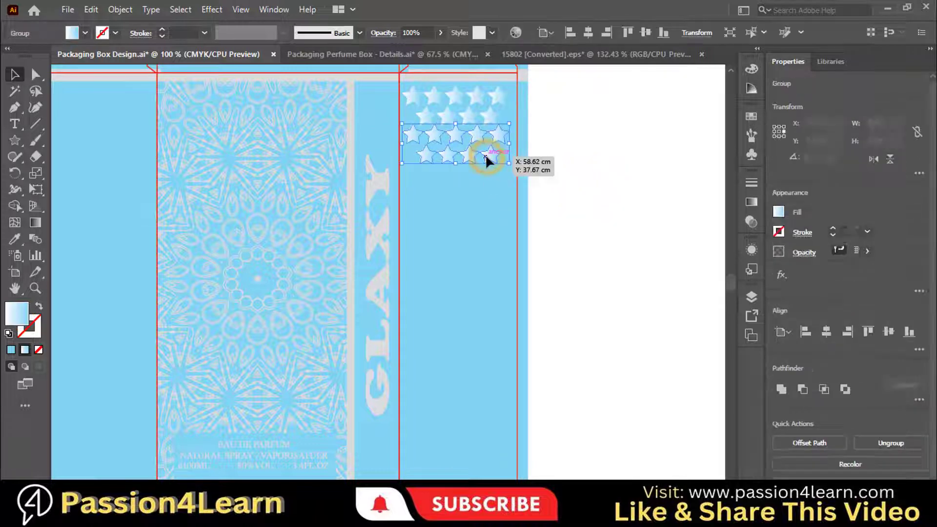
{"action": "key", "text": "ctrl+d"}
{"action": "key", "text": "ctrl+d"}
{"action": "key", "text": "ctrl+d"}
{"action": "key", "text": "ctrl+d"}
{"action": "key", "text": "ctrl+d"}
{"action": "key", "text": "ctrl+d"}
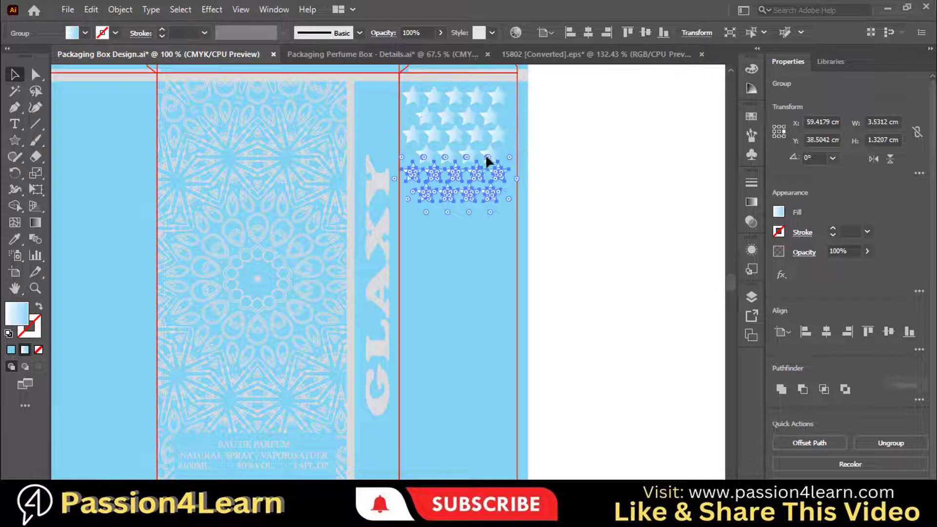
Add more star block copies with Ctrl+D down to the bottom of the panel.
{"action": "key", "text": "ctrl+d"}
{"action": "key", "text": "ctrl+d"}
{"action": "scroll", "coordinate": [610, 317], "scroll_direction": "down", "scroll_amount": 2}
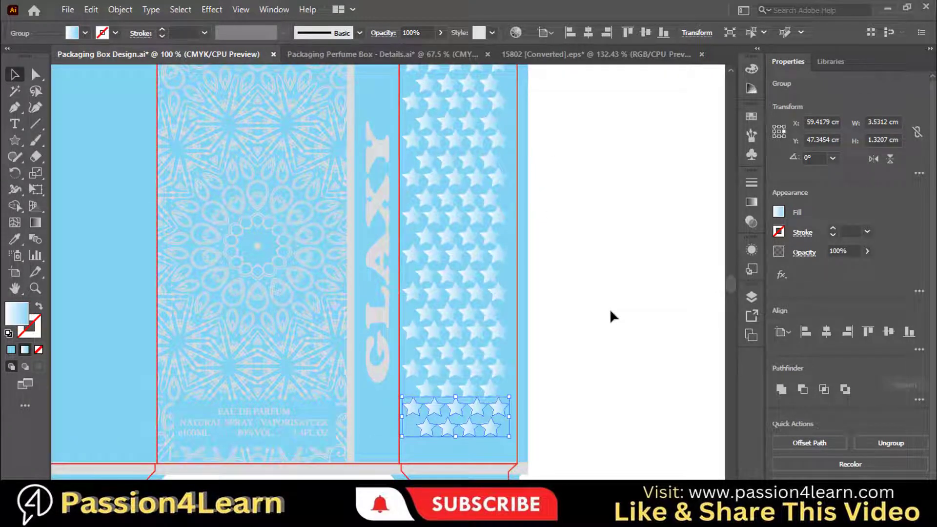
{"action": "scroll", "coordinate": [611, 317], "scroll_direction": "down", "scroll_amount": 2}
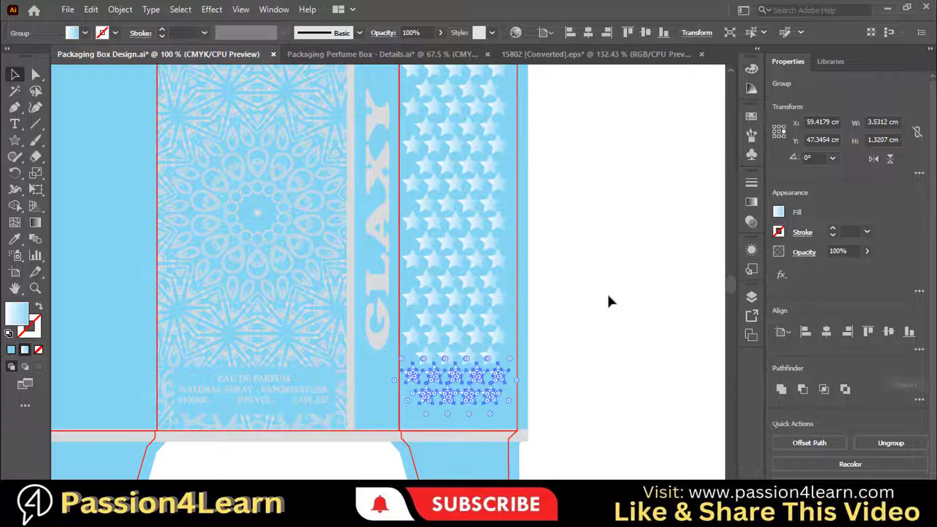
{"action": "key", "text": "ctrl+d"}
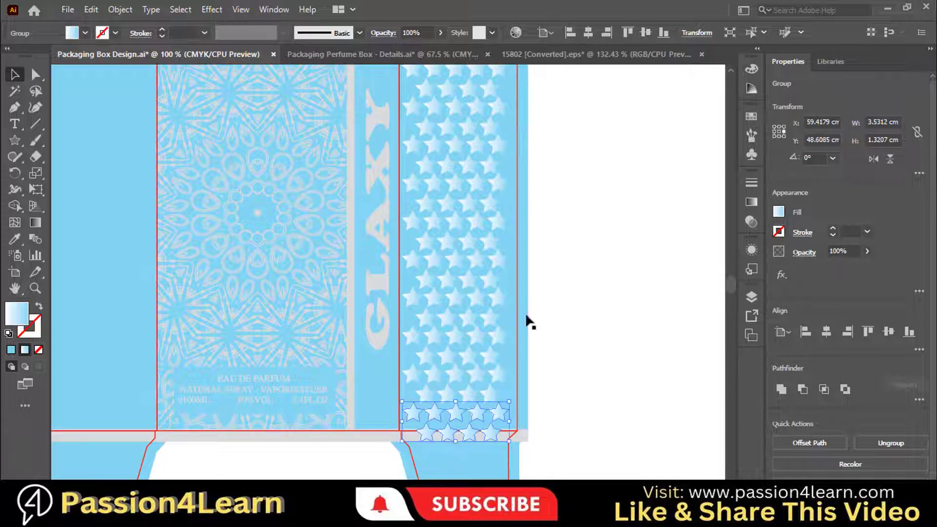
In the isolated bottom star block, ungroup it and shift the bottom-left star one star width right.
{"action": "double_click", "coordinate": [485, 429]}
{"action": "key", "text": "a"}
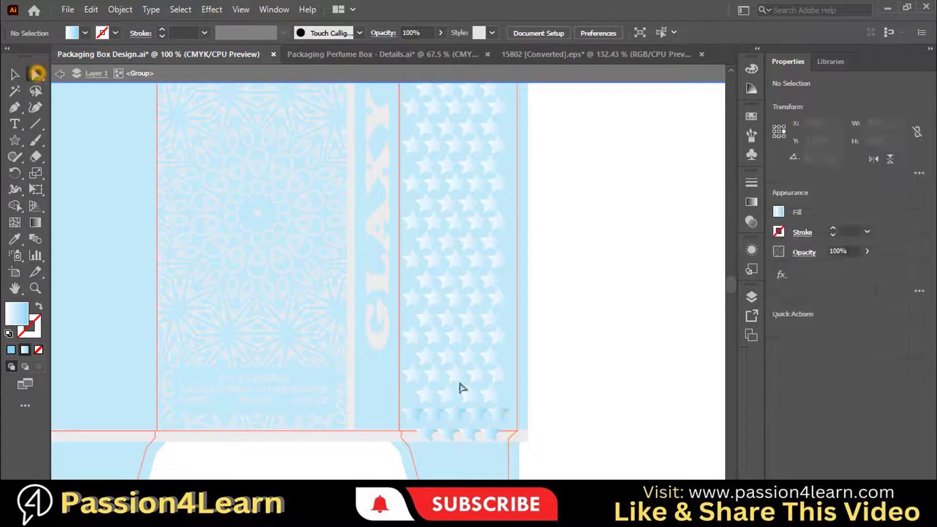
{"action": "key", "text": "v"}
{"action": "left_click", "coordinate": [431, 436]}
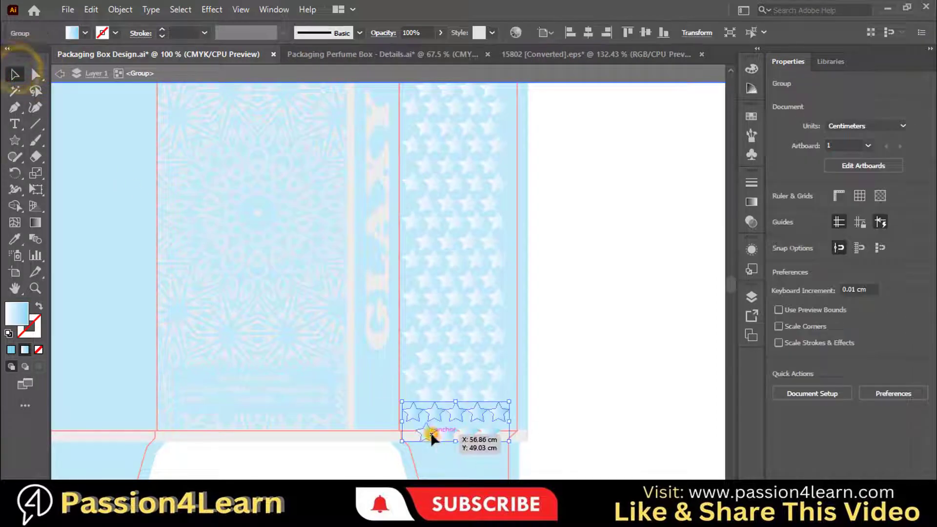
{"action": "right_click", "coordinate": [430, 436]}
{"action": "left_click", "coordinate": [481, 307]}
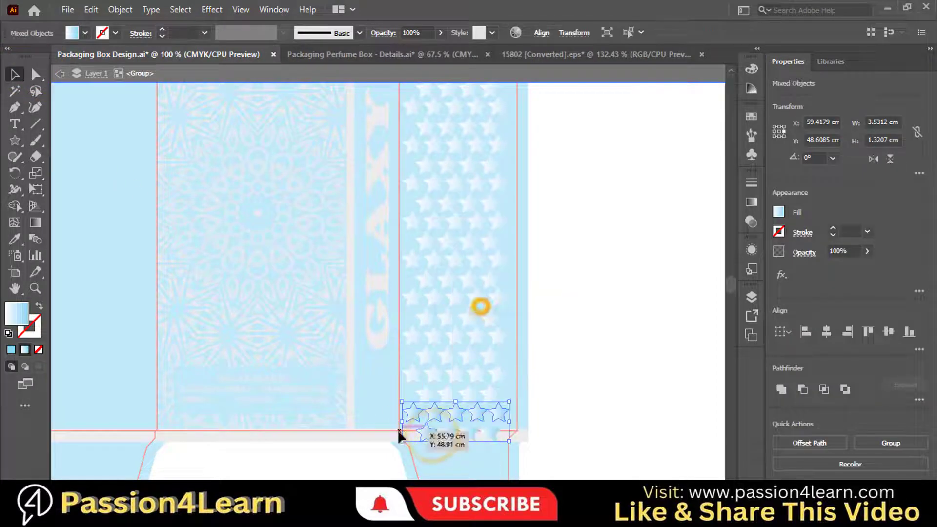
{"action": "left_click", "coordinate": [425, 434]}
{"action": "left_click", "coordinate": [564, 429]}
{"action": "left_click", "coordinate": [427, 434]}
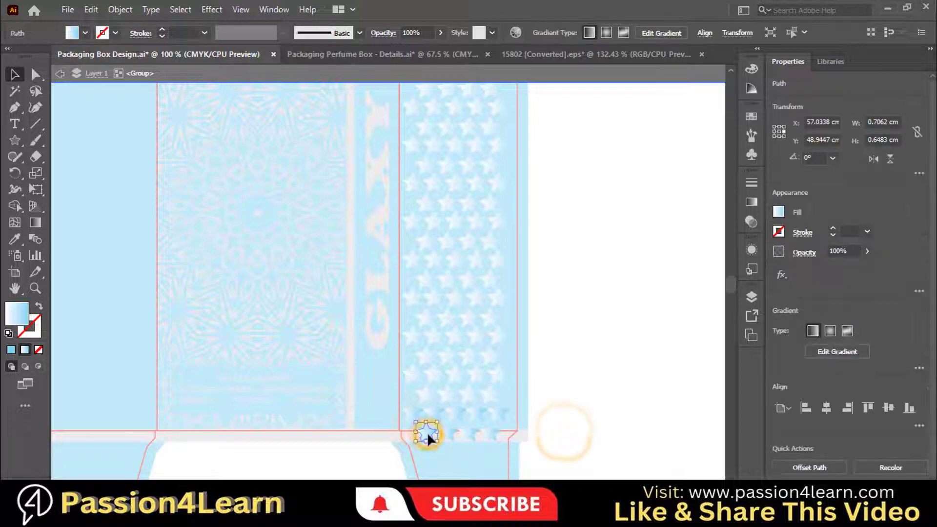
{"action": "left_click", "coordinate": [428, 437]}
{"action": "left_click_drag", "start_coordinate": [428, 434], "coordinate": [447, 433]}
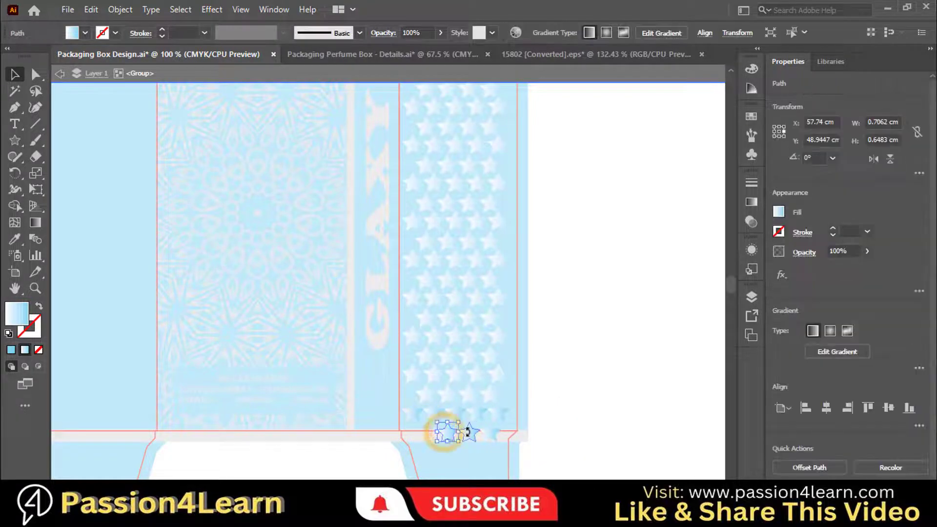
{"action": "left_click", "coordinate": [490, 432]}
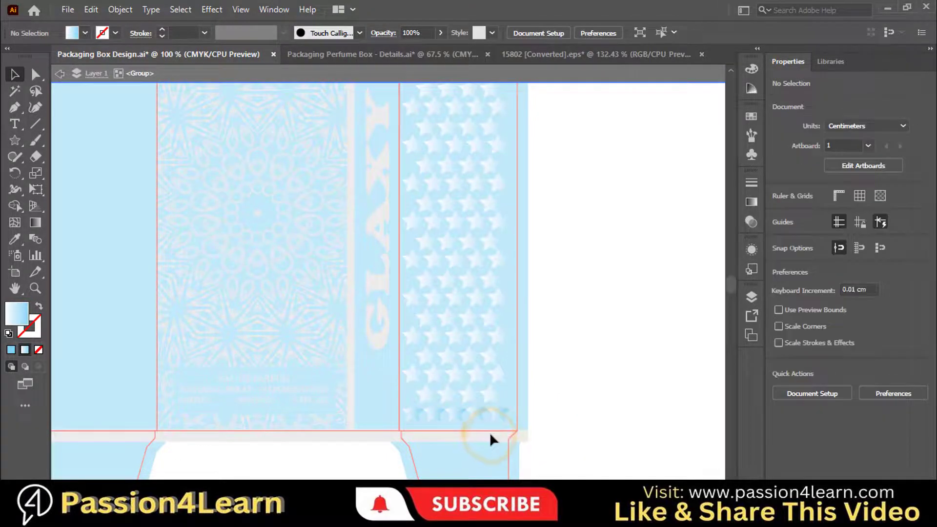
{"action": "left_click", "coordinate": [652, 322]}
Zoom out to view the whole dieline with the finished right-panel star pattern.
{"action": "scroll", "coordinate": [605, 341], "scroll_direction": "down", "scroll_amount": 5}
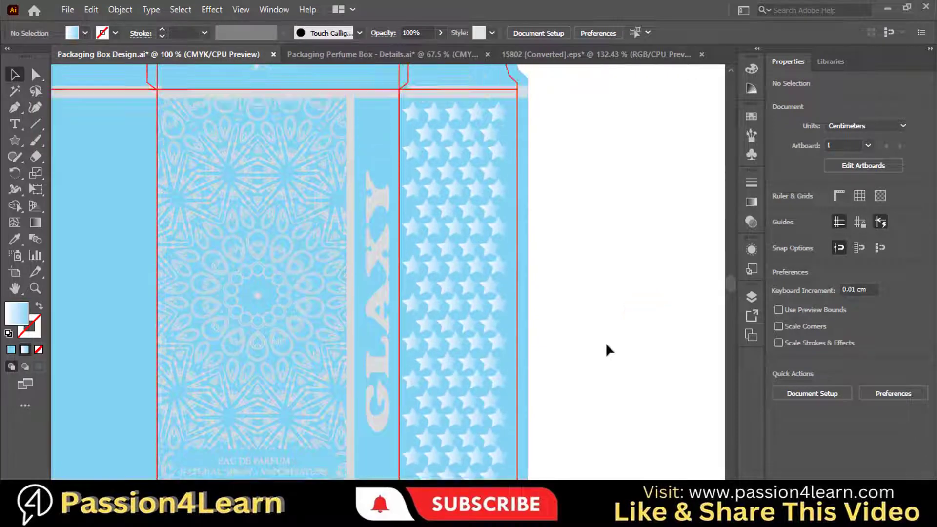
{"action": "scroll", "coordinate": [605, 342], "scroll_direction": "up", "scroll_amount": 1}
{"action": "scroll", "coordinate": [605, 341], "scroll_direction": "down", "scroll_amount": 2}
{"action": "scroll", "coordinate": [605, 341], "scroll_direction": "up", "scroll_amount": 1}
{"action": "scroll", "coordinate": [605, 342], "scroll_direction": "down", "scroll_amount": 1}
{"action": "key", "text": "ctrl+minus"}
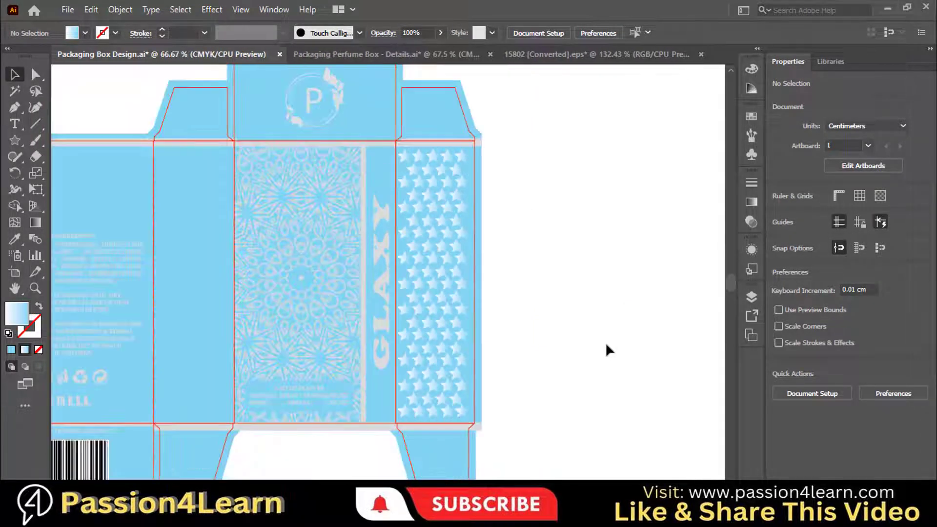
Group all the star rows on the right side panel into one pattern.
{"action": "left_click", "coordinate": [404, 155]}
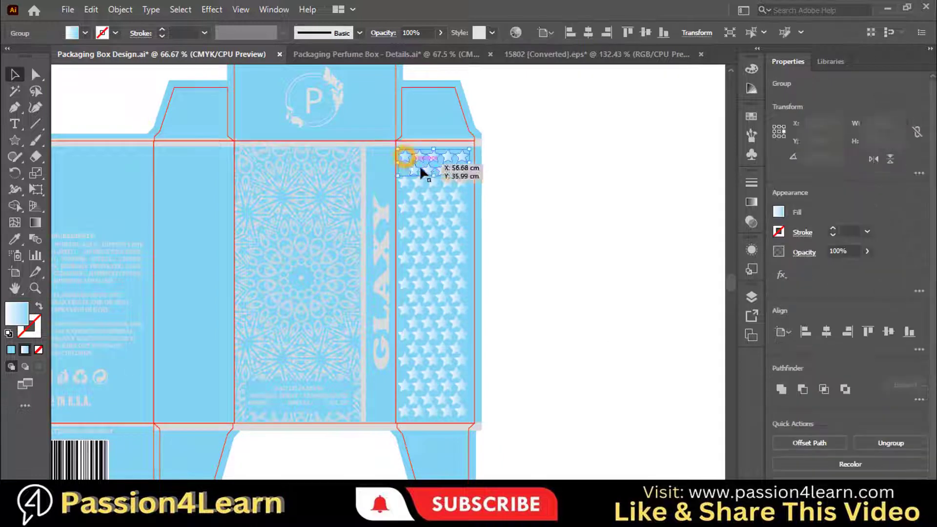
{"action": "left_click", "coordinate": [455, 195]}
{"action": "left_click_drag", "start_coordinate": [454, 199], "coordinate": [459, 408]}
{"action": "right_click", "coordinate": [454, 386]}
{"action": "left_click", "coordinate": [496, 262]}
{"action": "left_click", "coordinate": [622, 249]}
Alt-drag a copy of the star pattern group onto the left side panel.
{"action": "left_click", "coordinate": [456, 264]}
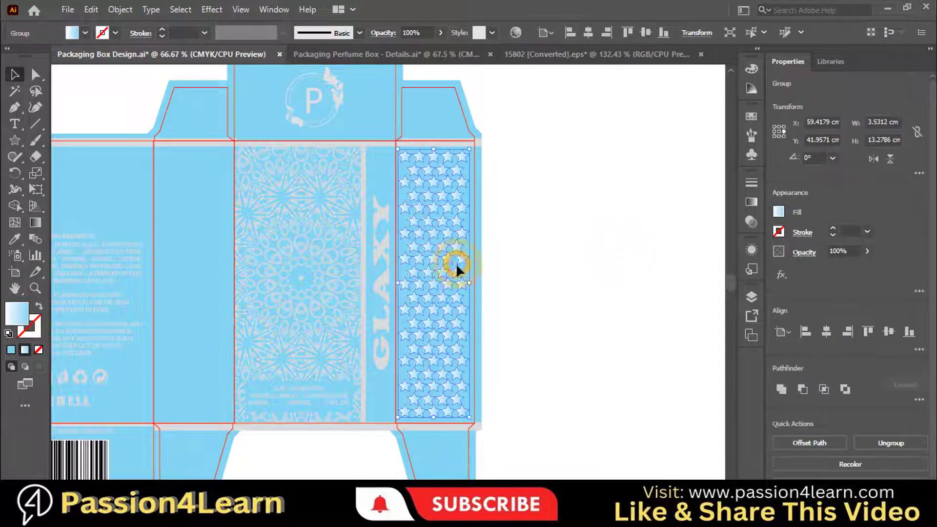
{"action": "left_click", "coordinate": [567, 277]}
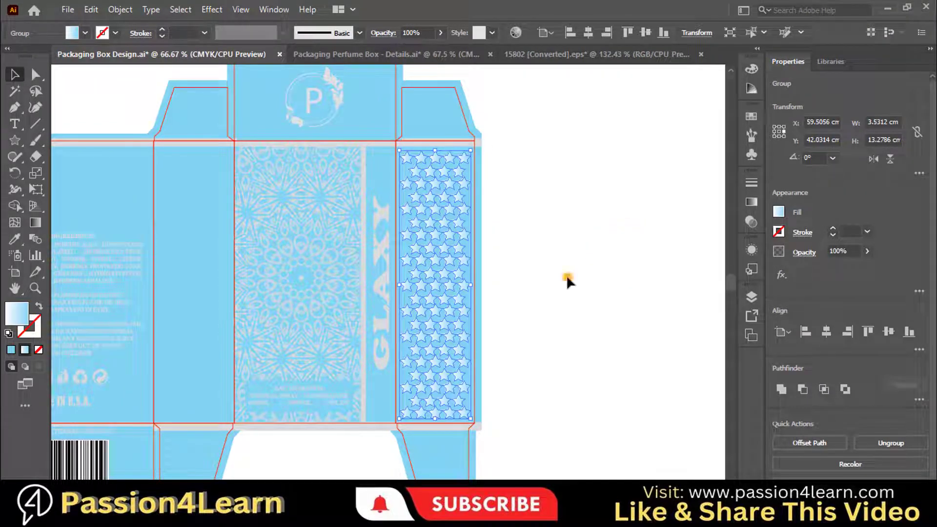
{"action": "left_click", "coordinate": [453, 269]}
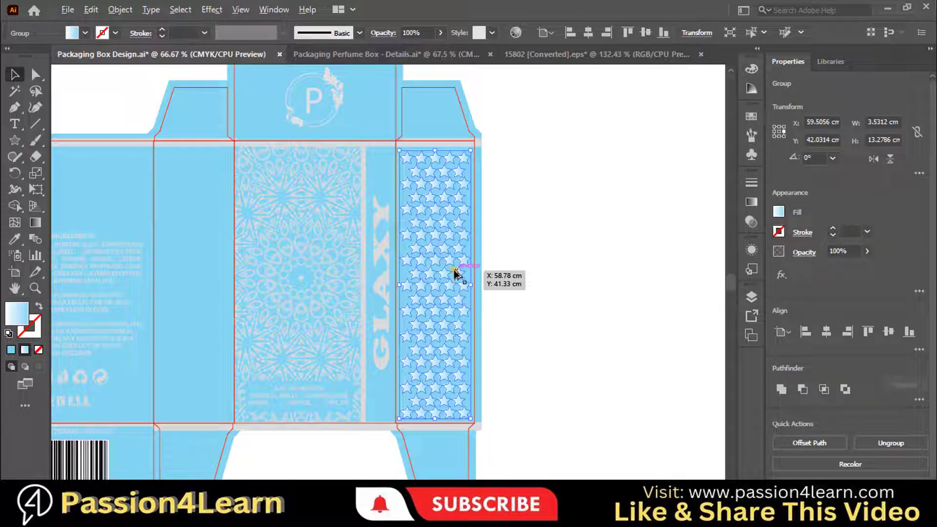
{"action": "left_click_drag", "start_coordinate": [454, 271], "coordinate": [215, 275]}
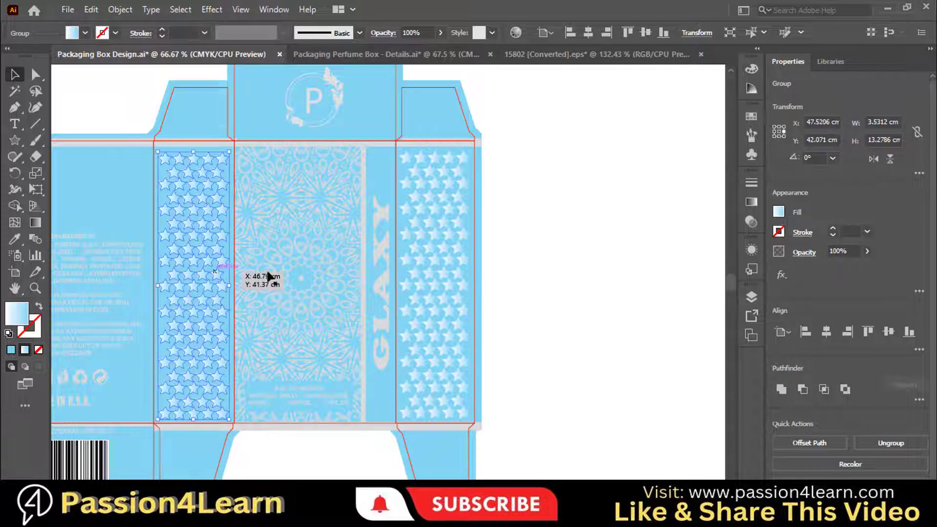
{"action": "left_click", "coordinate": [568, 263]}
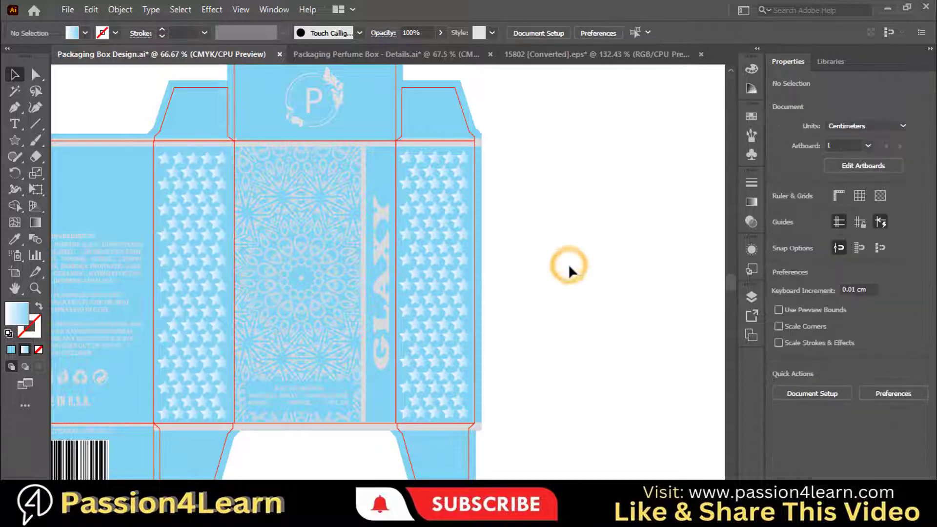
Darken the front-panel mandala's K value to 46%, then further to 77% black.
{"action": "left_click", "coordinate": [310, 252]}
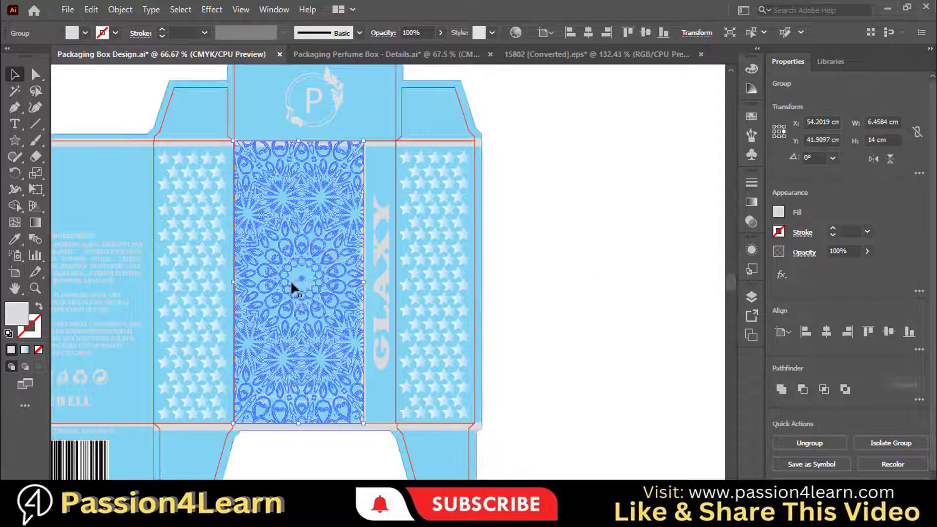
{"action": "left_click", "coordinate": [752, 70]}
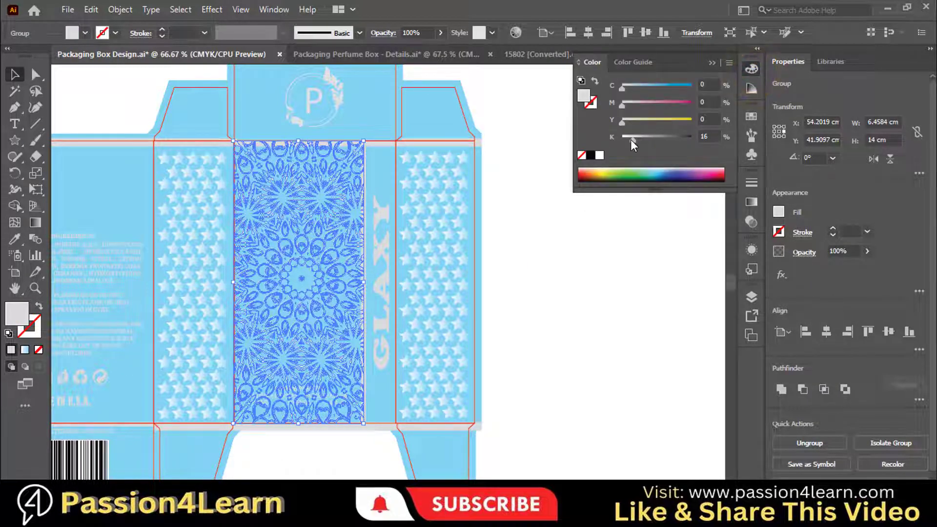
{"action": "left_click_drag", "start_coordinate": [631, 140], "coordinate": [653, 139]}
{"action": "left_click", "coordinate": [607, 229]}
{"action": "left_click", "coordinate": [334, 265]}
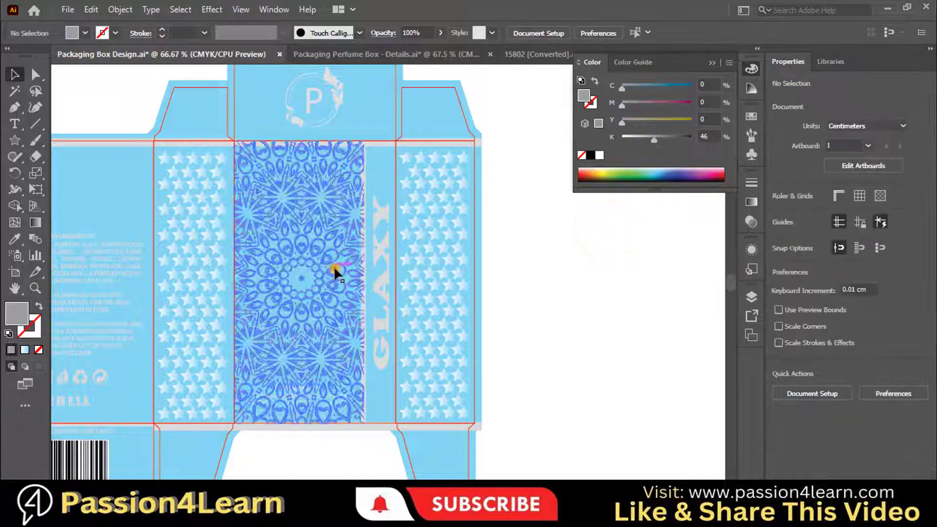
{"action": "left_click_drag", "start_coordinate": [652, 138], "coordinate": [676, 139]}
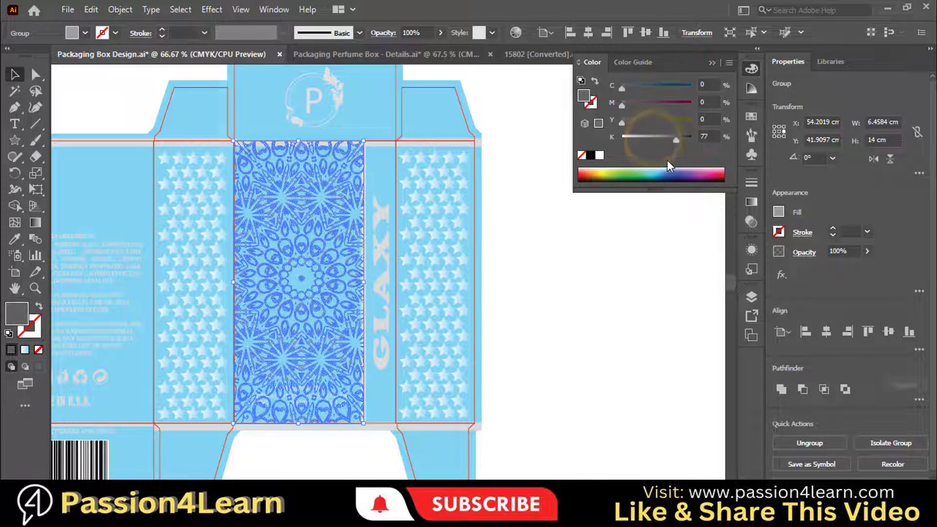
{"action": "left_click", "coordinate": [640, 242]}
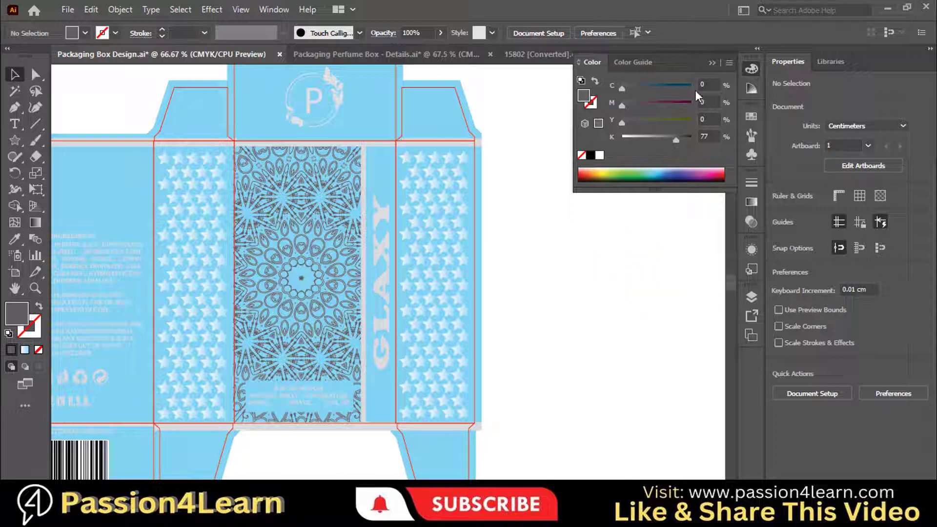
{"action": "left_click", "coordinate": [712, 62]}
Change the GLAXY side text font to Bernard MT Condensed.
{"action": "key", "text": "ctrl+minus"}
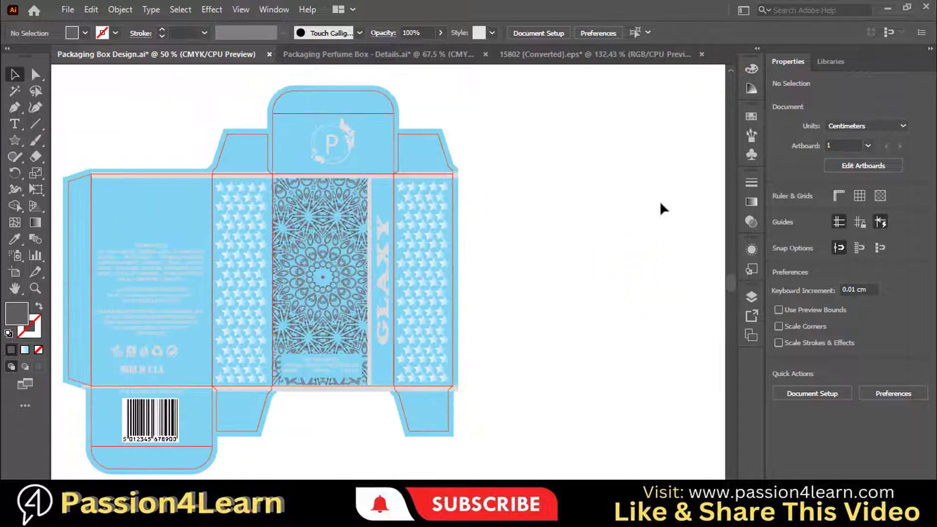
{"action": "double_click", "coordinate": [383, 278]}
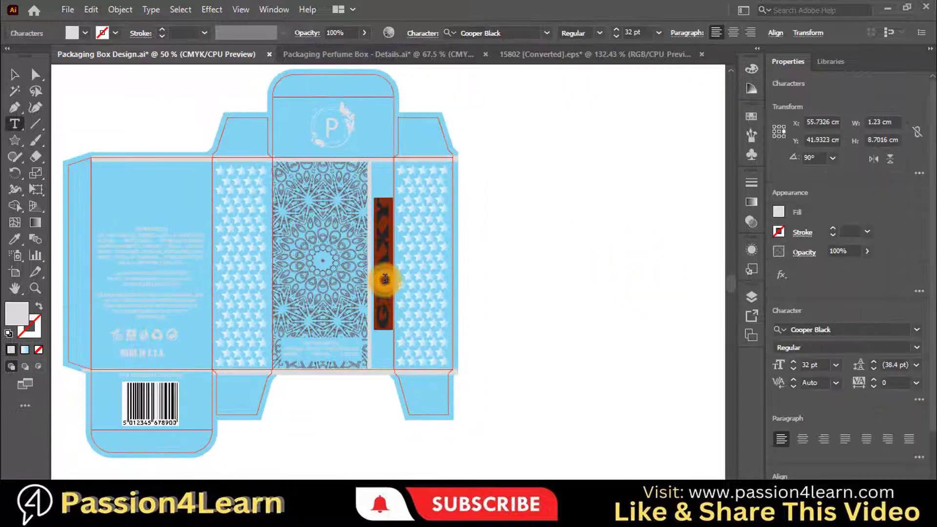
{"action": "left_click", "coordinate": [548, 33]}
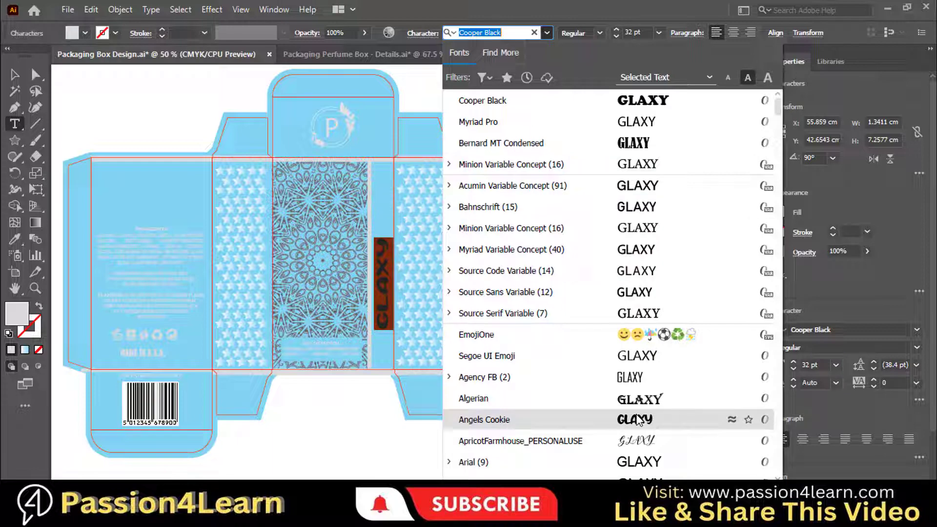
{"action": "scroll", "coordinate": [629, 146], "scroll_direction": "down", "scroll_amount": 3}
{"action": "scroll", "coordinate": [629, 148], "scroll_direction": "up", "scroll_amount": 3}
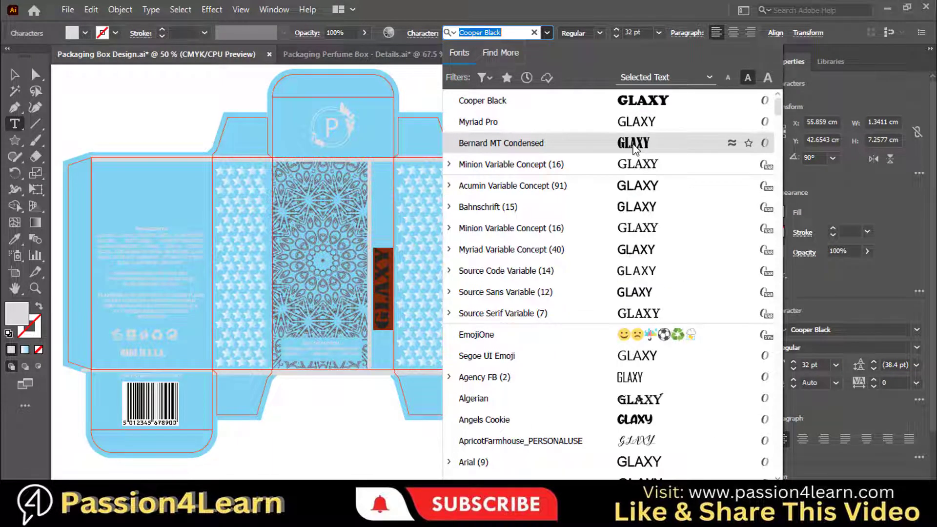
{"action": "left_click", "coordinate": [634, 148]}
Move the GLAXY text slightly higher on its side panel.
{"action": "left_click", "coordinate": [15, 74]}
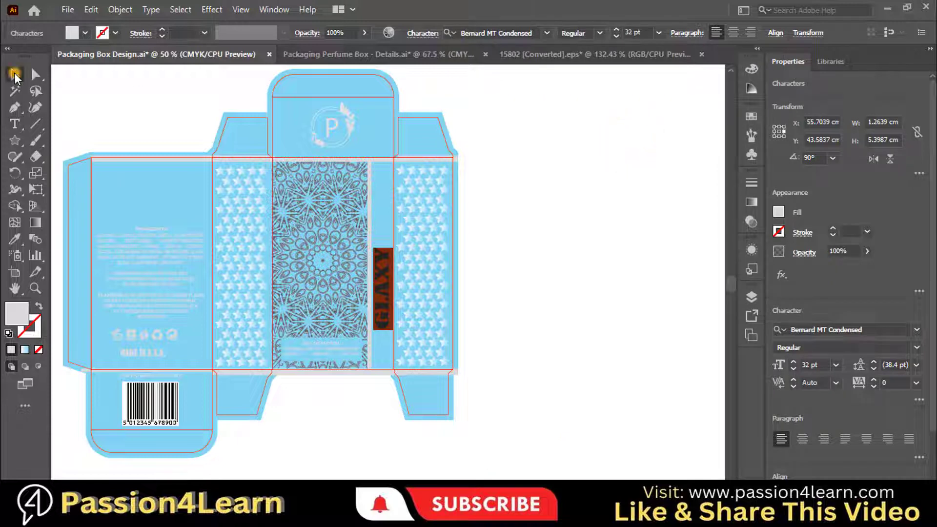
{"action": "left_click", "coordinate": [541, 257]}
{"action": "mouse_move", "coordinate": [385, 280]}
{"action": "left_mouse_down"}
{"action": "mouse_move", "coordinate": [407, 297]}
{"action": "mouse_move", "coordinate": [387, 288]}
{"action": "mouse_move", "coordinate": [387, 267]}
{"action": "left_mouse_up"}
{"action": "left_click", "coordinate": [531, 272]}
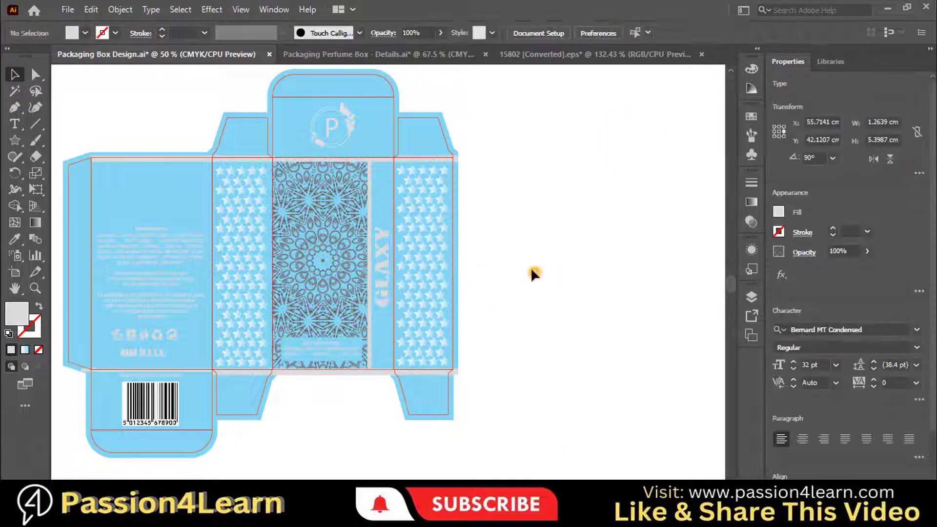
Drag the recycling icon row so it snaps just above MADE IN U.S.A.
{"action": "left_click", "coordinate": [138, 350]}
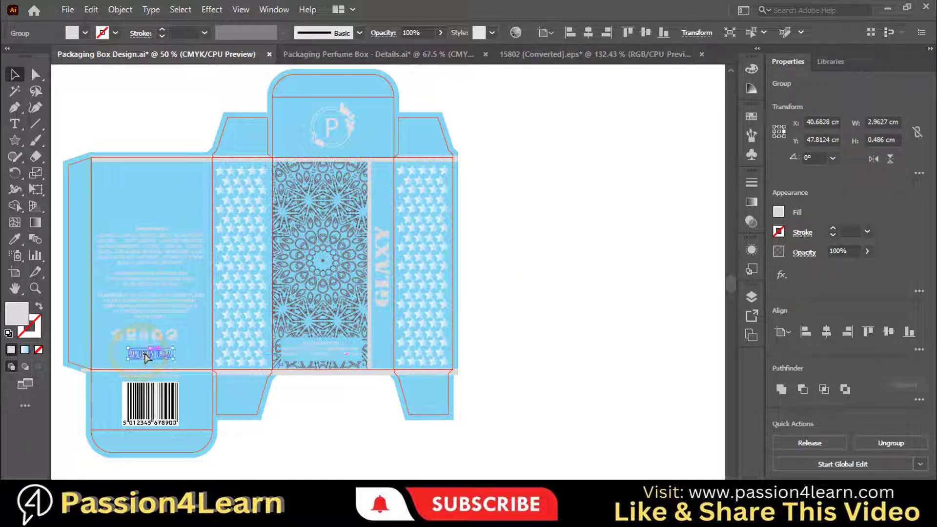
{"action": "left_click_drag", "start_coordinate": [133, 335], "coordinate": [142, 337]}
{"action": "left_click", "coordinate": [520, 344]}
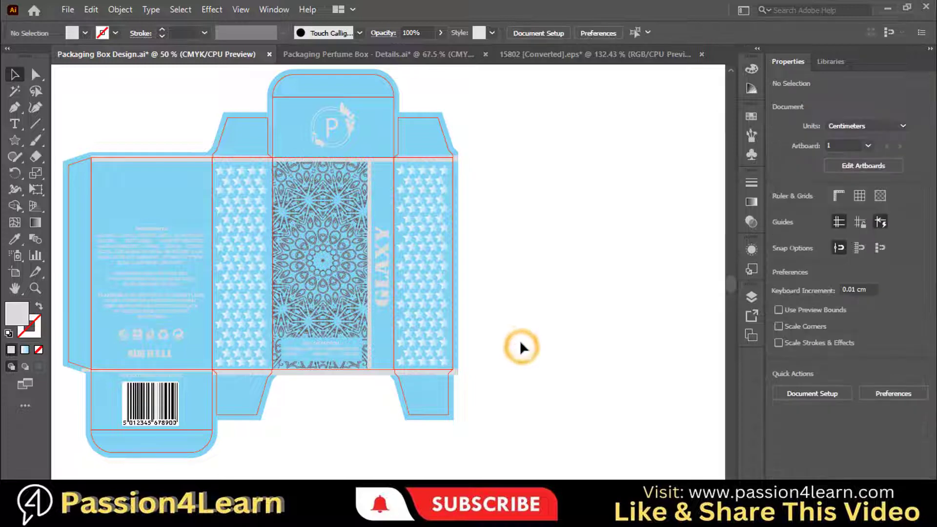
{"action": "scroll", "coordinate": [527, 424], "scroll_direction": "left", "scroll_amount": 3}
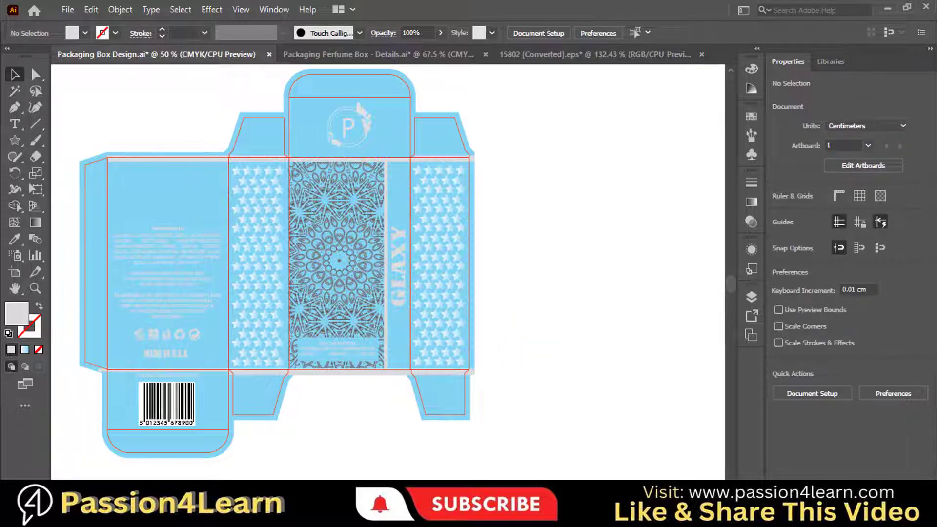
Alt-drag a copy of the P logo from the top flap onto the left back panel.
{"action": "left_click", "coordinate": [410, 136]}
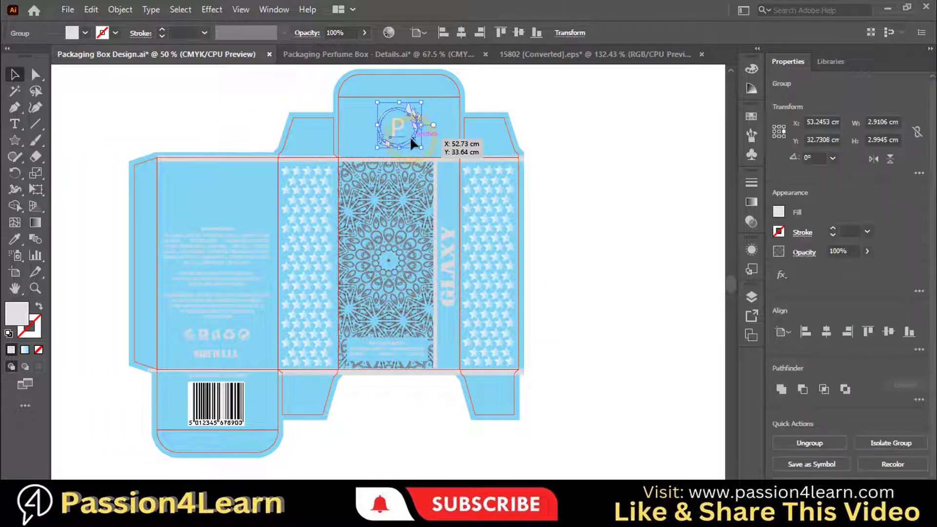
{"action": "left_click_drag", "start_coordinate": [410, 136], "coordinate": [231, 214]}
{"action": "left_click", "coordinate": [644, 272]}
Set the copied P logo's fill to 49% black in the Color panel.
{"action": "left_click", "coordinate": [227, 212]}
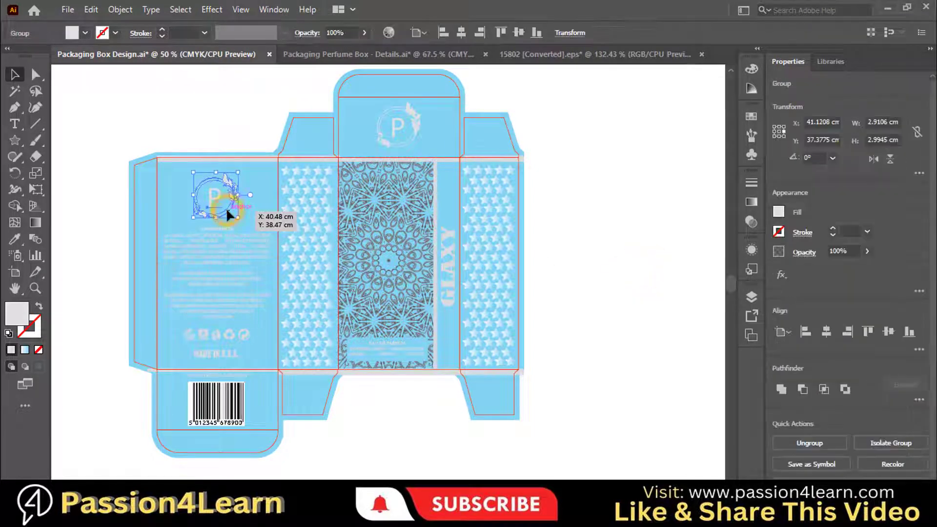
{"action": "left_click", "coordinate": [748, 70]}
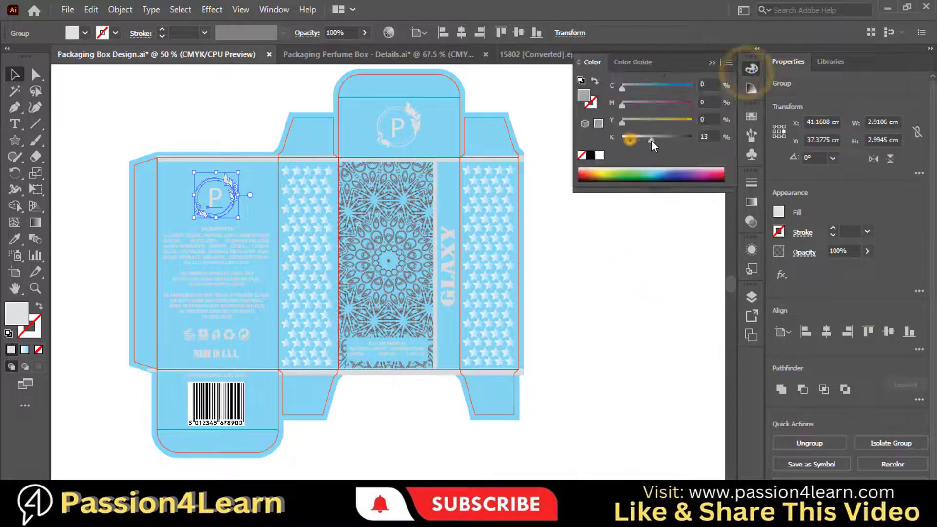
{"action": "left_click_drag", "start_coordinate": [653, 139], "coordinate": [655, 142]}
{"action": "left_click", "coordinate": [647, 236]}
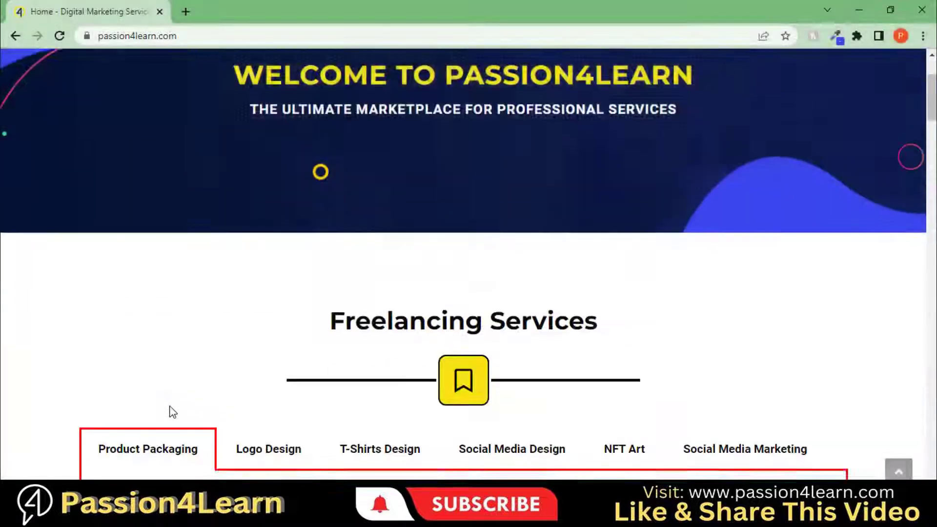
Browse Freelancing Services tabs: Logo Design, T-Shirts Design, Social Media Design, NFT Art, Social Media Marketing.
{"action": "scroll", "coordinate": [172, 412], "scroll_direction": "down", "scroll_amount": 7}
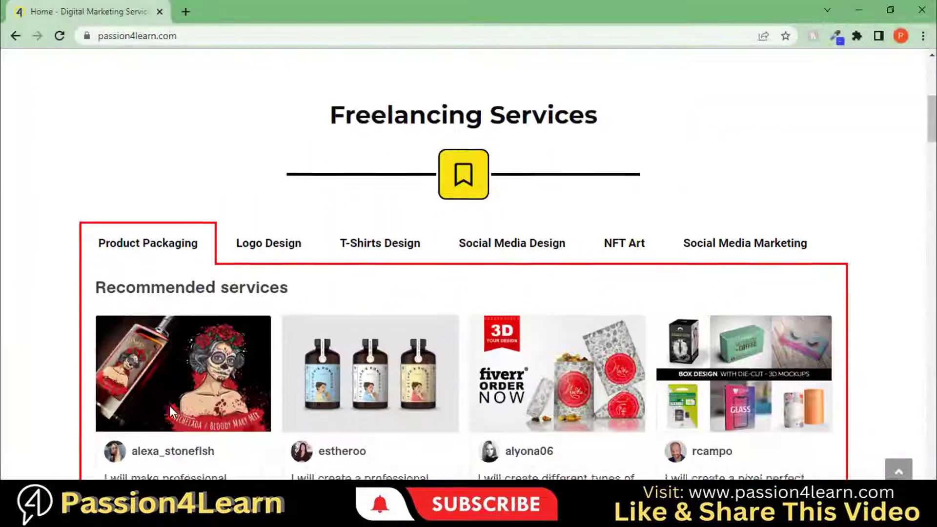
{"action": "left_click_drag", "start_coordinate": [100, 152], "coordinate": [288, 153]}
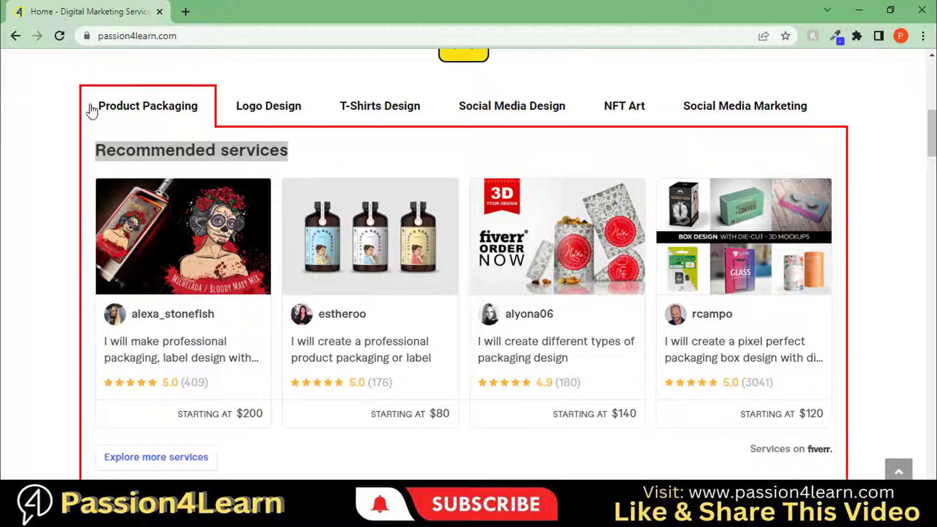
{"action": "left_click", "coordinate": [266, 115]}
{"action": "left_click", "coordinate": [380, 107]}
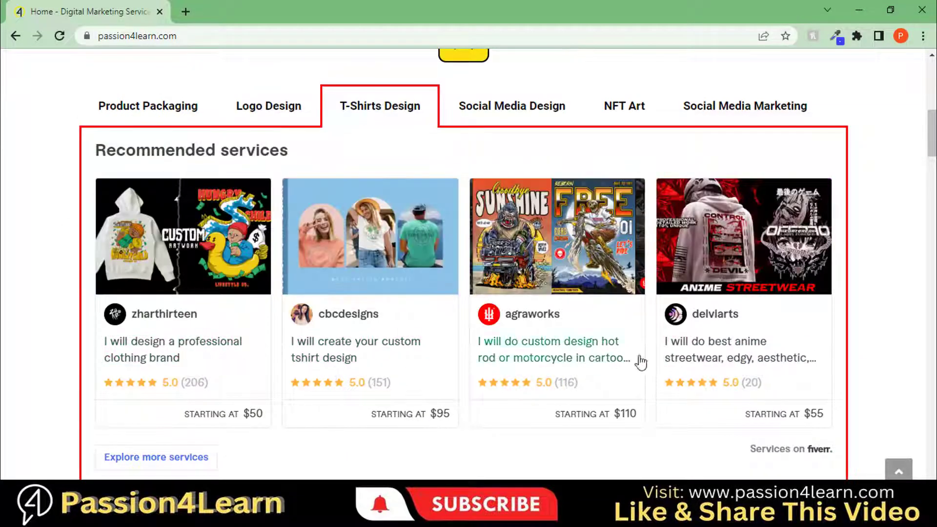
{"action": "left_click", "coordinate": [539, 112]}
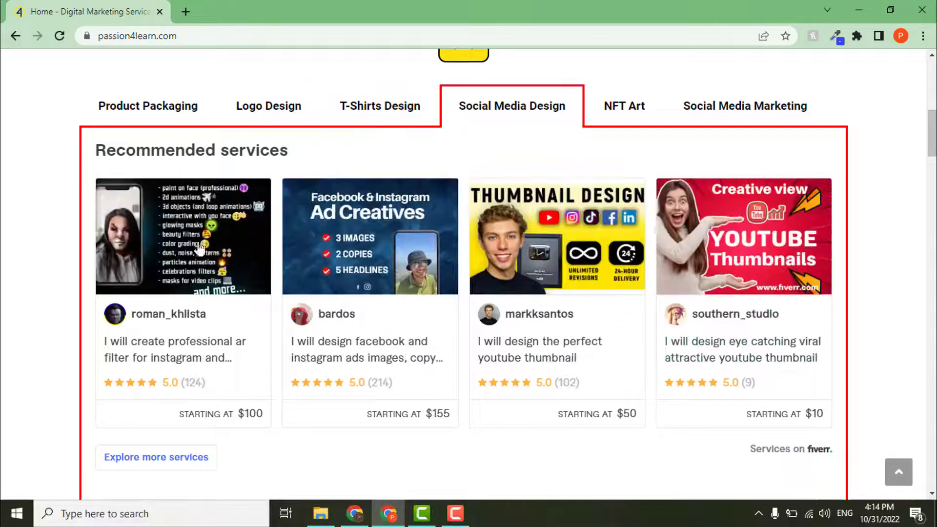
{"action": "left_click", "coordinate": [632, 110]}
{"action": "left_click", "coordinate": [716, 116]}
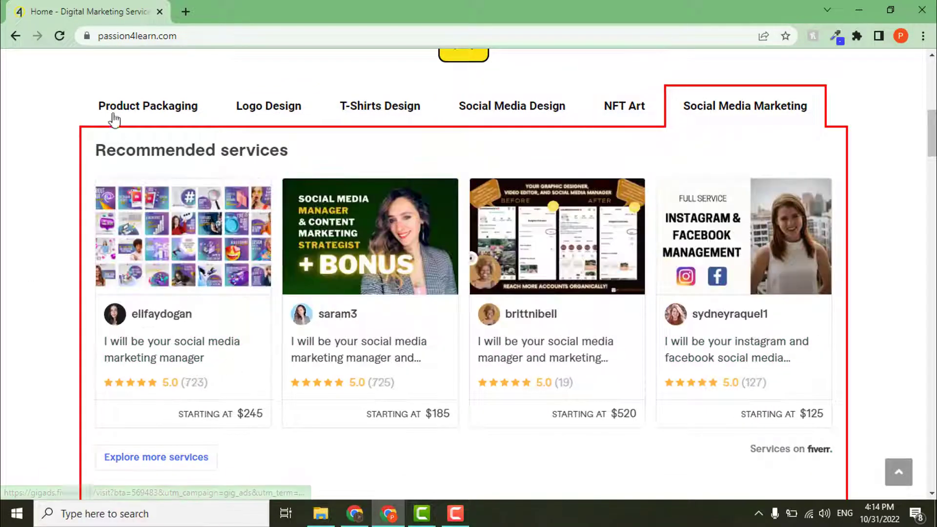
{"action": "scroll", "coordinate": [9, 243], "scroll_direction": "down", "scroll_amount": 3}
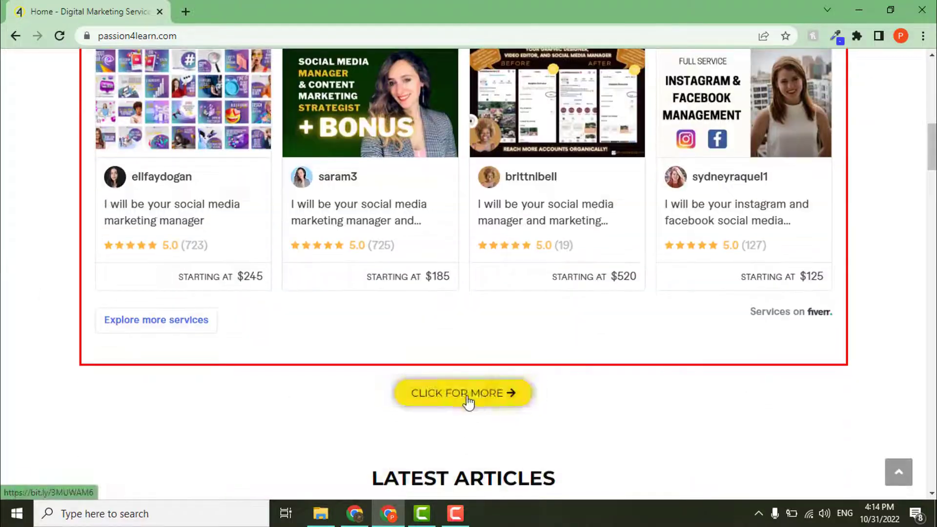